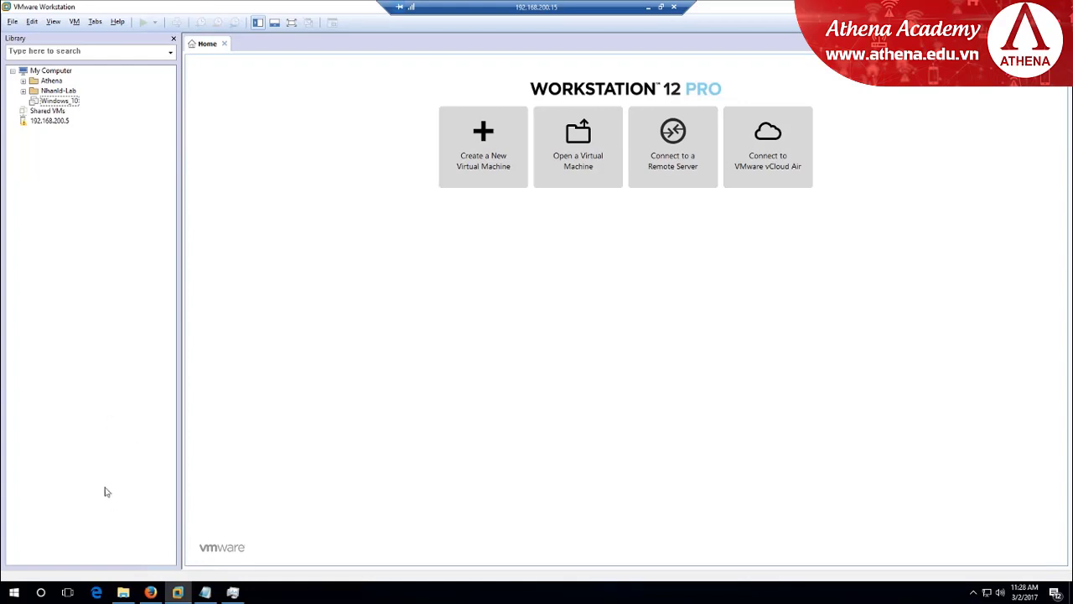
# Switch to the Firefox window showing the Google results for 'sophos utm download'
pyautogui.click(152, 592)
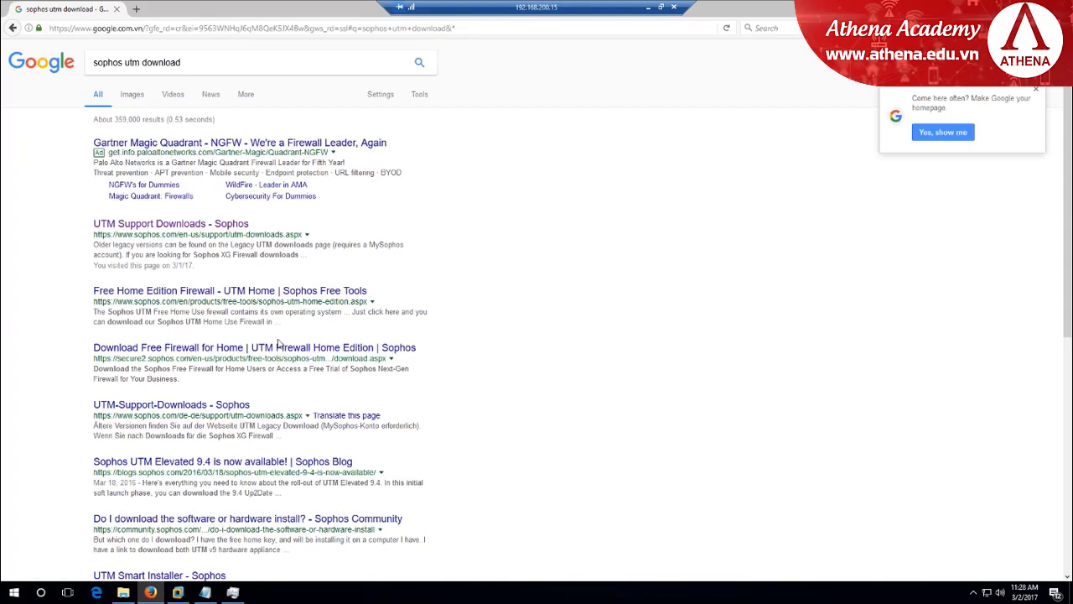
# Open the 'UTM Support Downloads - Sophos' search result in a new tab
pyautogui.click(211, 62)
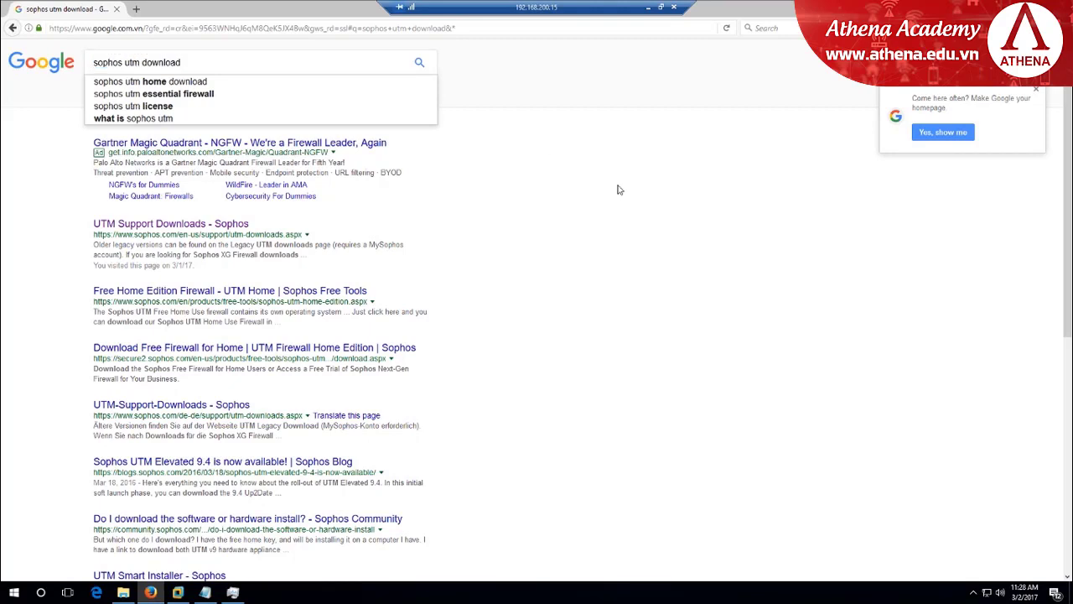
pyautogui.rightClick(242, 227)
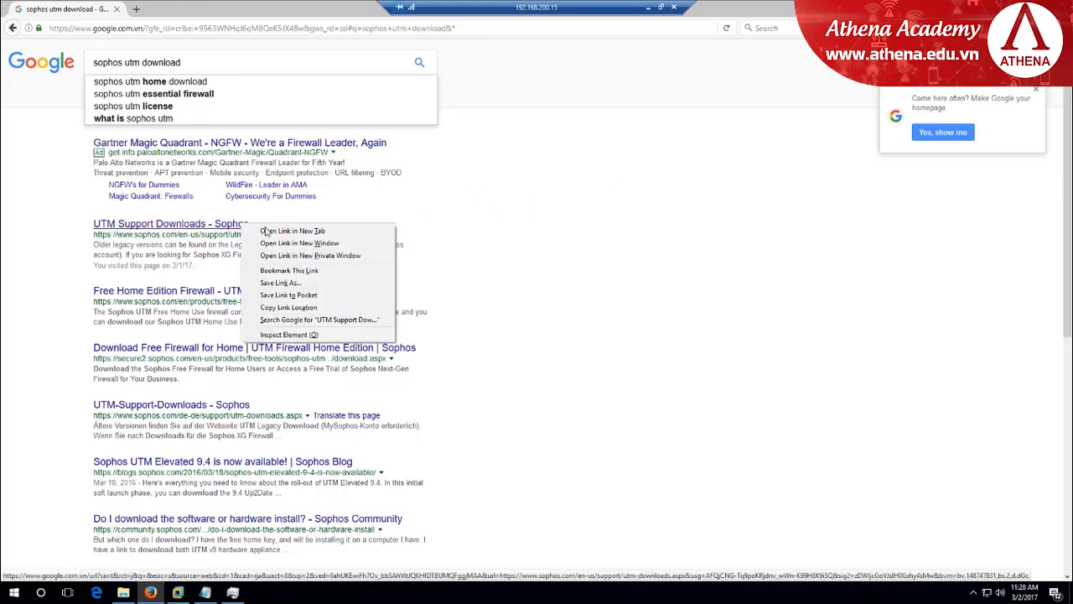
pyautogui.click(262, 232)
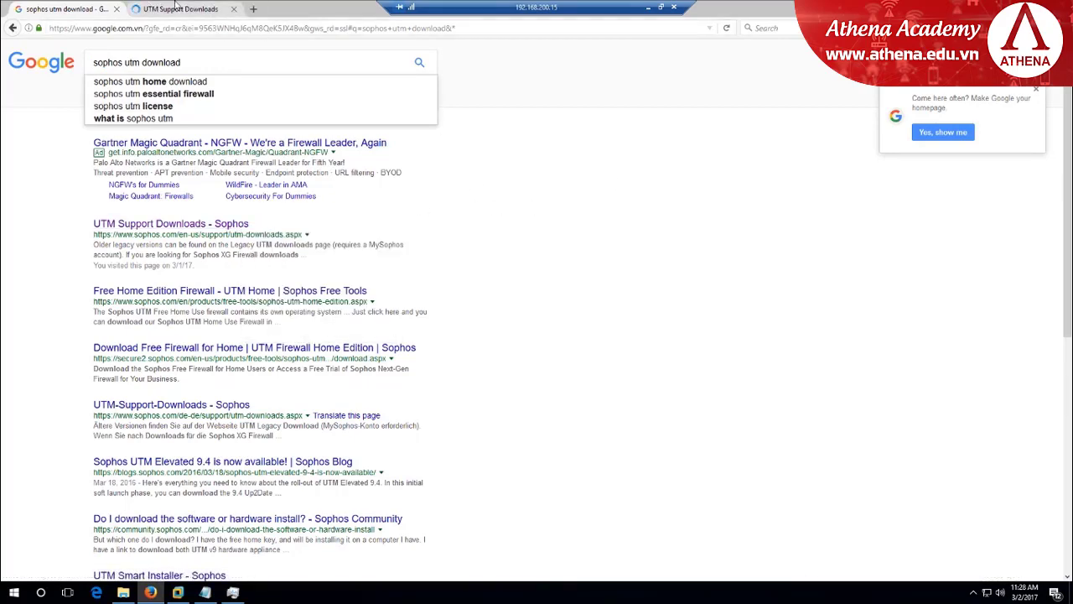
# Request the asg-9.411-3.1.iso download on the UTM Support Downloads page and scroll the EULA
pyautogui.click(178, 8)
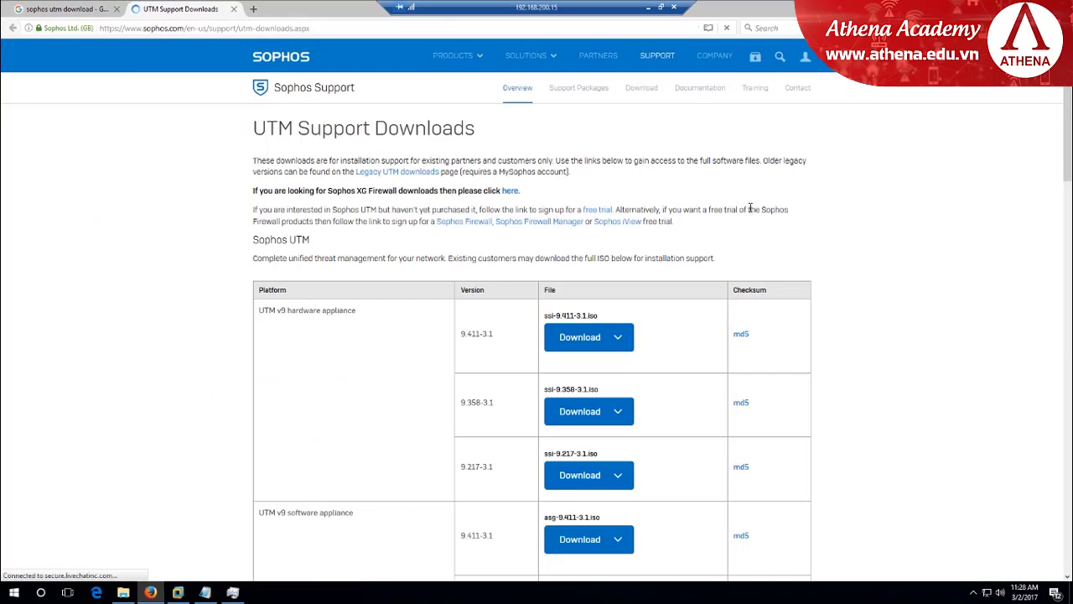
pyautogui.scroll(-3, 760, 207)
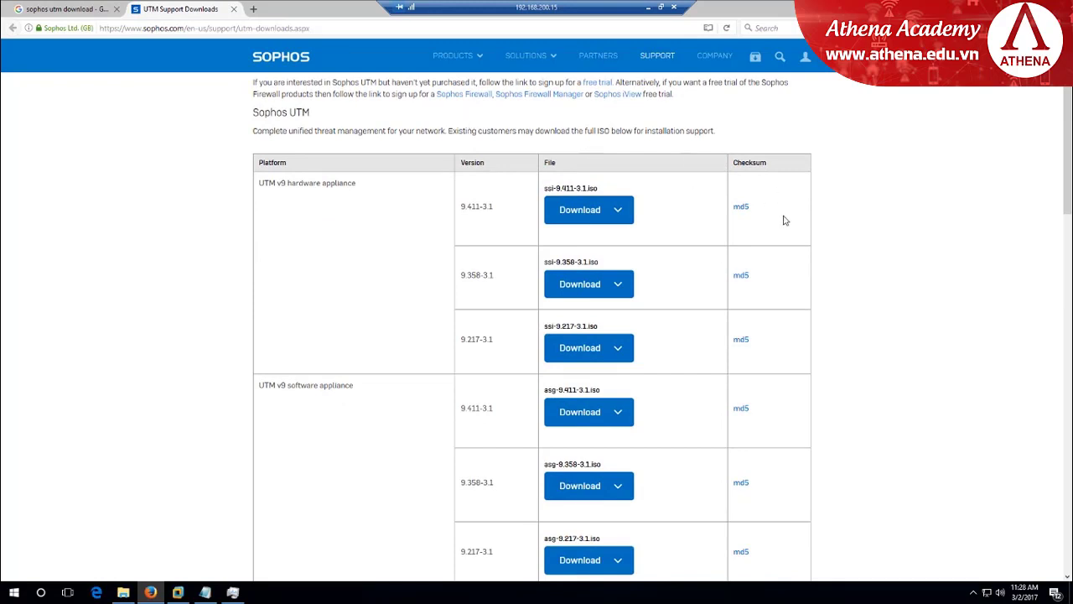
pyautogui.scroll(-2, 845, 240)
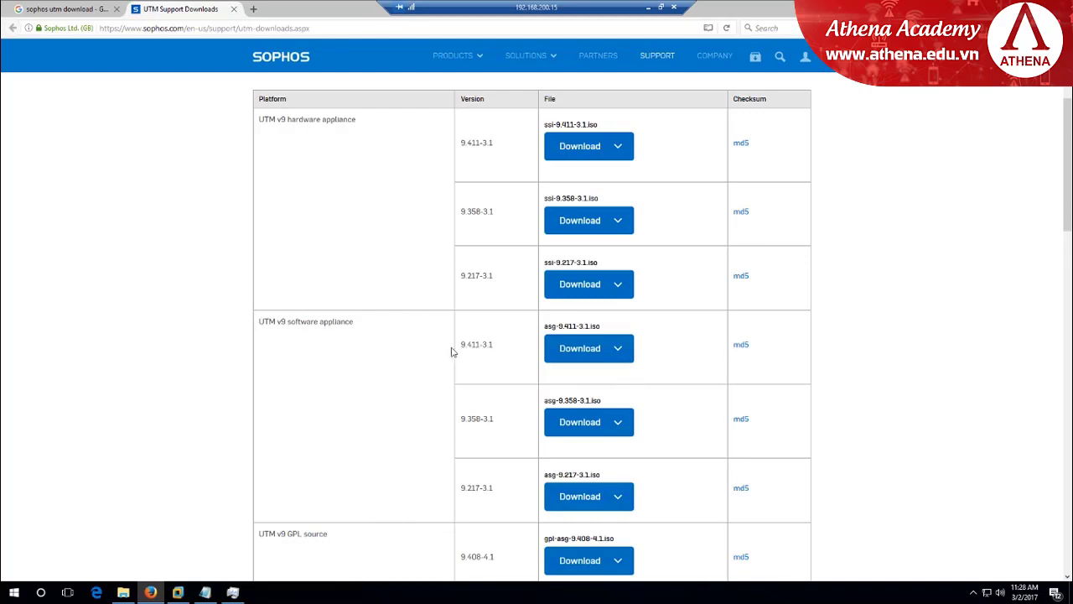
pyautogui.click(577, 358)
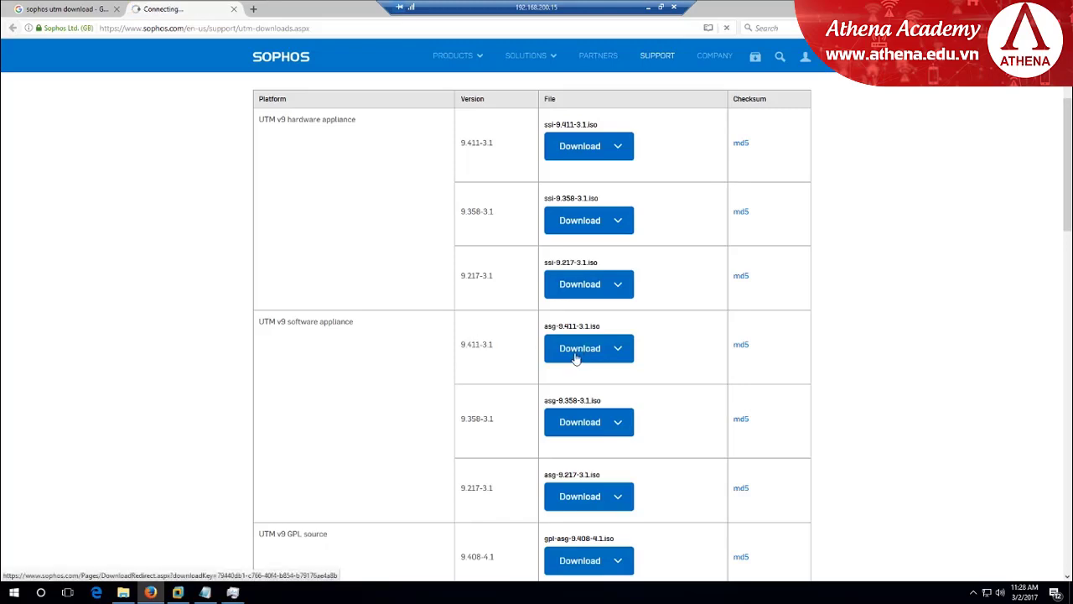
pyautogui.scroll(-5, 170, 191)
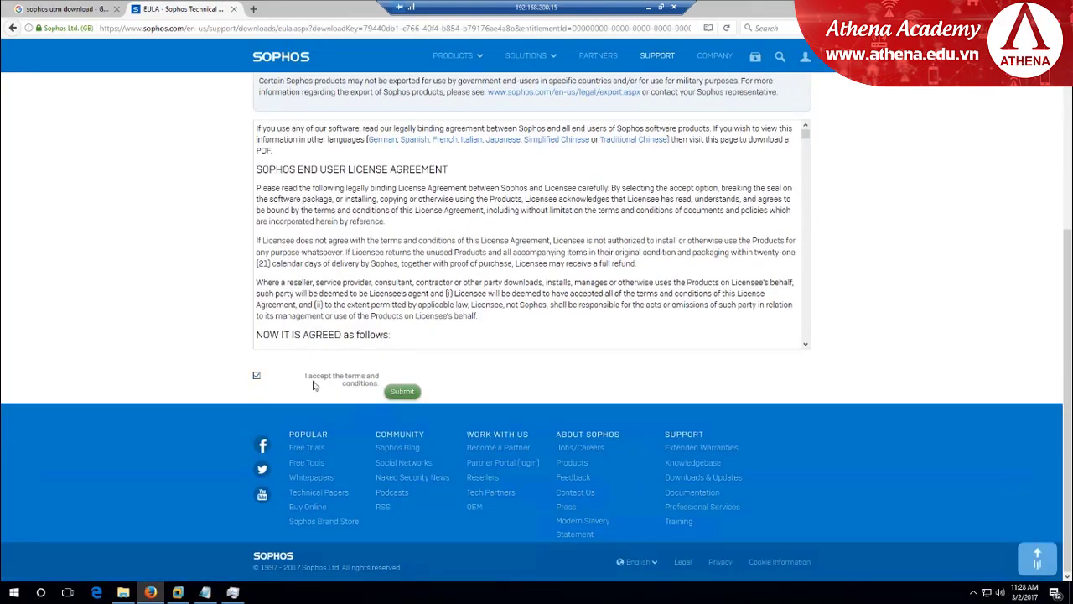
pyautogui.click(402, 391)
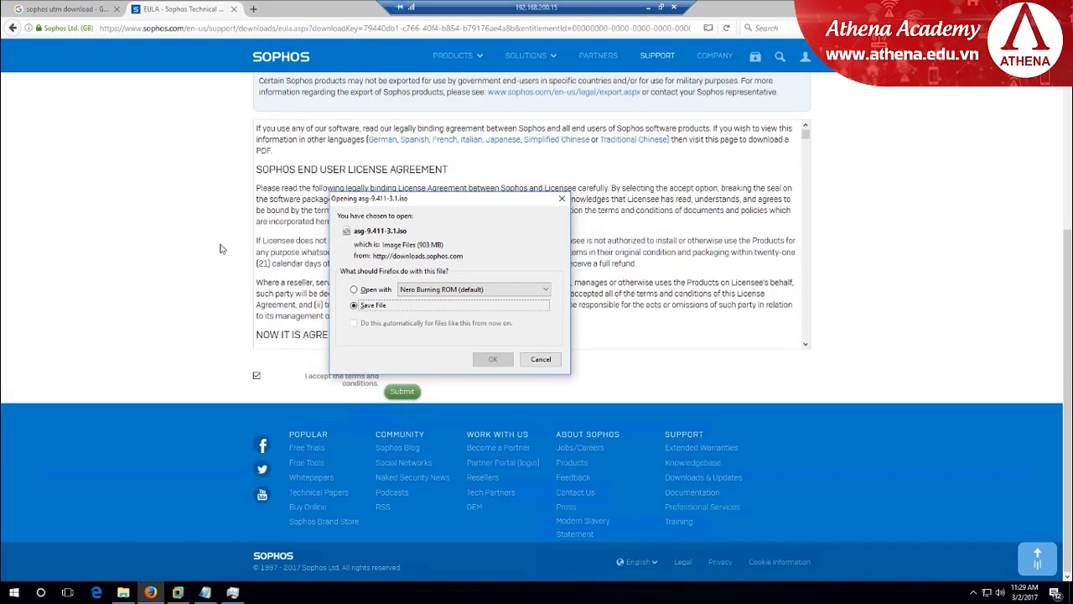
pyautogui.moveTo(459, 203); pyautogui.dragTo(489, 163)
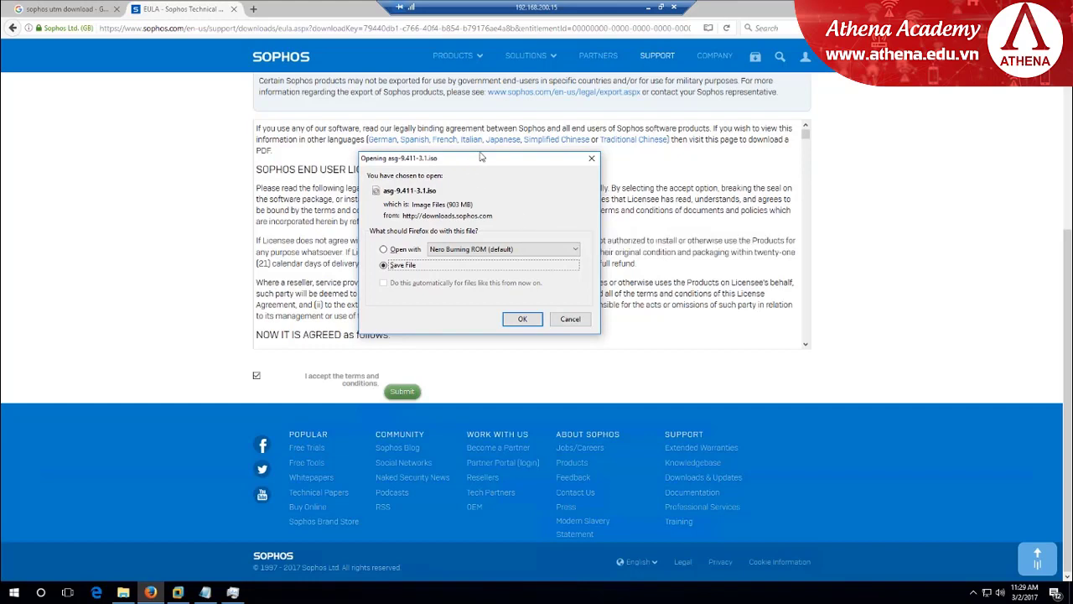
pyautogui.moveTo(461, 165); pyautogui.dragTo(467, 145)
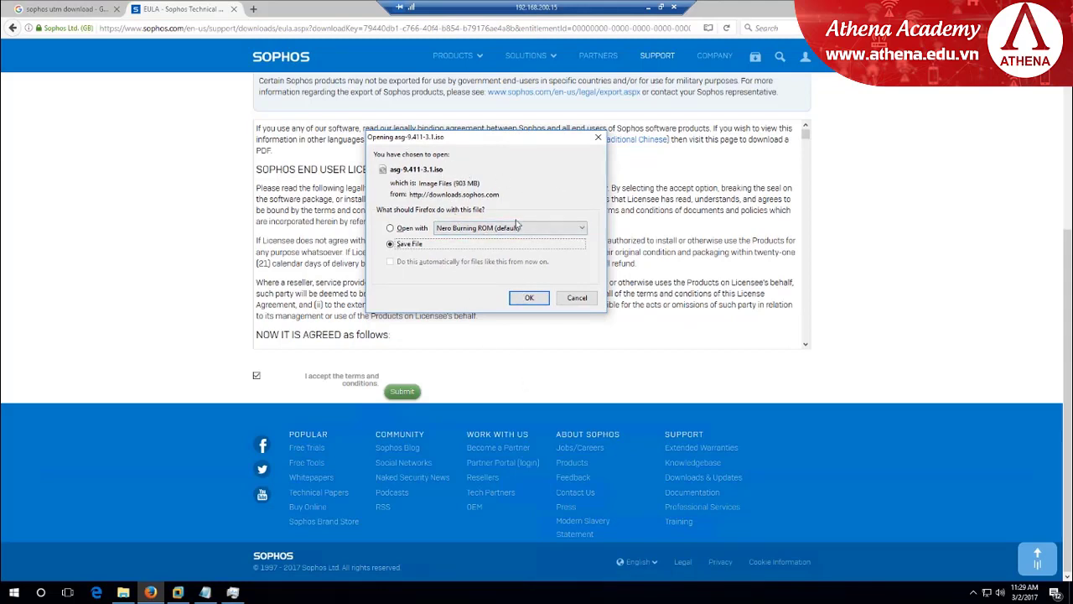
pyautogui.click(597, 136)
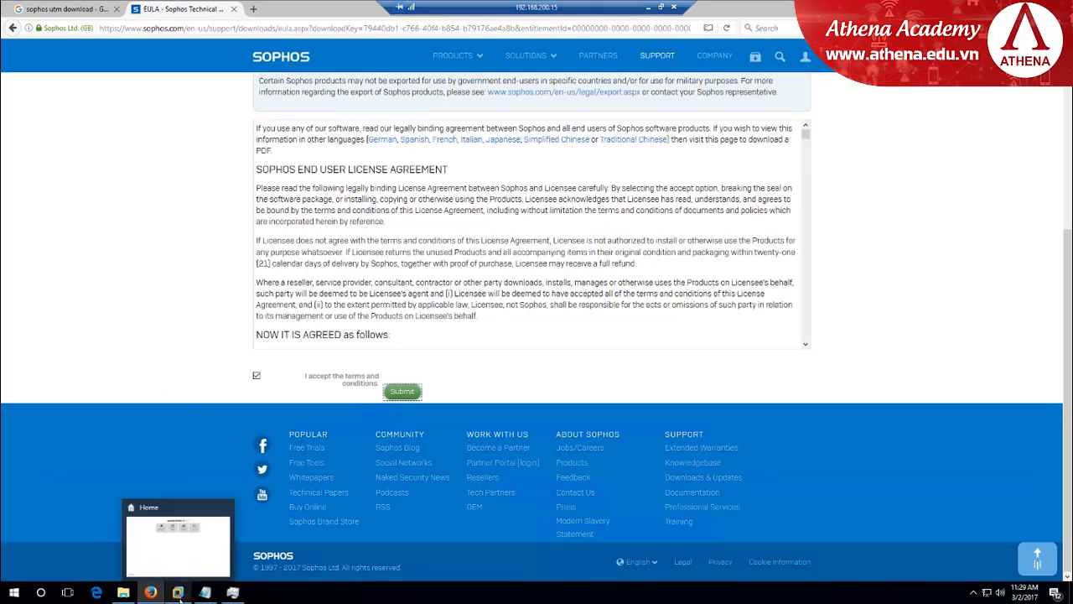
# Start a Typical new virtual machine from VMware's File menu
pyautogui.click(178, 593)
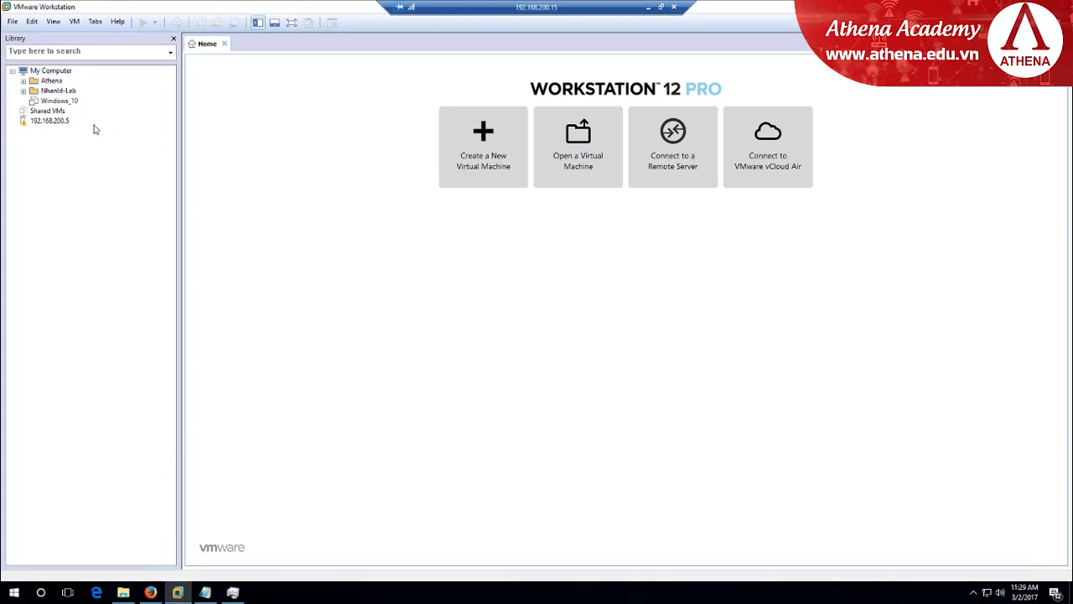
pyautogui.click(12, 21)
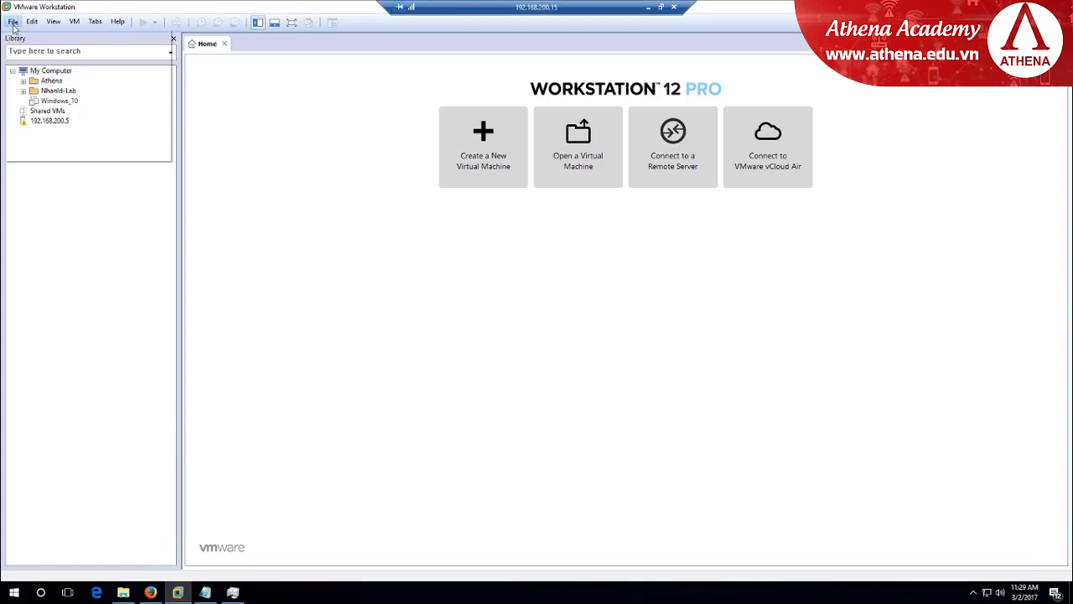
pyautogui.click(51, 35)
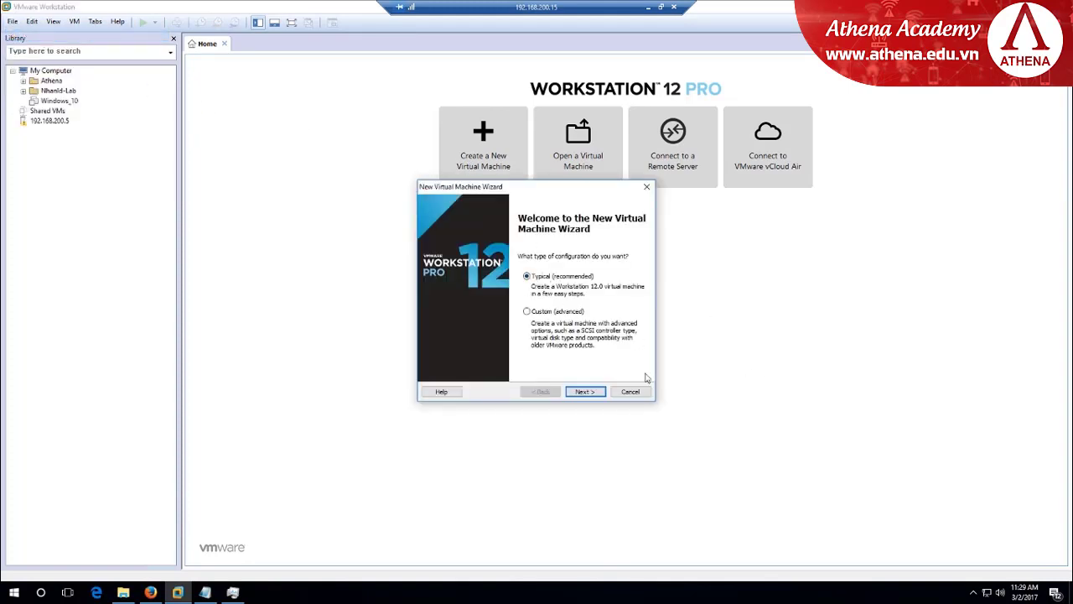
pyautogui.click(585, 391)
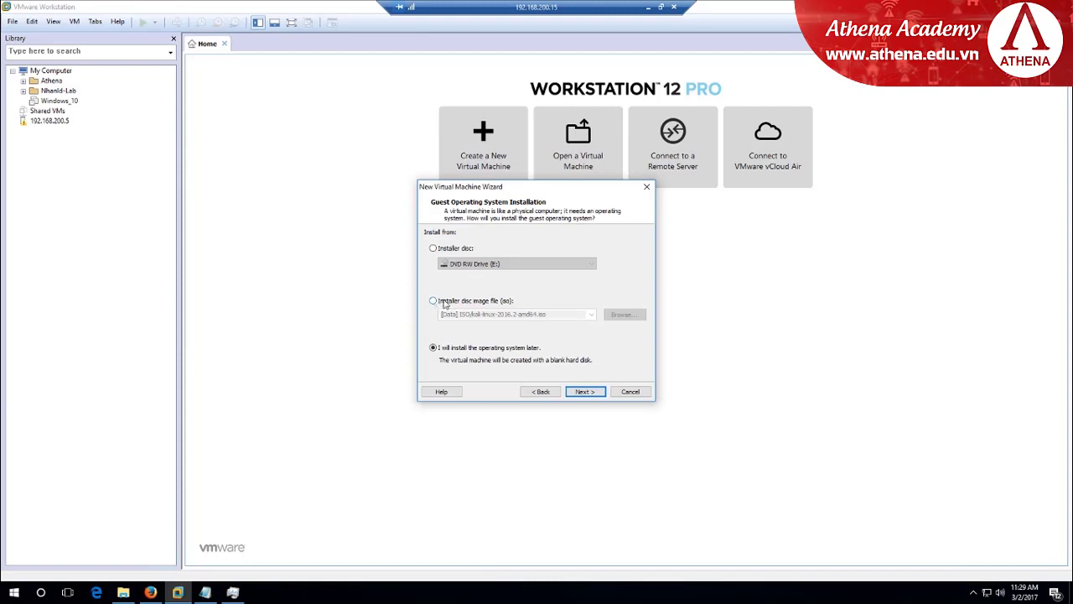
# Set N:\SOURCE-SERVER\asg-9.411-3.1.iso as the installer disc image
pyautogui.click(444, 304)
pyautogui.click(624, 313)
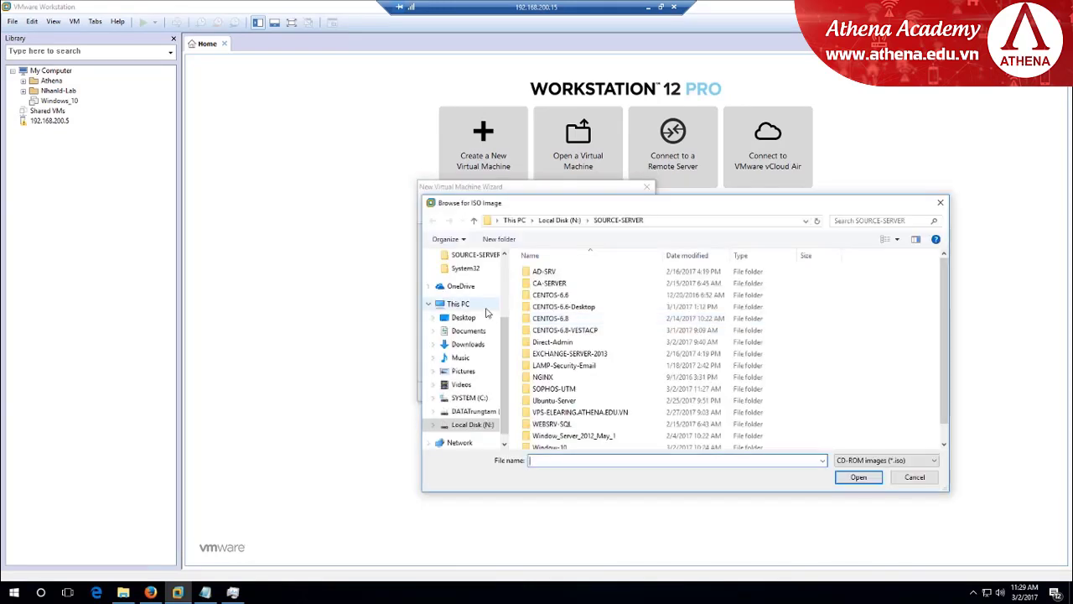
pyautogui.scroll(-1, 618, 385)
pyautogui.click(557, 441)
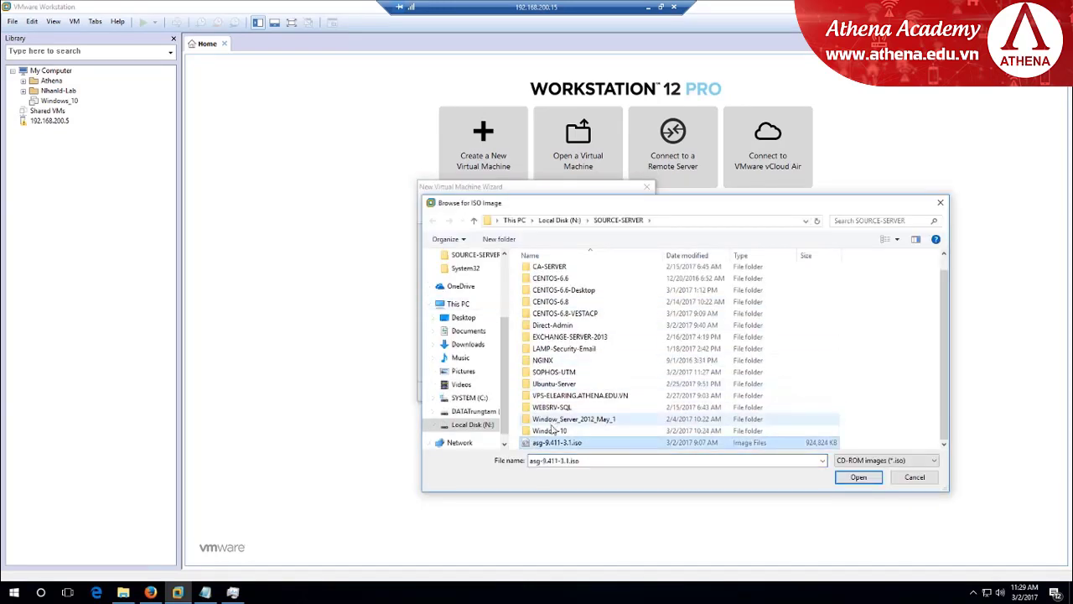
pyautogui.click(856, 477)
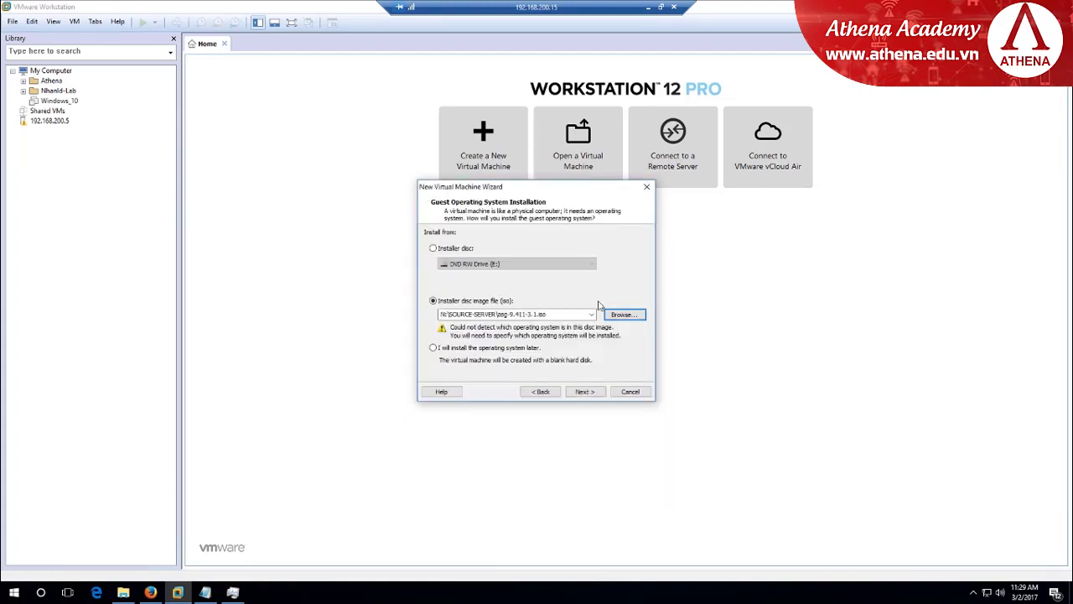
# Keep Linux CentOS 64-bit and name the virtual machine 'Sophos UTM'
pyautogui.click(586, 392)
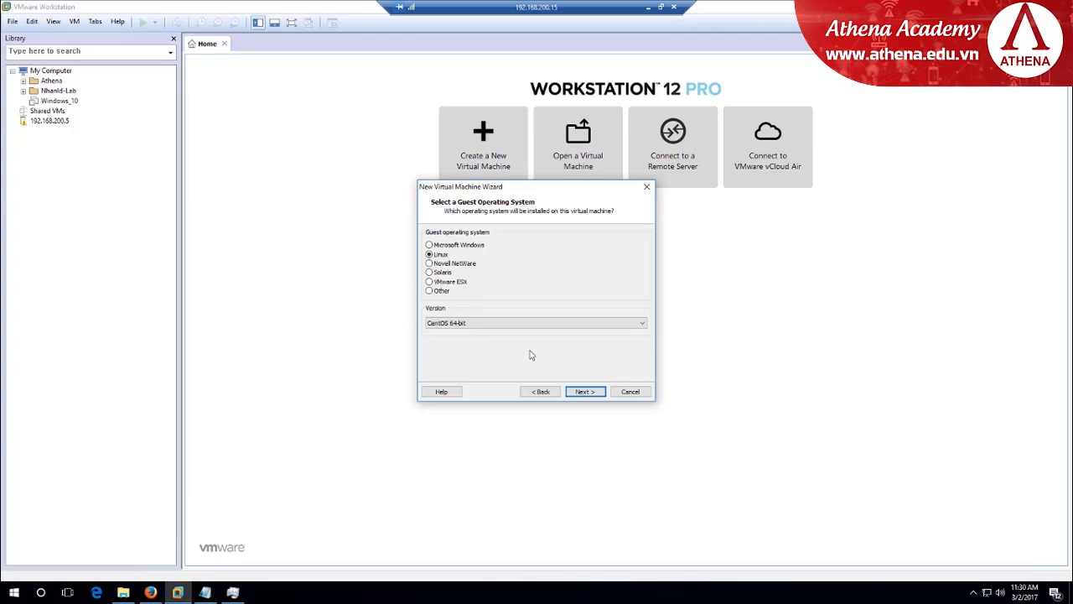
pyautogui.click(585, 392)
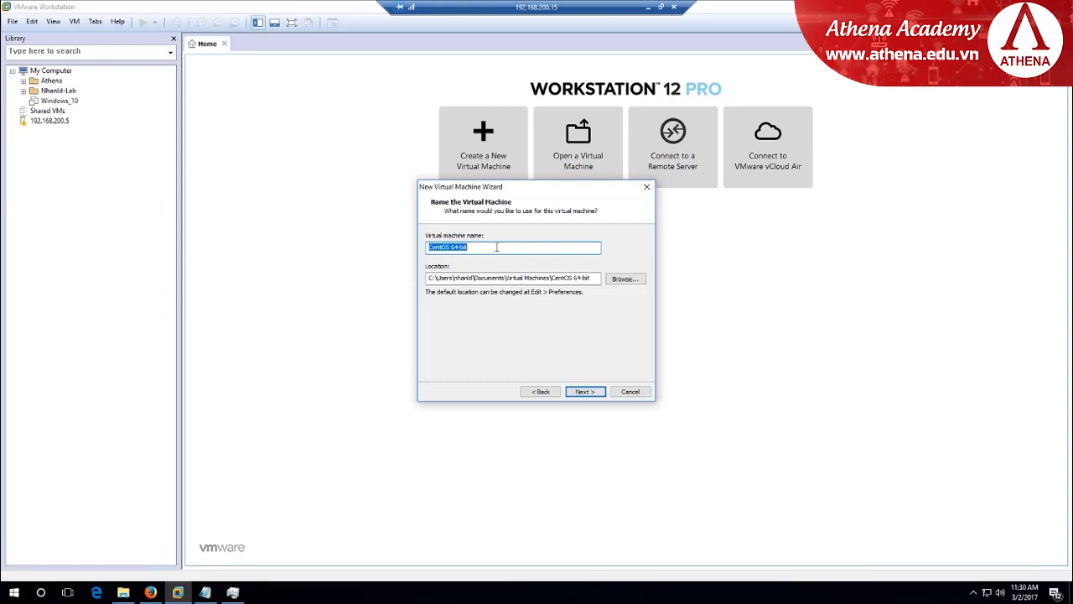
pyautogui.write('Sophos UTM')
pyautogui.press('BackSpace')
pyautogui.press('BackSpace')
pyautogui.write('UTM')
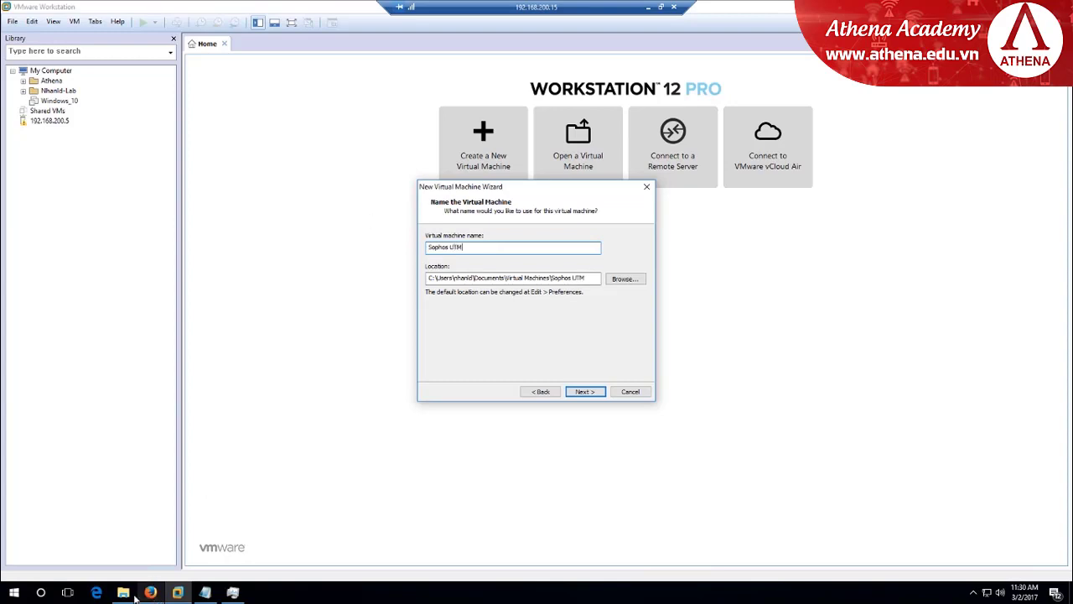
# Open the SOPHOS-UTM folder in File Explorer and select its full path
pyautogui.click(123, 592)
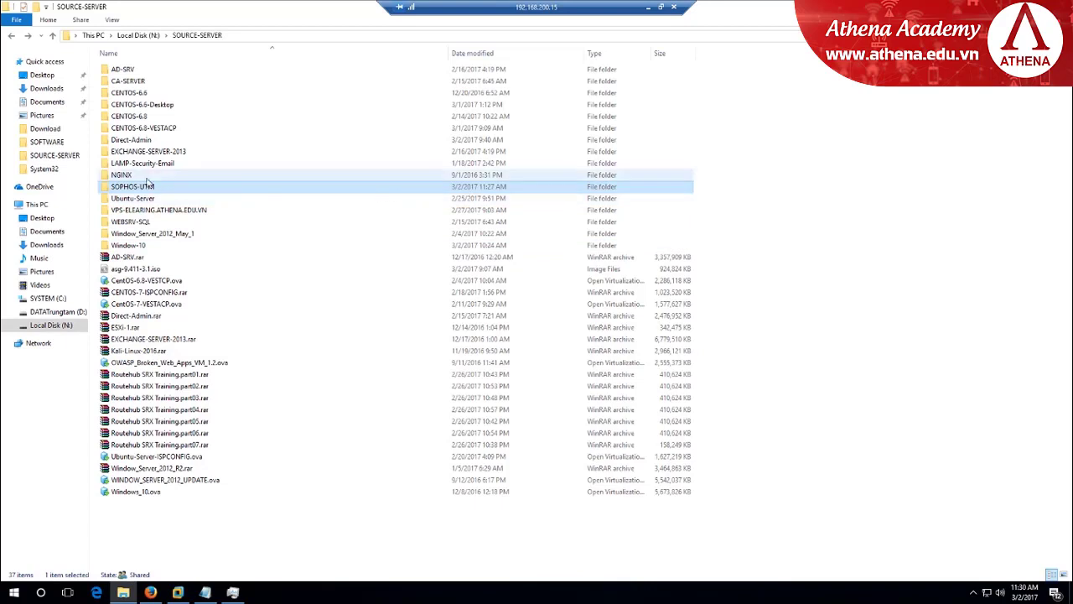
pyautogui.doubleClick(152, 187)
pyautogui.click(317, 35)
pyautogui.hotkey('ctrl', 'c')
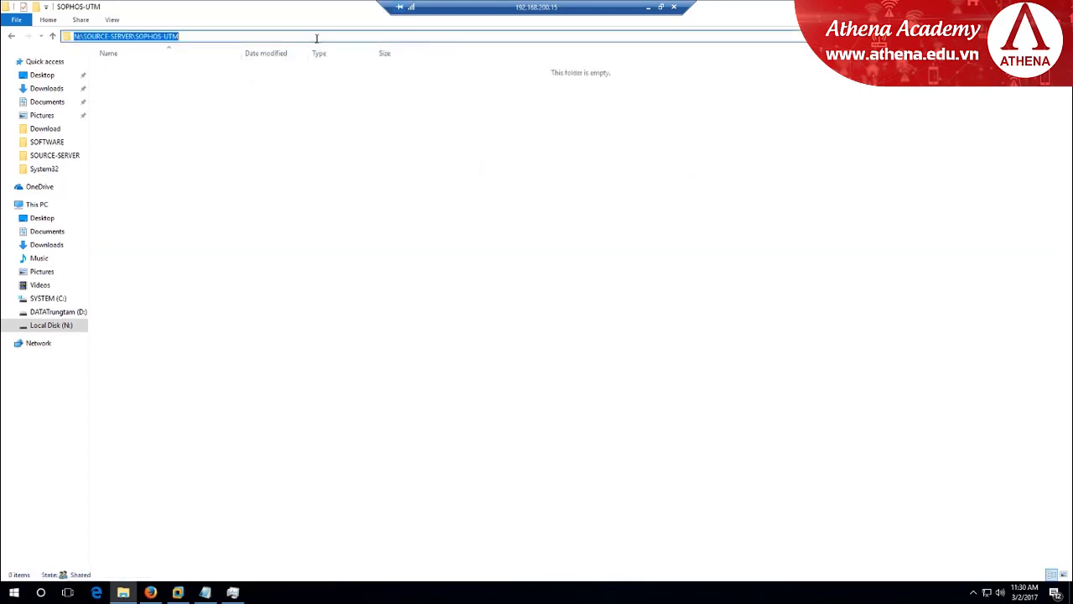
# Paste the SOPHOS-UTM path as the VM location, keep the 20 GB disk, and finish
pyautogui.click(184, 593)
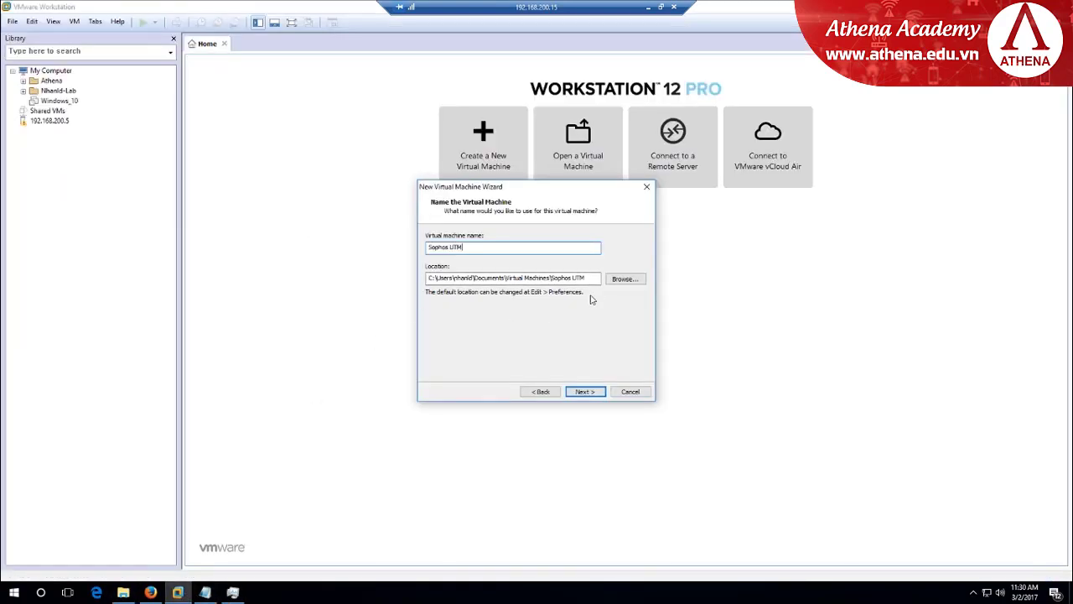
pyautogui.hotkey('ctrl', 'v')
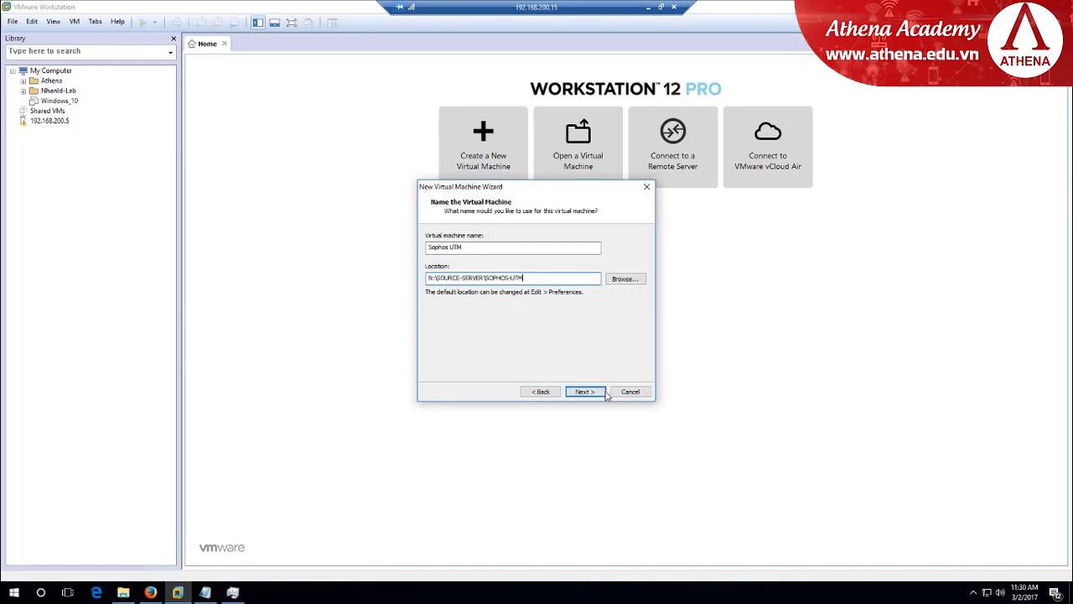
pyautogui.click(586, 391)
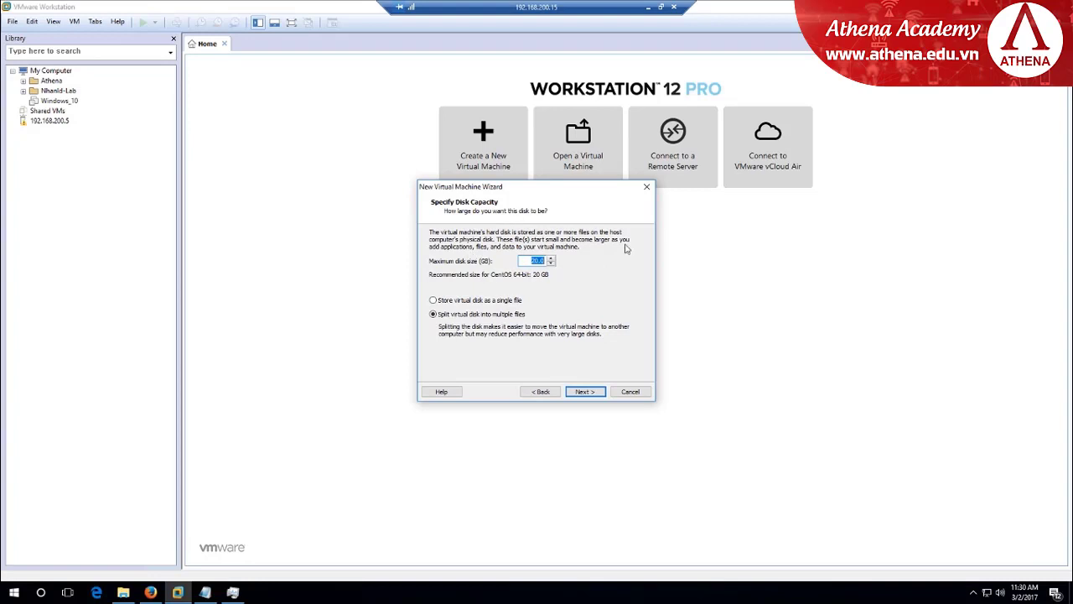
pyautogui.click(591, 392)
pyautogui.click(592, 395)
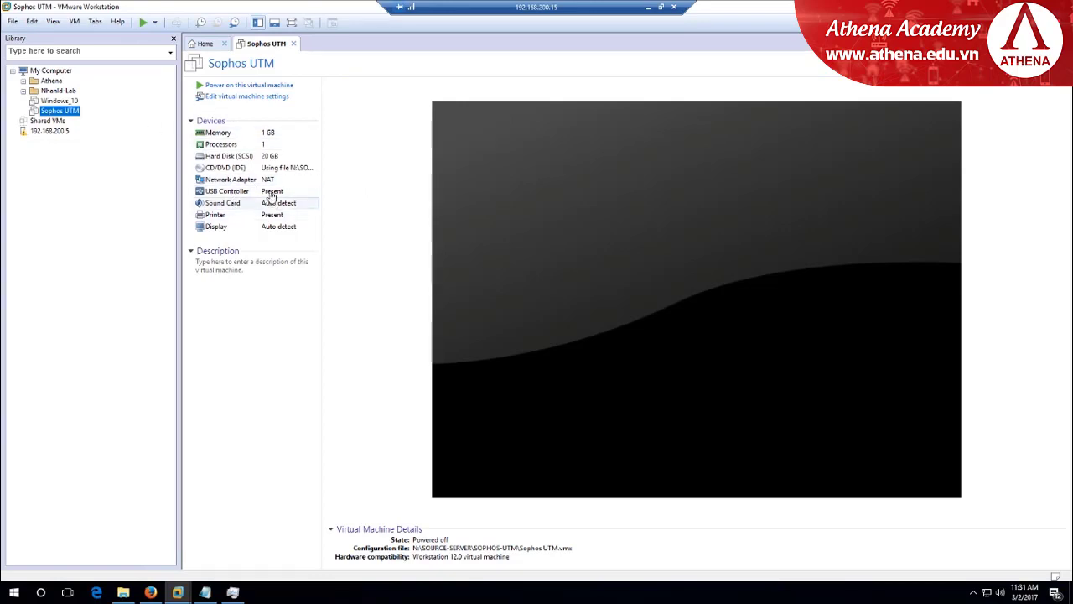
# Add two more network adapters to the Sophos UTM machine
pyautogui.click(270, 98)
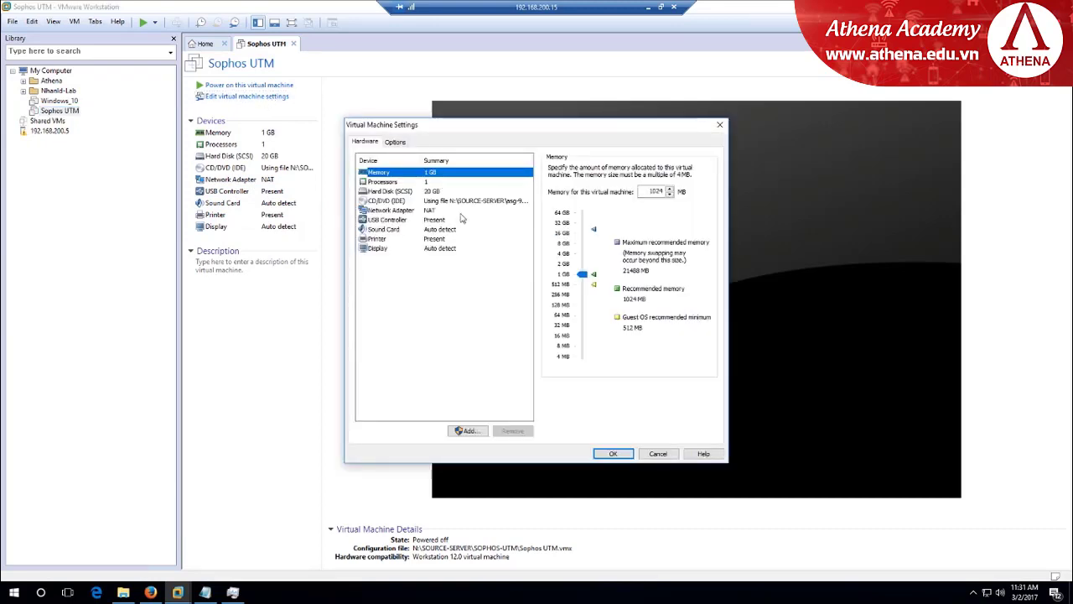
pyautogui.click(470, 430)
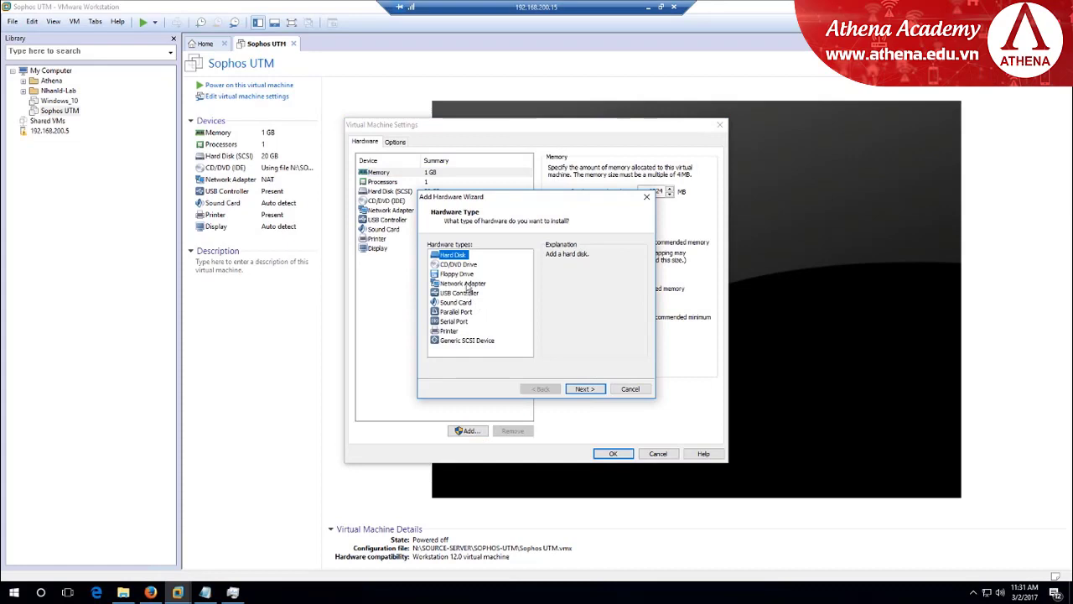
pyautogui.click(466, 283)
pyautogui.click(585, 389)
pyautogui.click(585, 389)
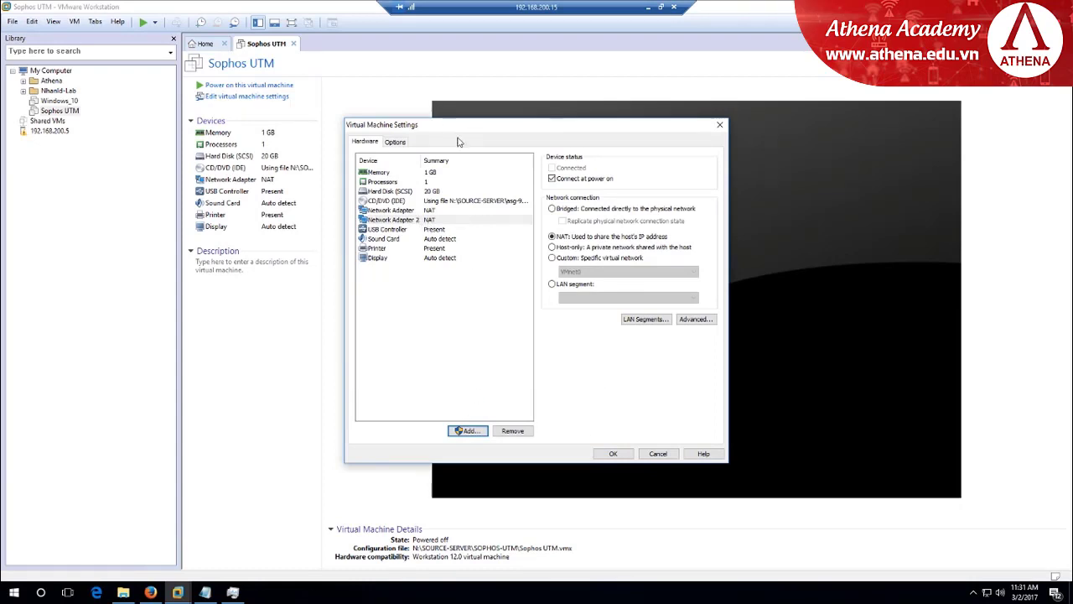
pyautogui.click(482, 430)
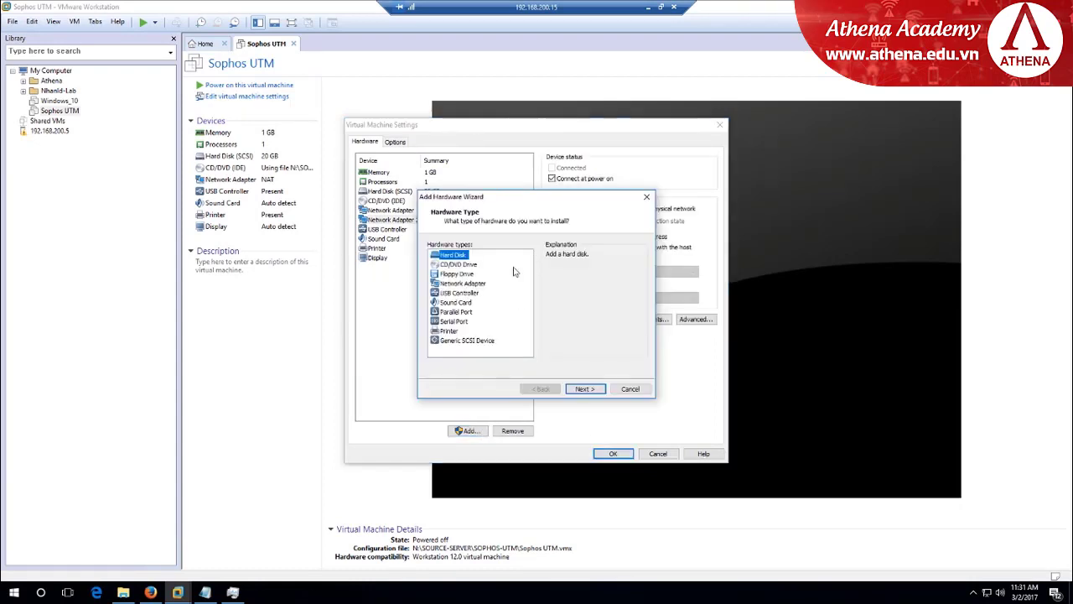
pyautogui.click(472, 284)
pyautogui.click(584, 389)
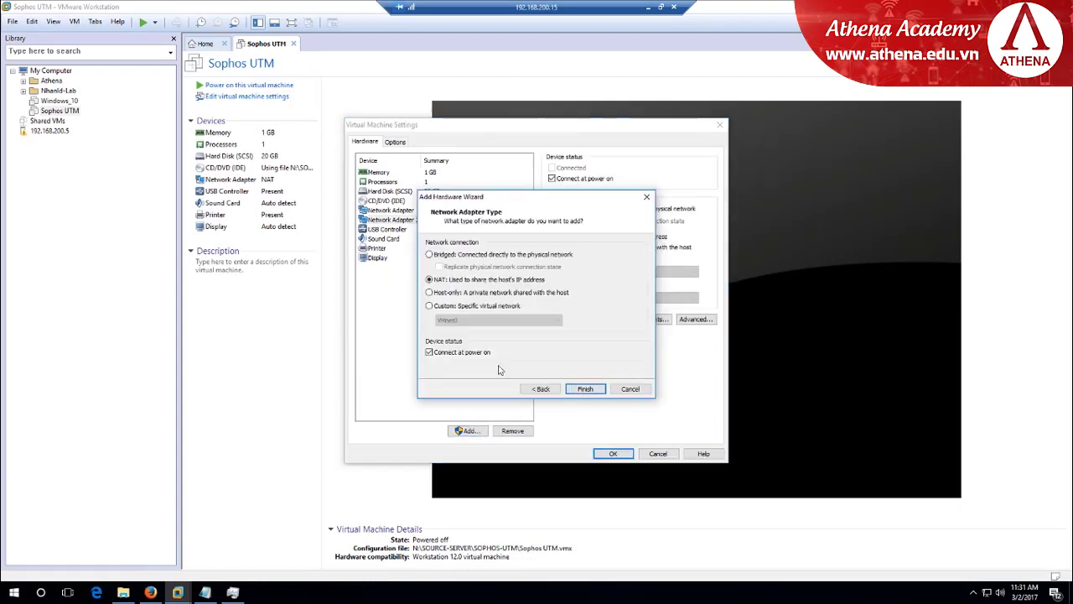
pyautogui.click(586, 390)
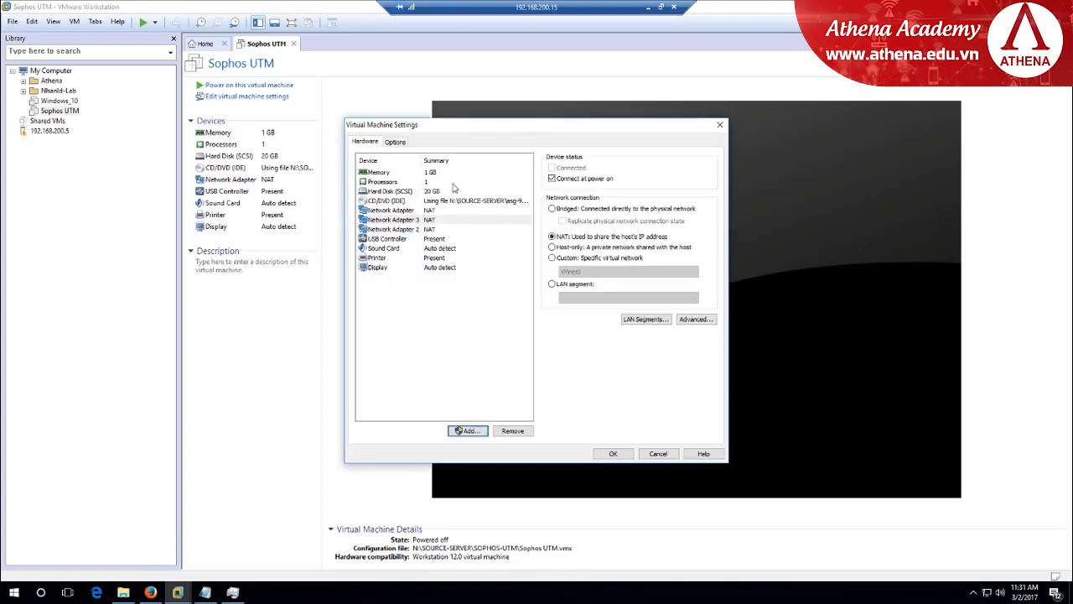
# Set memory to 4096 MB and 4 cores per processor, then save the settings
pyautogui.click(427, 174)
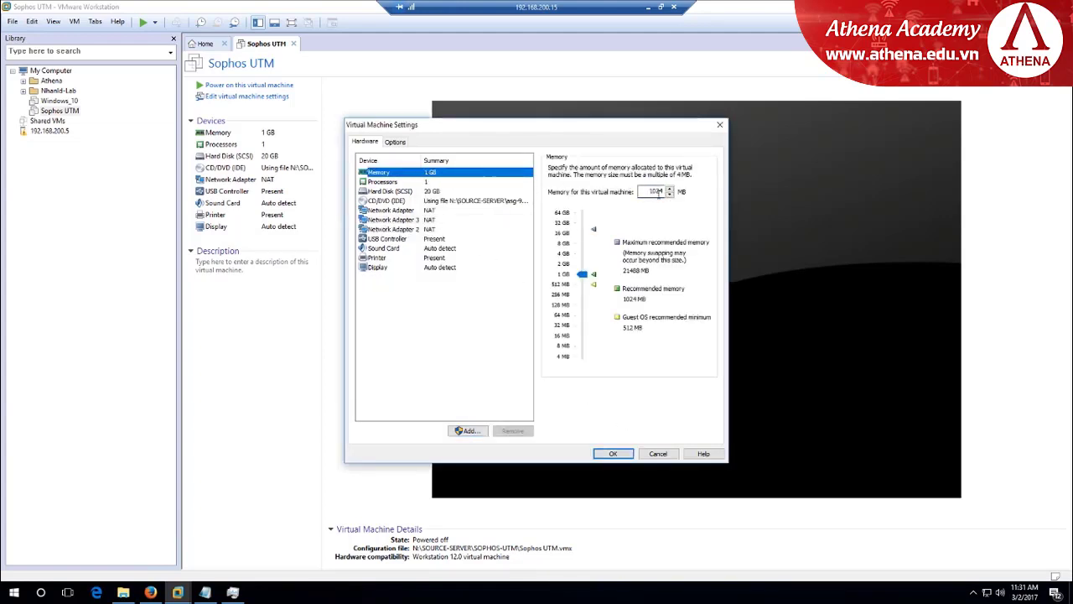
pyautogui.doubleClick(655, 191)
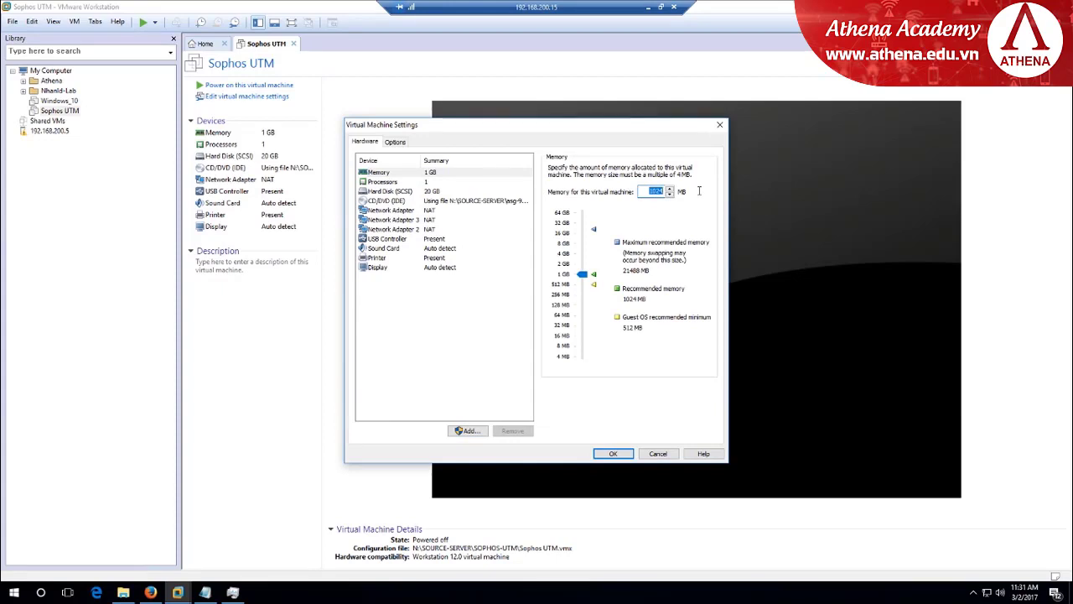
pyautogui.write('4096')
pyautogui.click(427, 181)
pyautogui.click(675, 182)
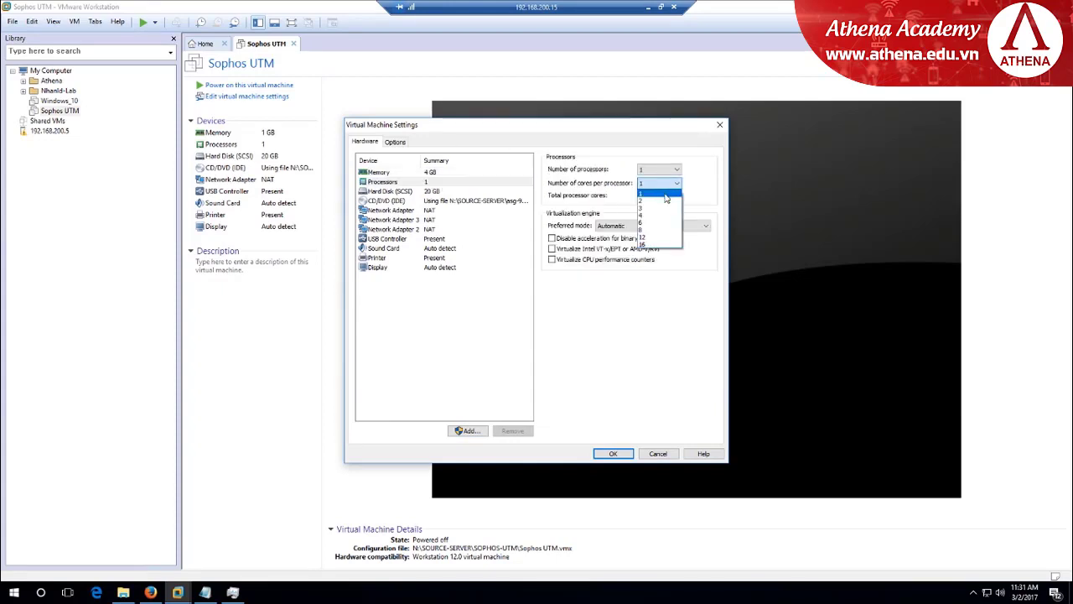
pyautogui.click(666, 210)
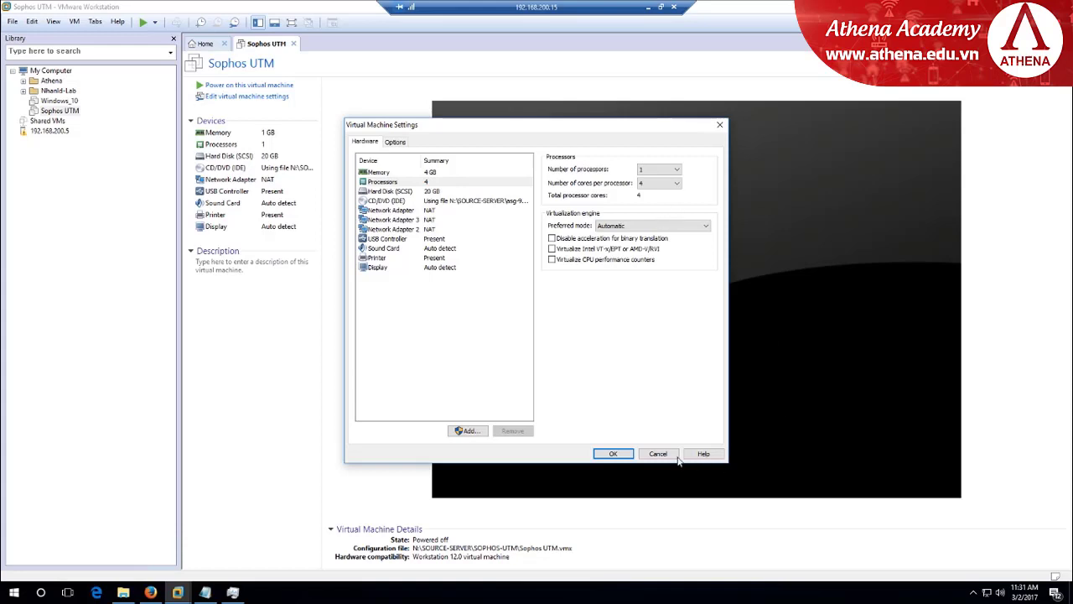
pyautogui.click(620, 453)
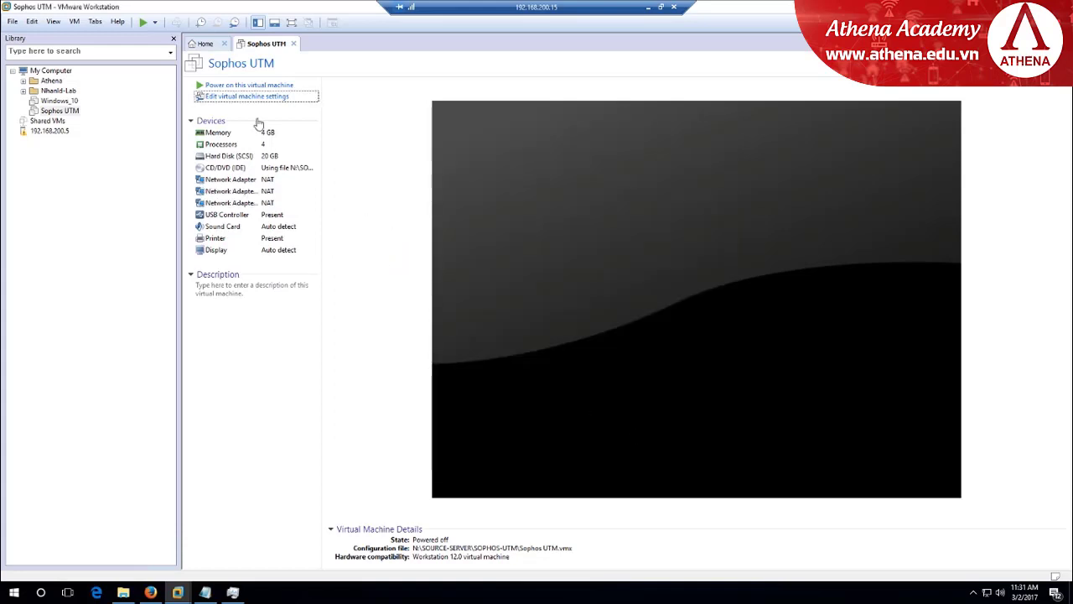
# Power on Sophos UTM, dismiss the removable devices notice, and boot the installer
pyautogui.click(283, 87)
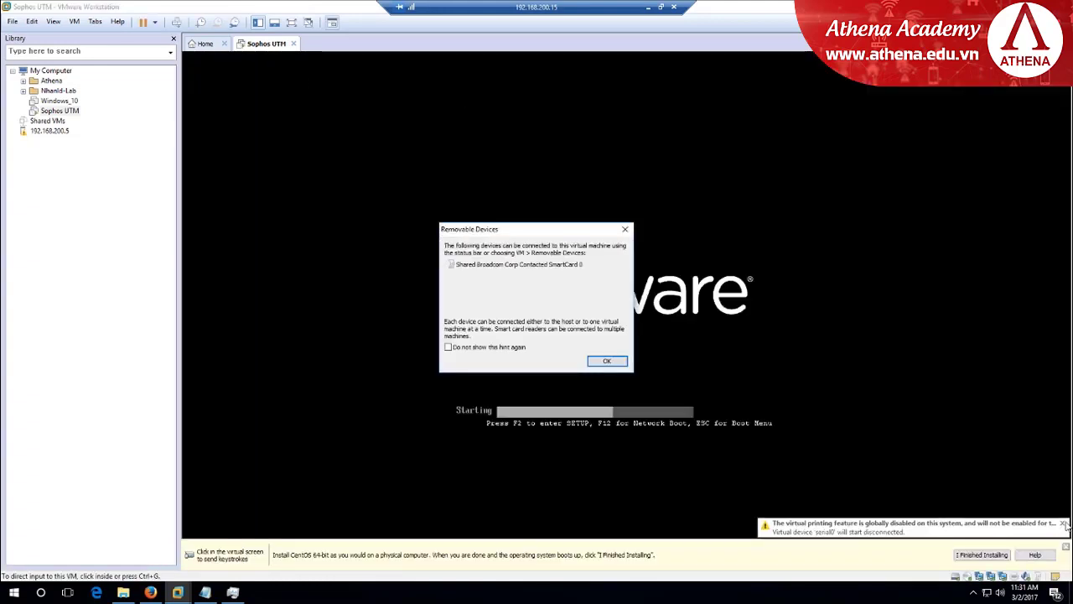
pyautogui.click(606, 360)
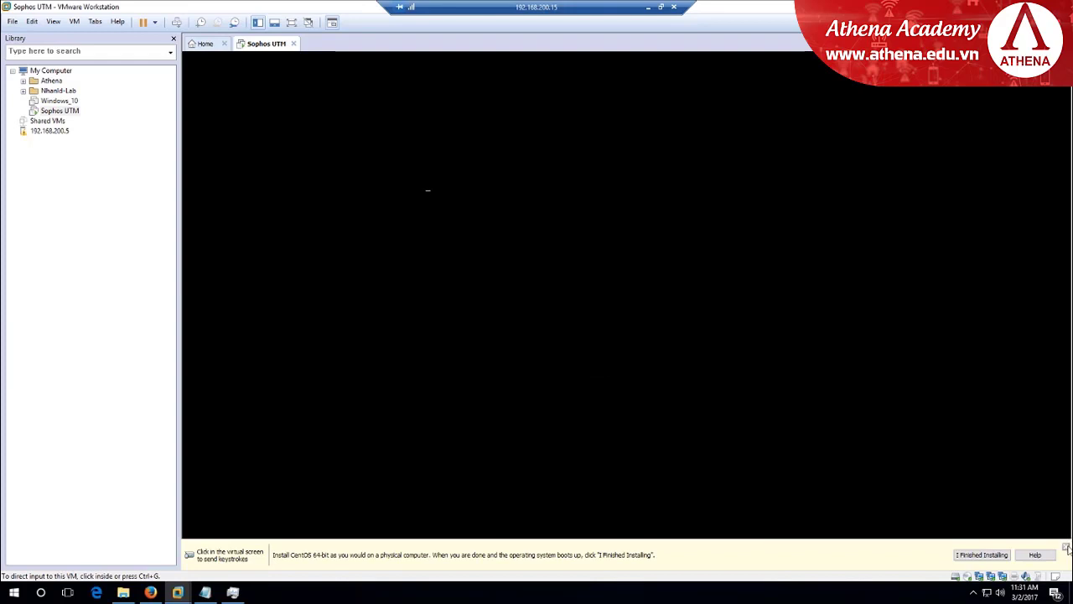
pyautogui.click(651, 289)
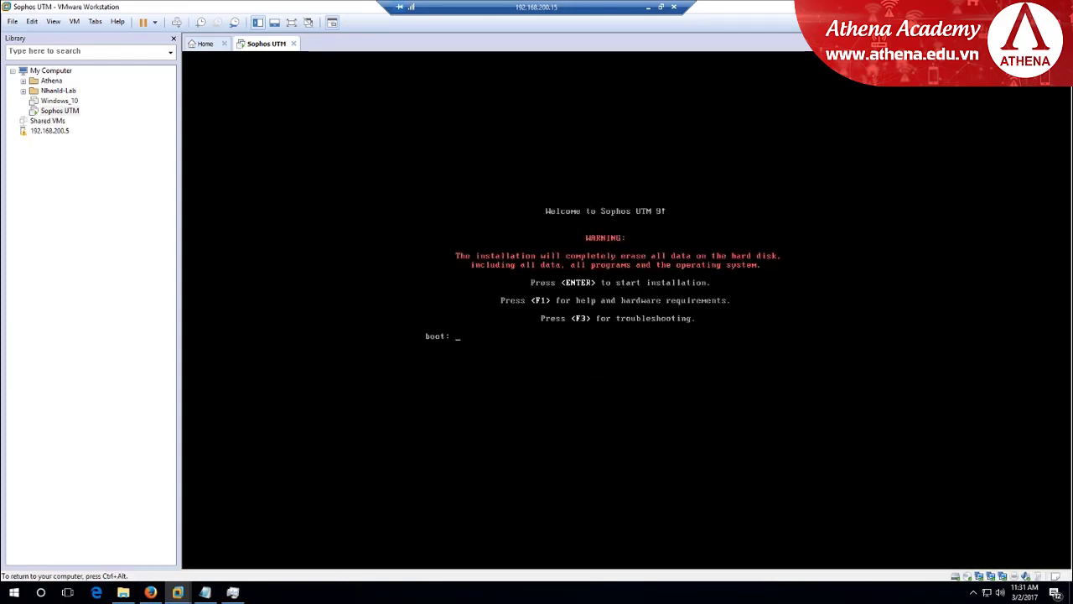
pyautogui.press('Return')
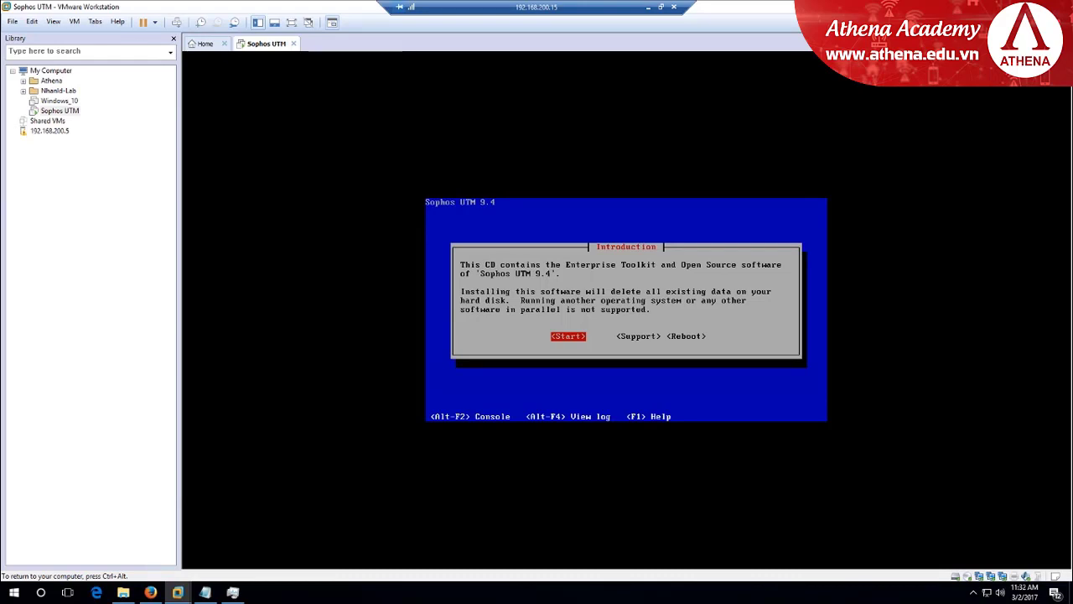
# Start the installation, accepting the hardware summary and English (USA) keyboard
pyautogui.press('Return')
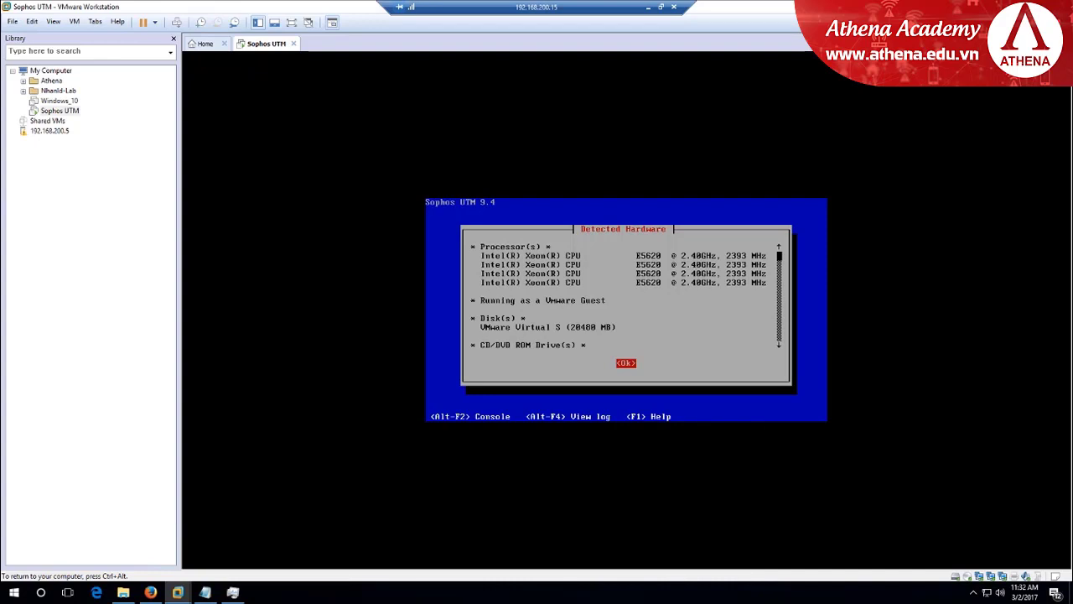
pyautogui.press('Return')
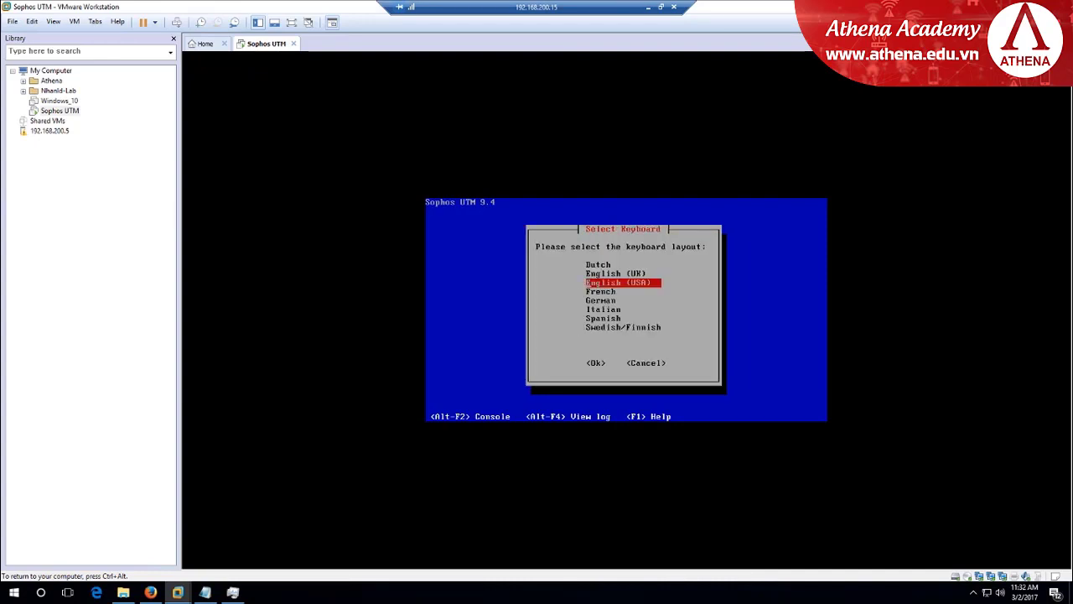
pyautogui.press('Return')
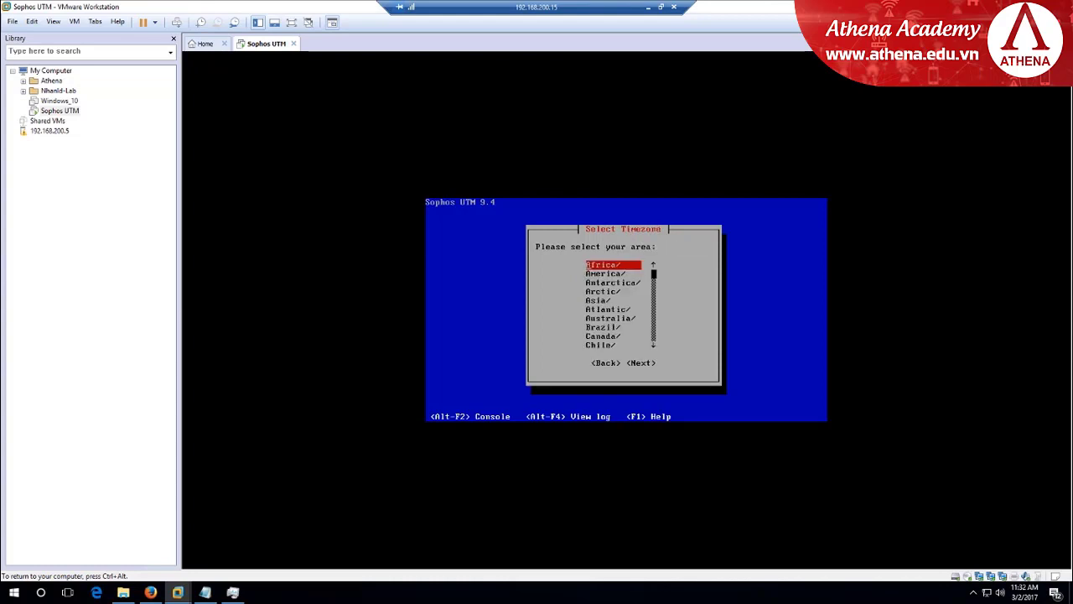
# Choose Asia/Saigon as the timezone and continue
pyautogui.press('Down')
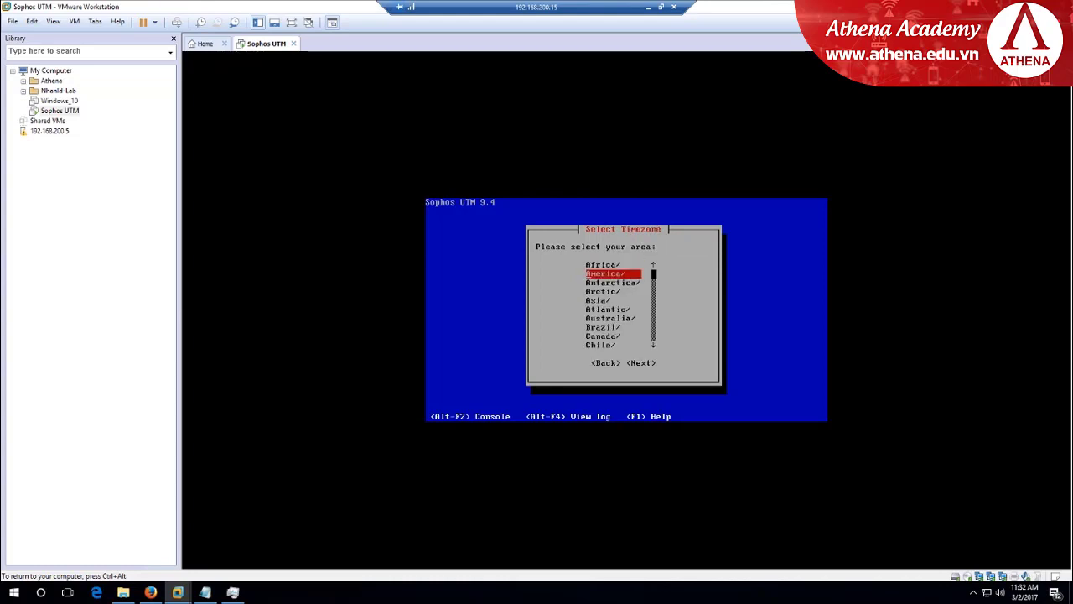
pyautogui.press('Down')
pyautogui.press('Down')
pyautogui.press('Down')
pyautogui.press('Return')
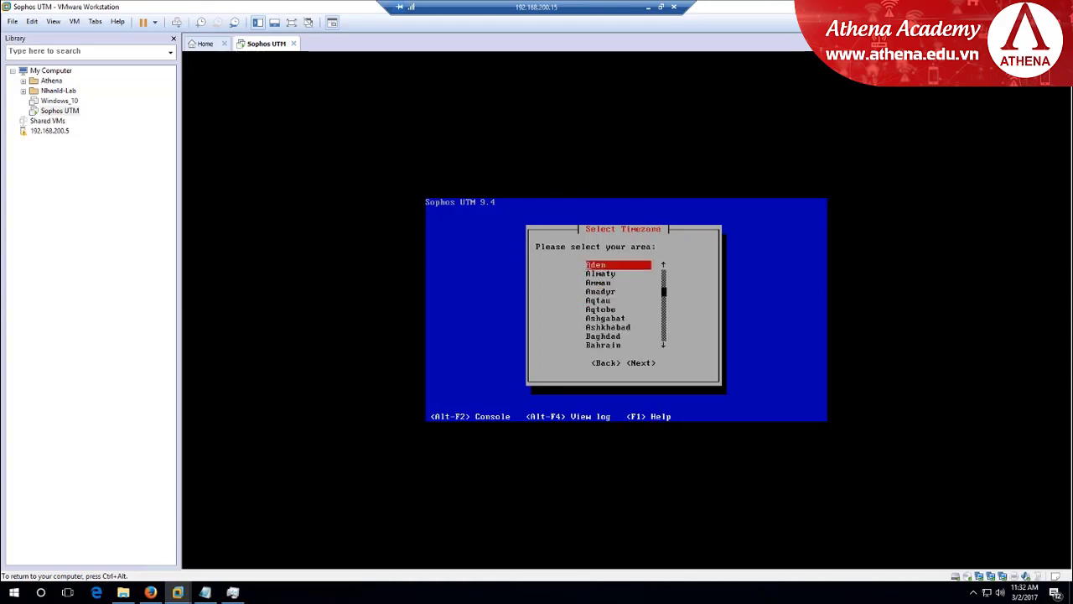
pyautogui.press('Down')
pyautogui.press('Down')
pyautogui.press('Down')
pyautogui.press('Down')
pyautogui.press('Down')
pyautogui.press('Down')
pyautogui.press('Down')
pyautogui.press('Down')
pyautogui.press('Down')
pyautogui.press('Down')
pyautogui.press('Down')
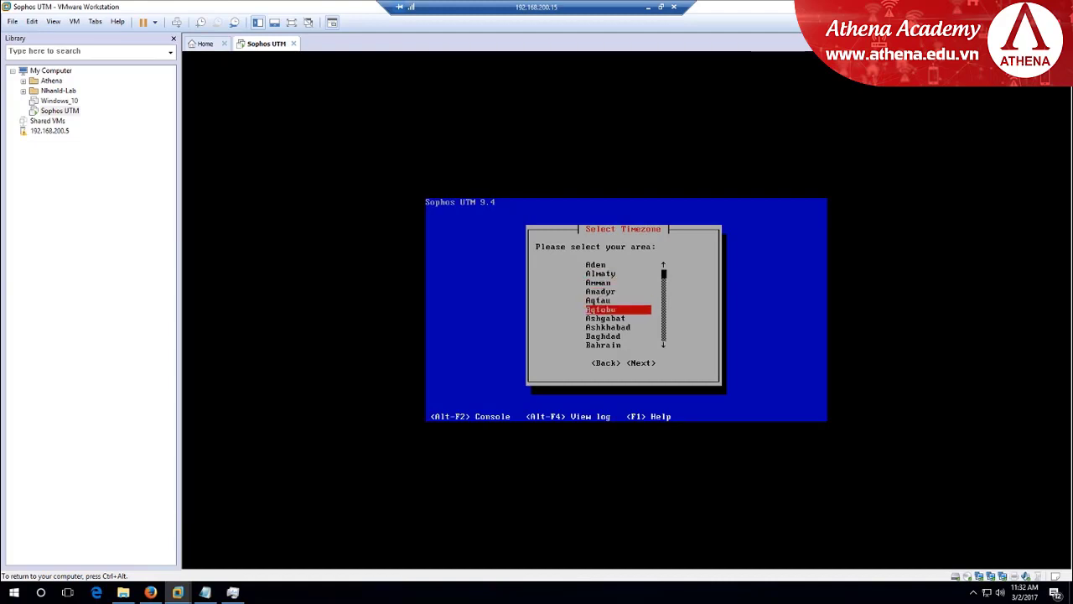
pyautogui.press('Down')
pyautogui.press('Down')
pyautogui.press('Down')
pyautogui.press('Down')
pyautogui.press('Down')
pyautogui.press('Down')
pyautogui.press('Down')
pyautogui.press('Down')
pyautogui.press('Down')
pyautogui.press('Down')
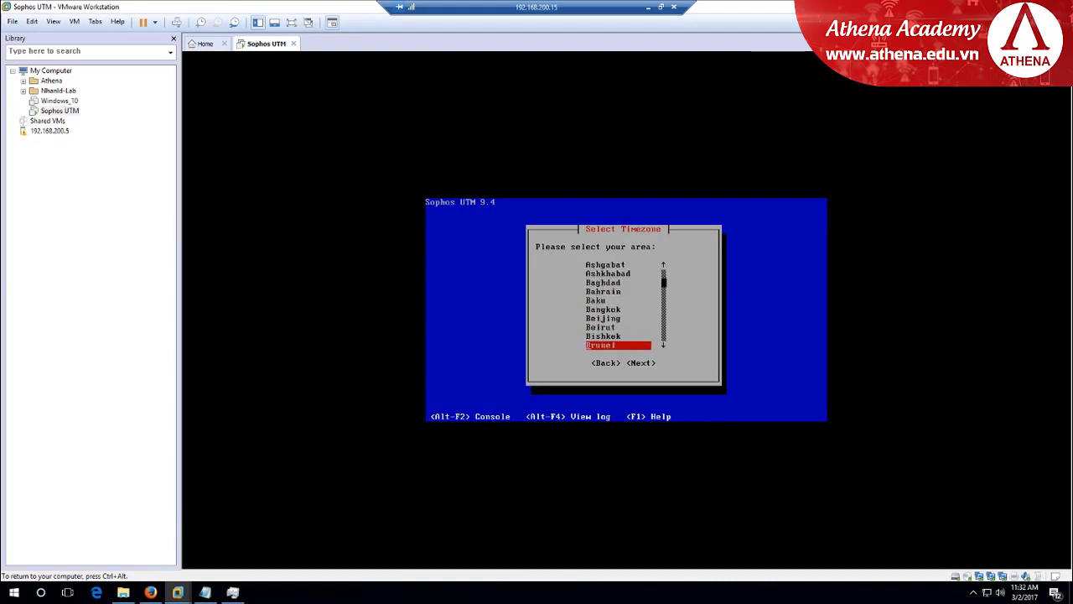
pyautogui.press('s')
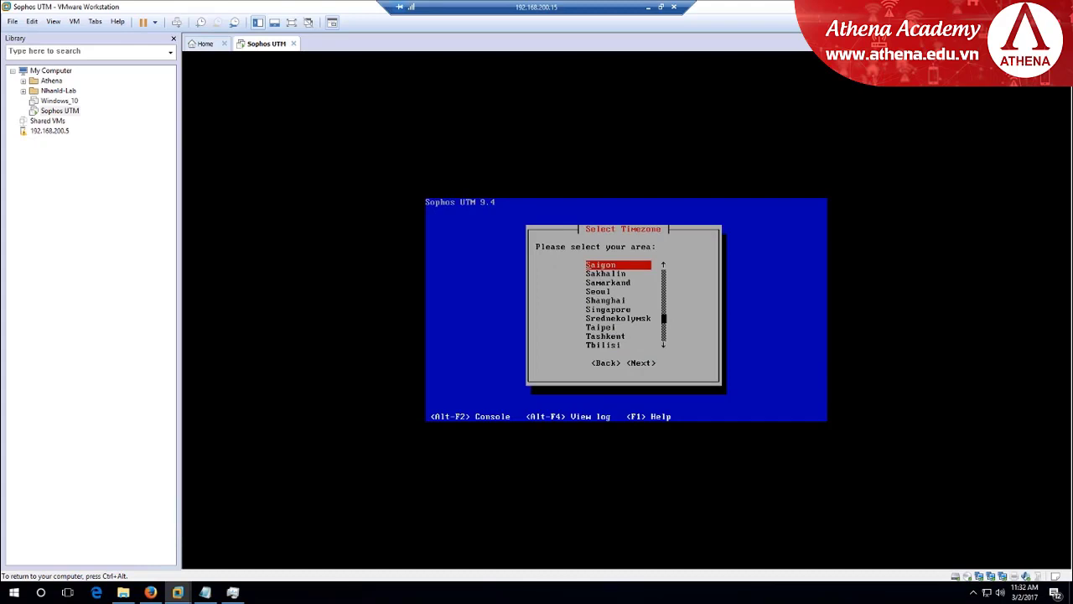
pyautogui.press('Tab')
pyautogui.press('Tab')
pyautogui.press('Return')
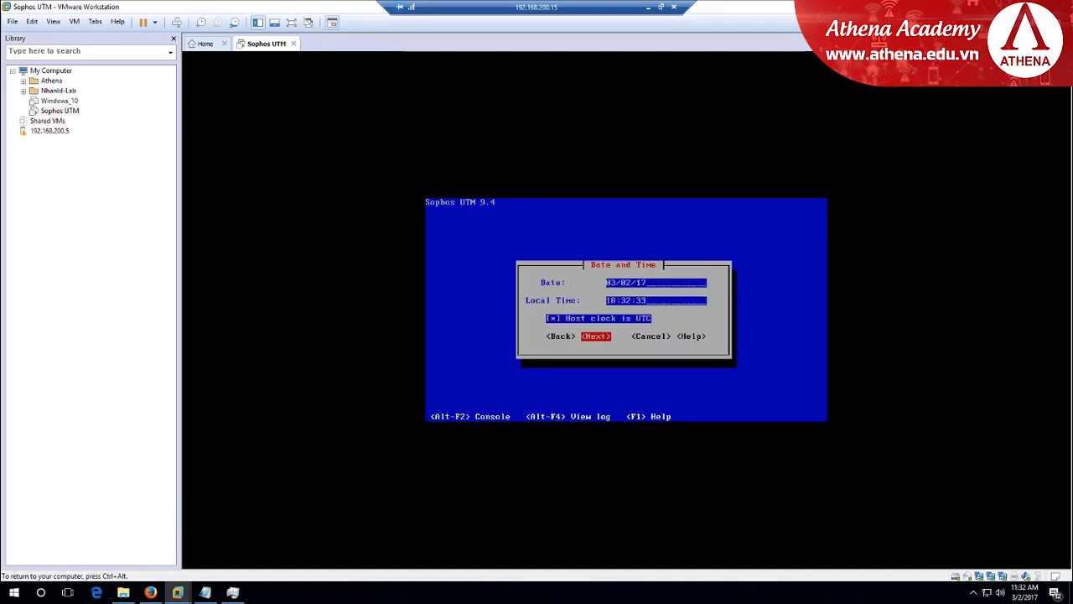
# Accept the date and time, then keep eth0 as the admin interface and continue
pyautogui.press('Return')
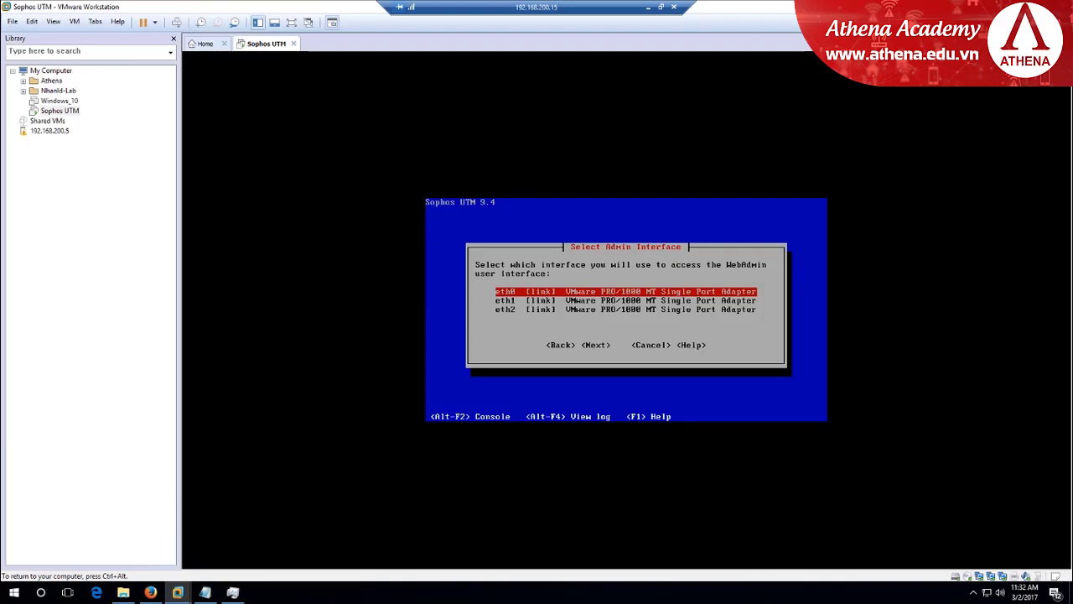
pyautogui.press('Down')
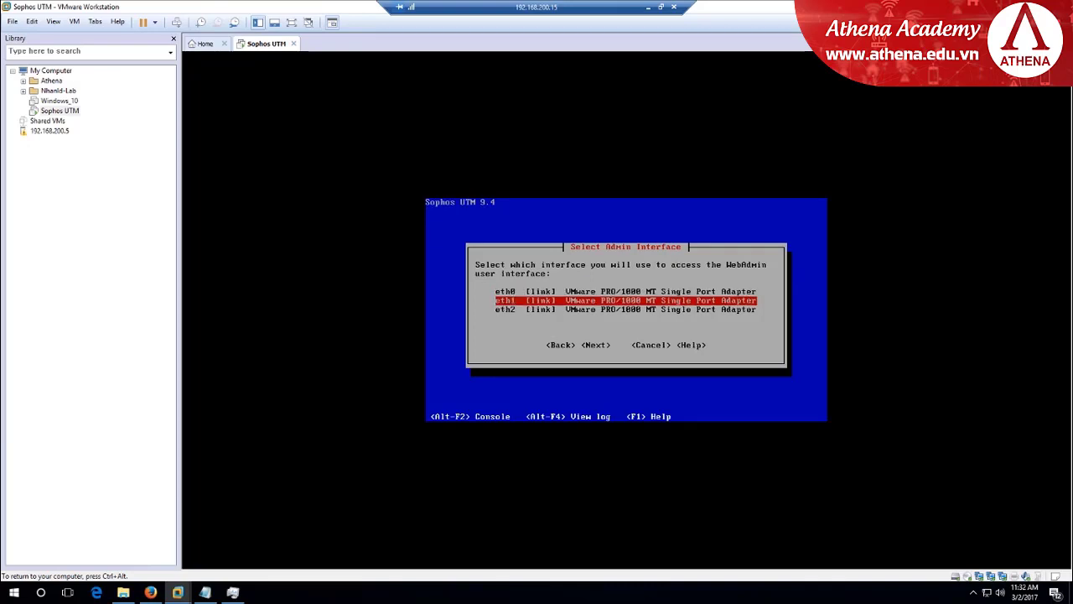
pyautogui.press('Up')
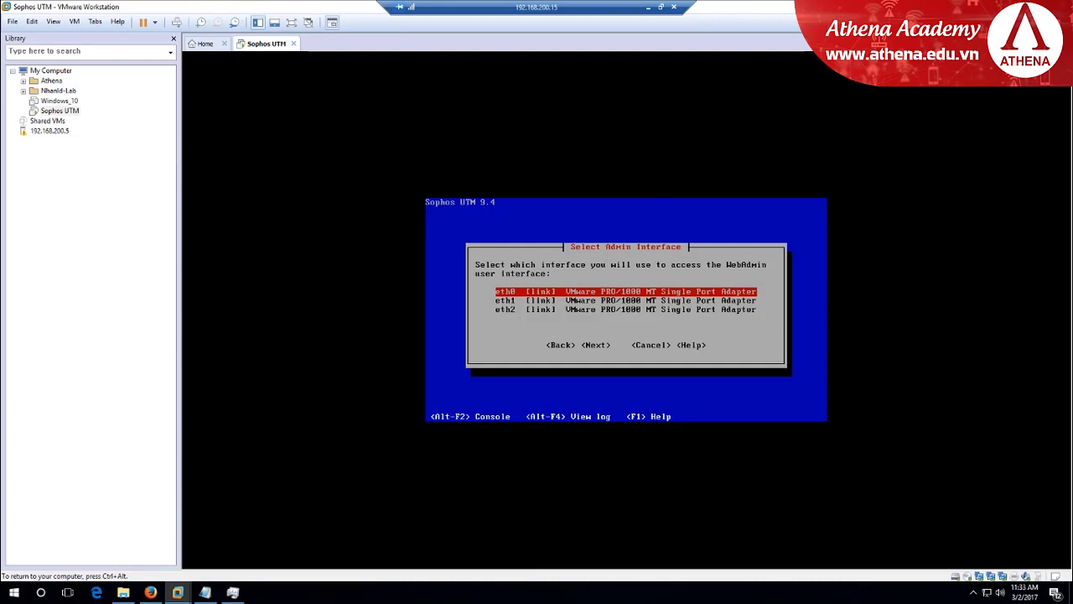
pyautogui.press('Tab')
pyautogui.press('Tab')
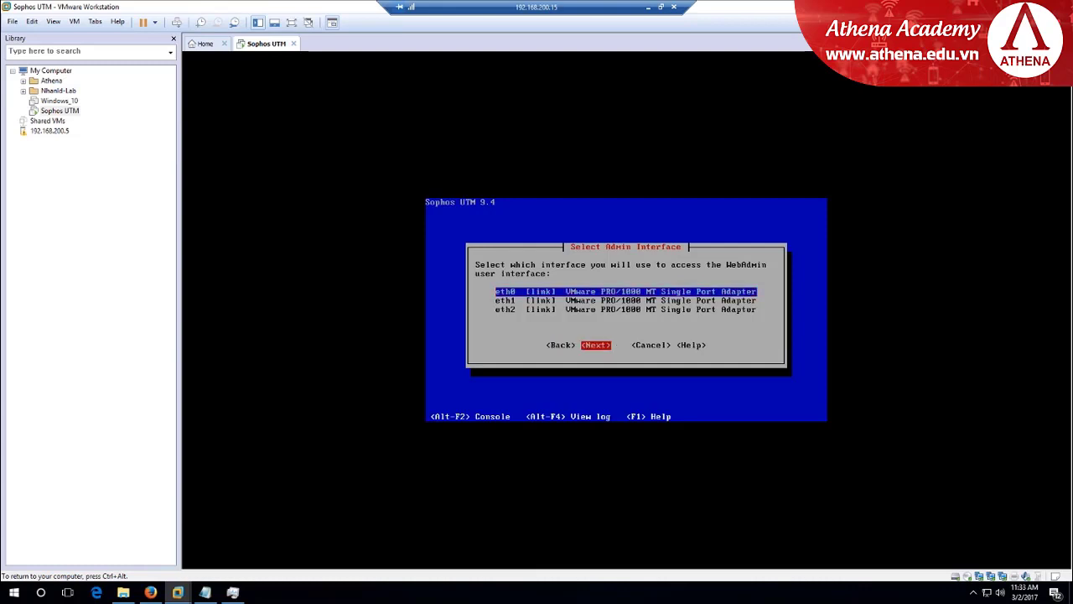
pyautogui.press('Return')
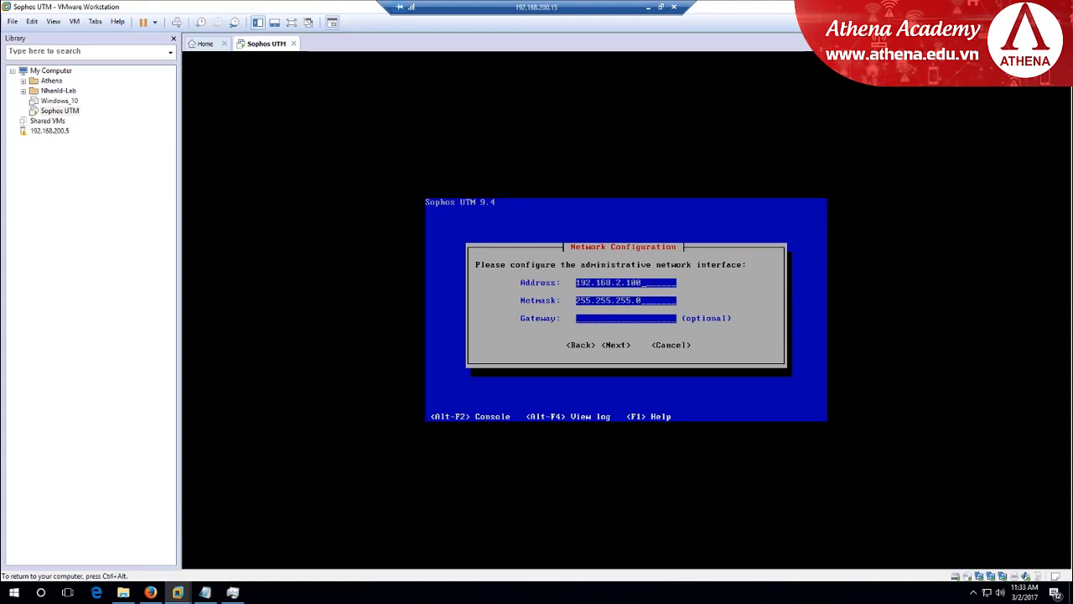
pyautogui.hotkey('ctrl', 'alt')
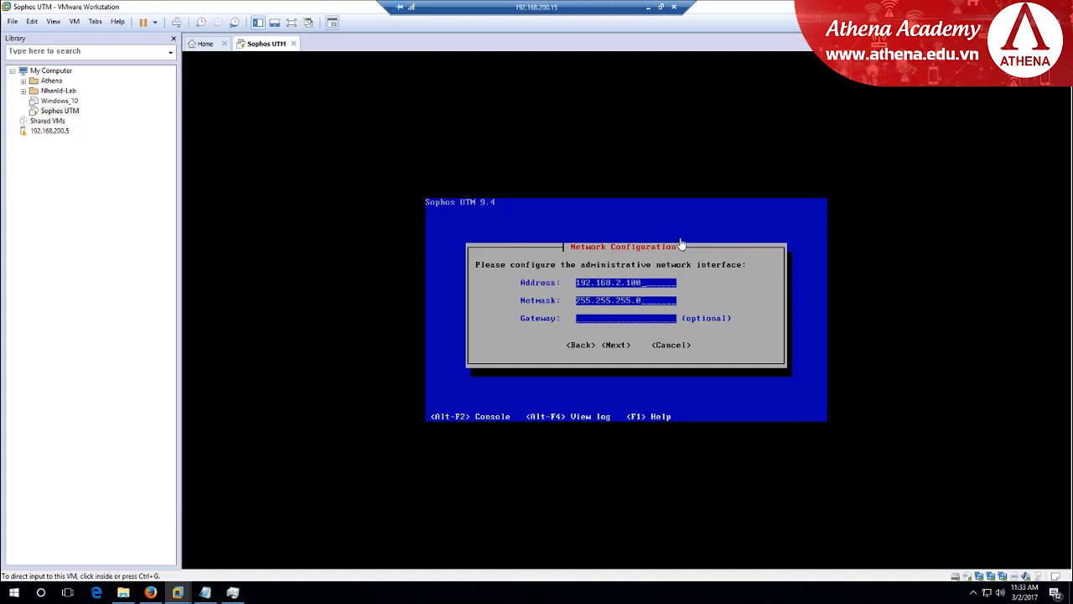
pyautogui.hotkey('ctrl', 'g')
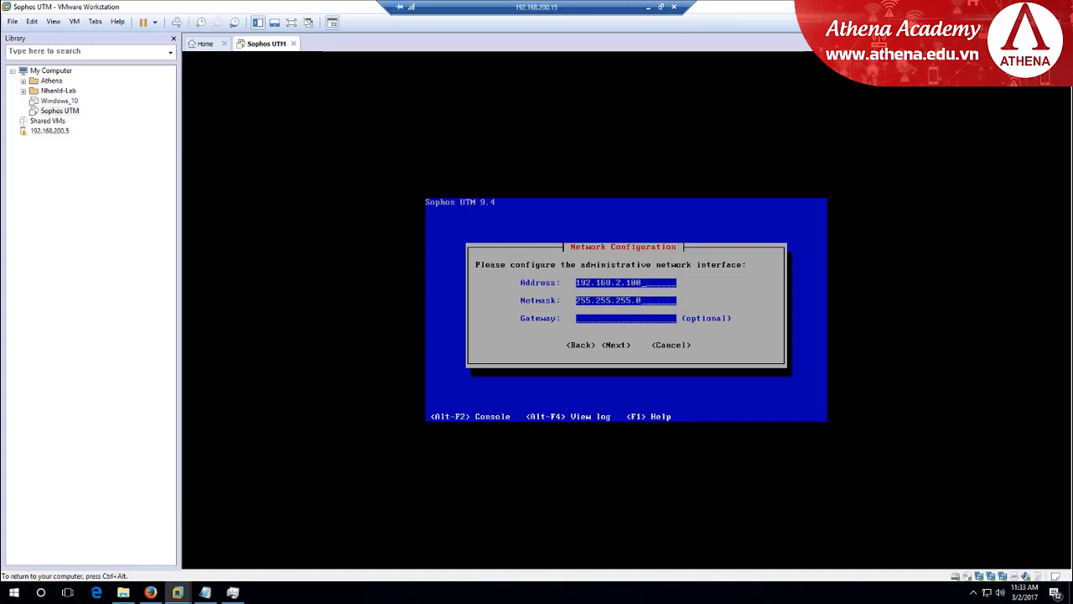
pyautogui.hotkey('ctrl', 'alt')
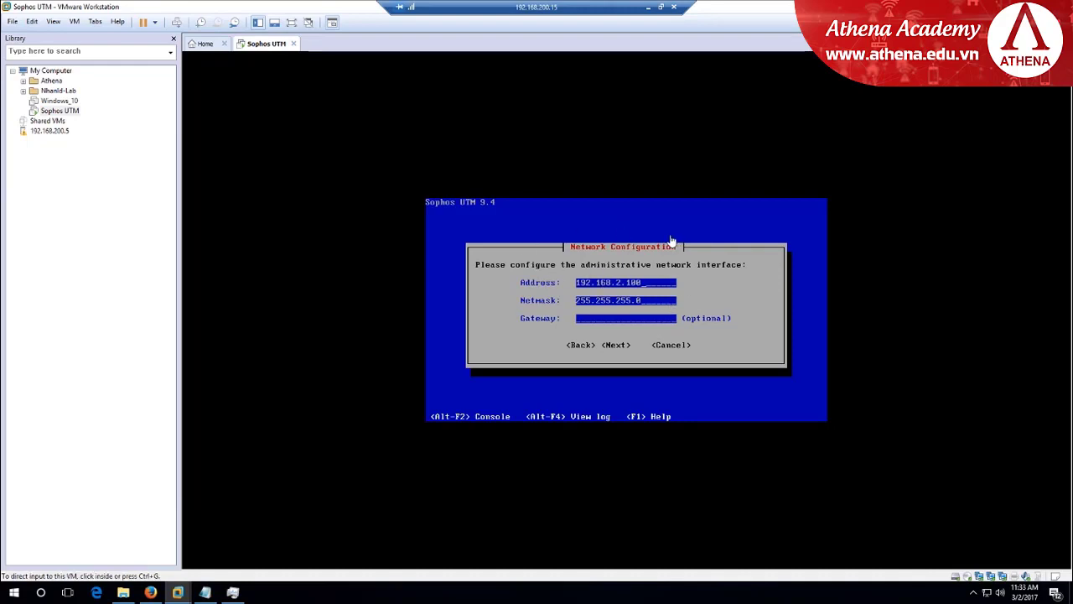
pyautogui.hotkey('ctrl', 'g')
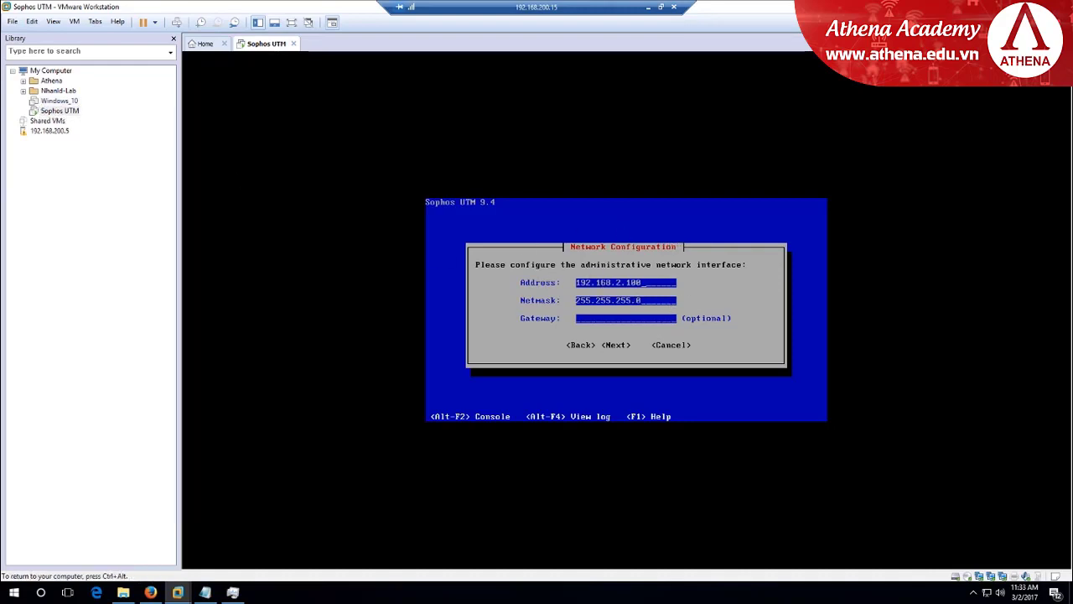
pyautogui.hotkey('ctrl', 'alt')
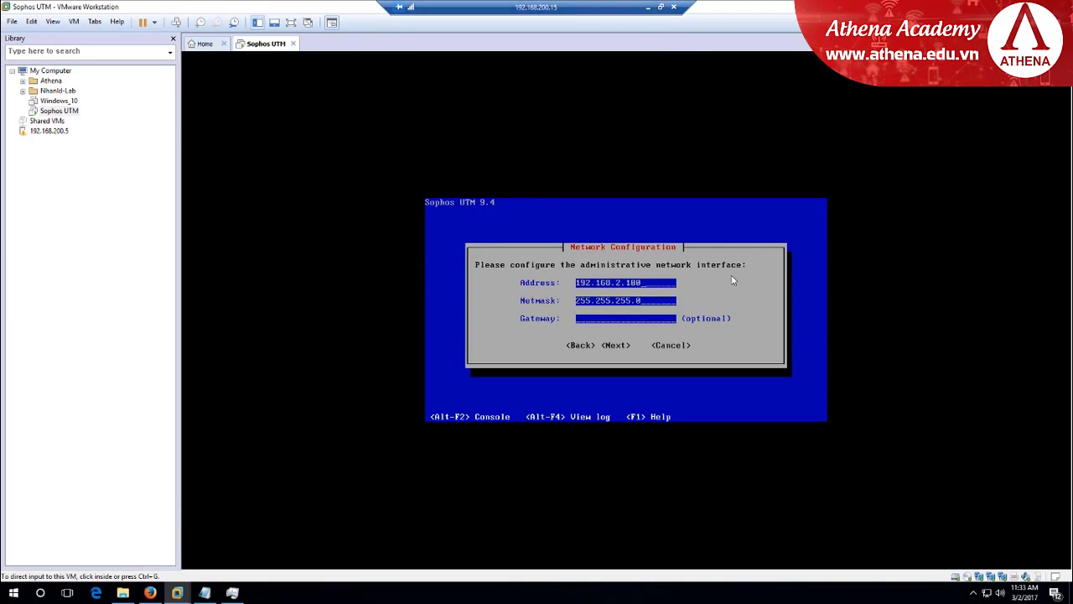
# Check in the Virtual Network Editor that VMnet8 NAT uses subnet 192.168.255.0
pyautogui.click(31, 22)
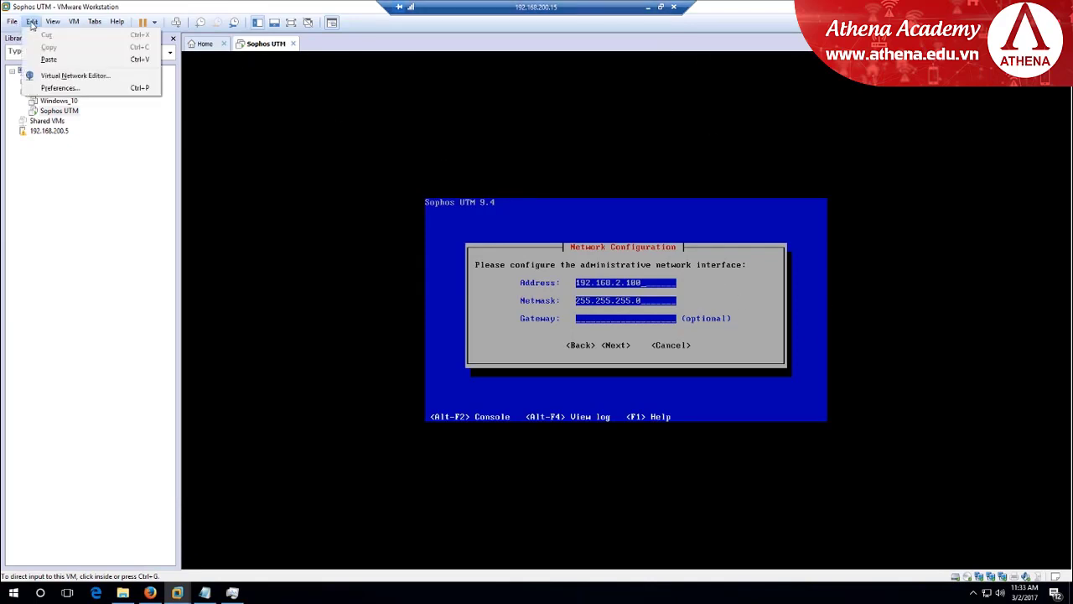
pyautogui.click(65, 72)
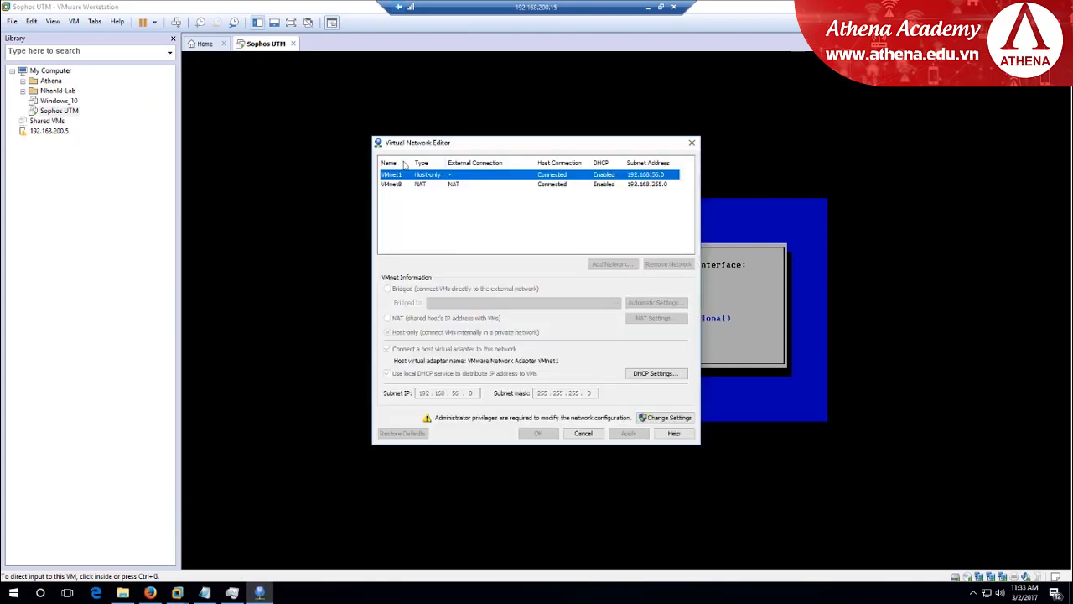
pyautogui.click(400, 186)
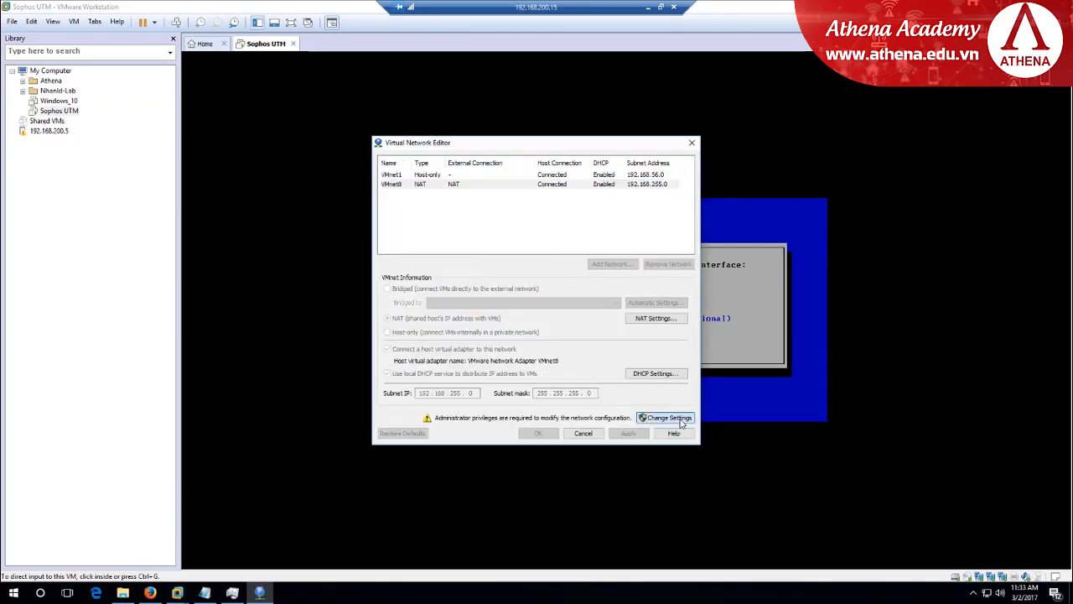
pyautogui.click(666, 418)
pyautogui.click(510, 373)
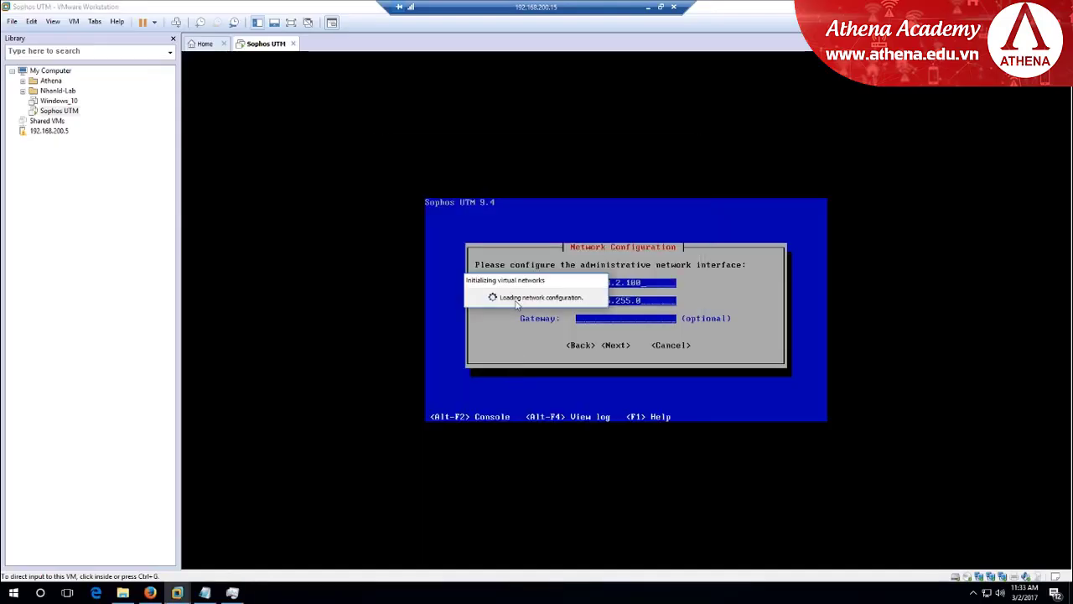
pyautogui.click(397, 202)
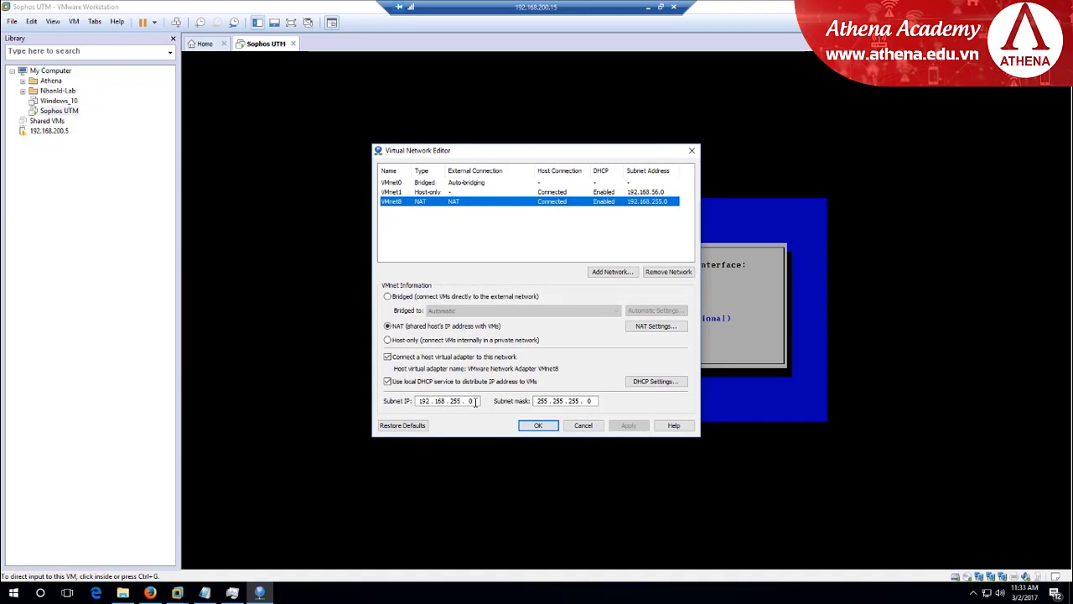
pyautogui.click(544, 428)
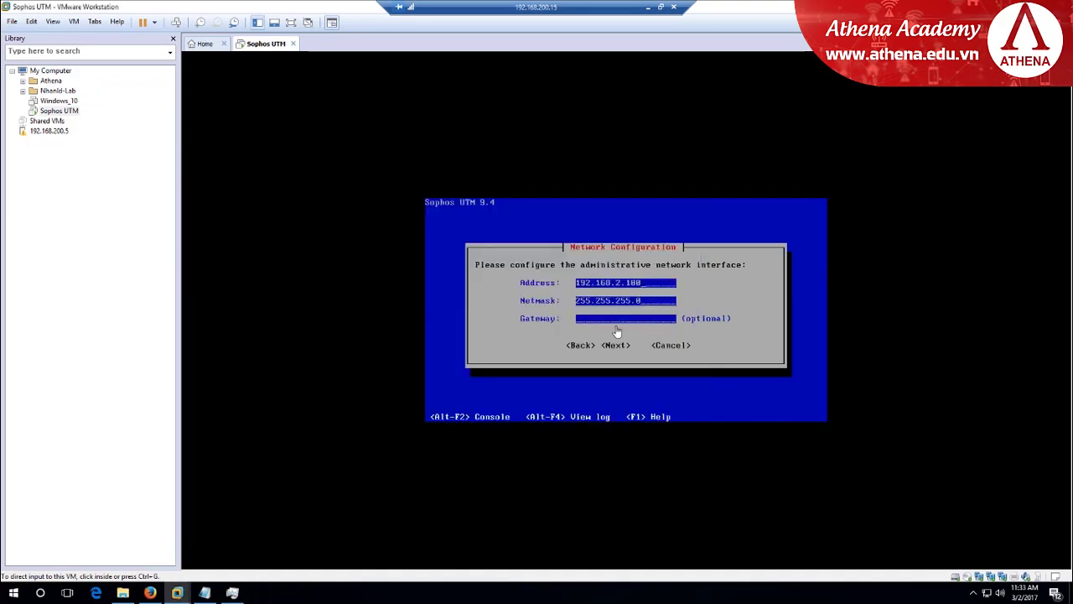
# Change the Sophos installer's admin address to 192.168.255.253
pyautogui.click(646, 307)
pyautogui.write('55')
pyautogui.press('BackSpace')
pyautogui.press('BackSpace')
pyautogui.press('BackSpace')
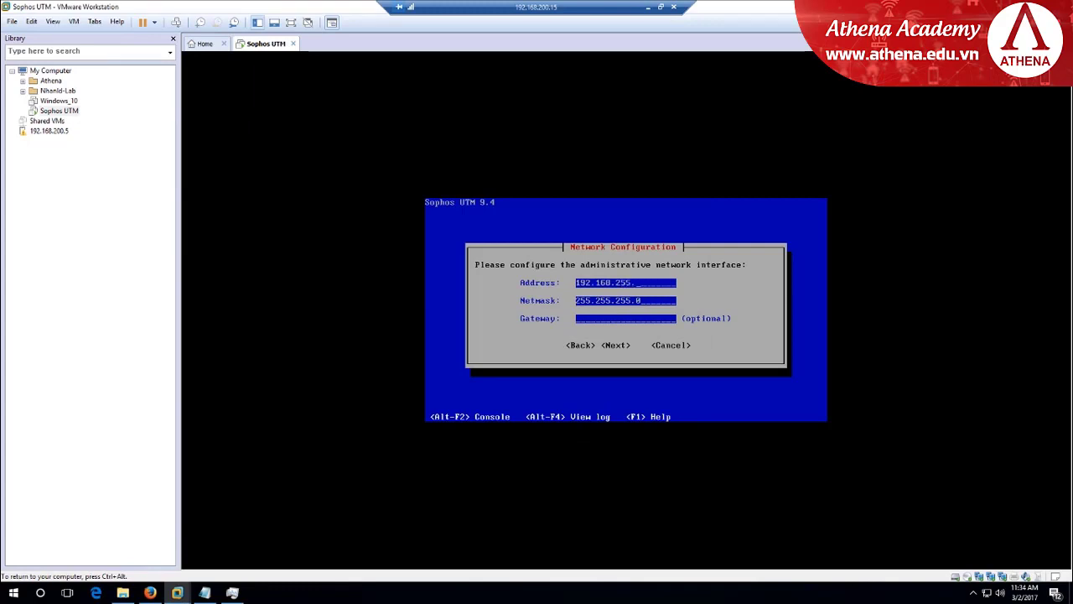
pyautogui.write('253')
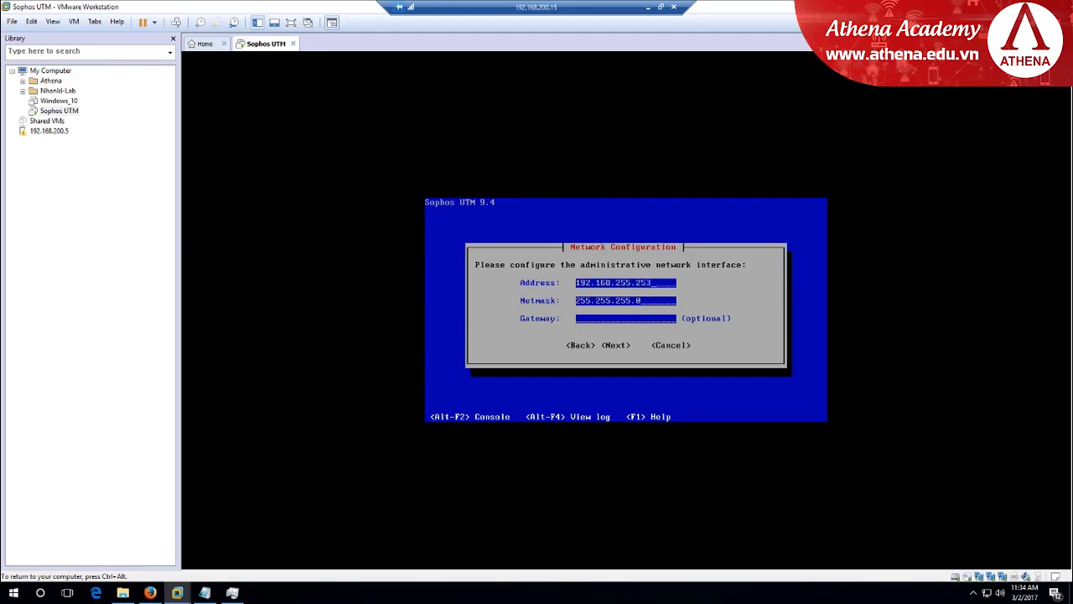
pyautogui.hotkey('ctrl', 'alt')
# Check in the Sophos UTM VM settings that the network adapter uses NAT
pyautogui.rightClick(257, 49)
pyautogui.click(305, 192)
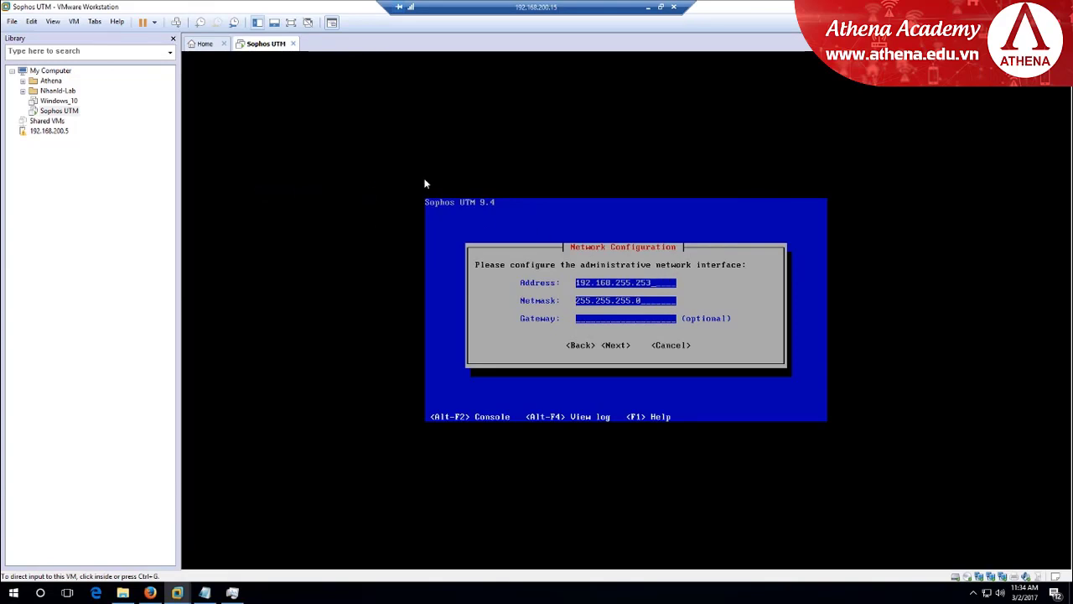
pyautogui.click(411, 210)
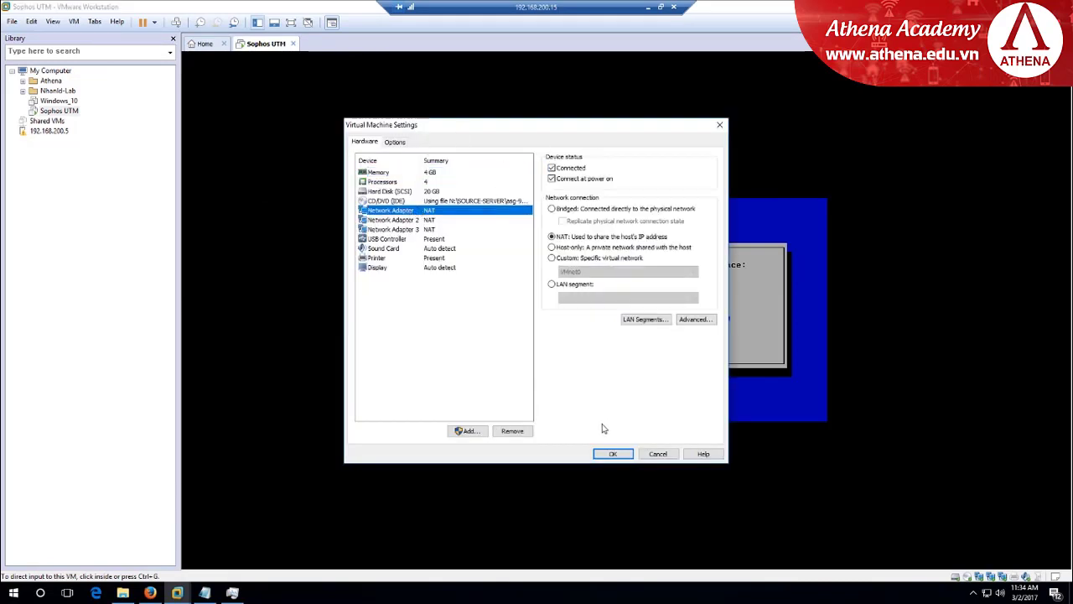
pyautogui.click(613, 454)
# Accept the network settings, 64-bit kernel support and disk erasure so installation begins
pyautogui.click(633, 336)
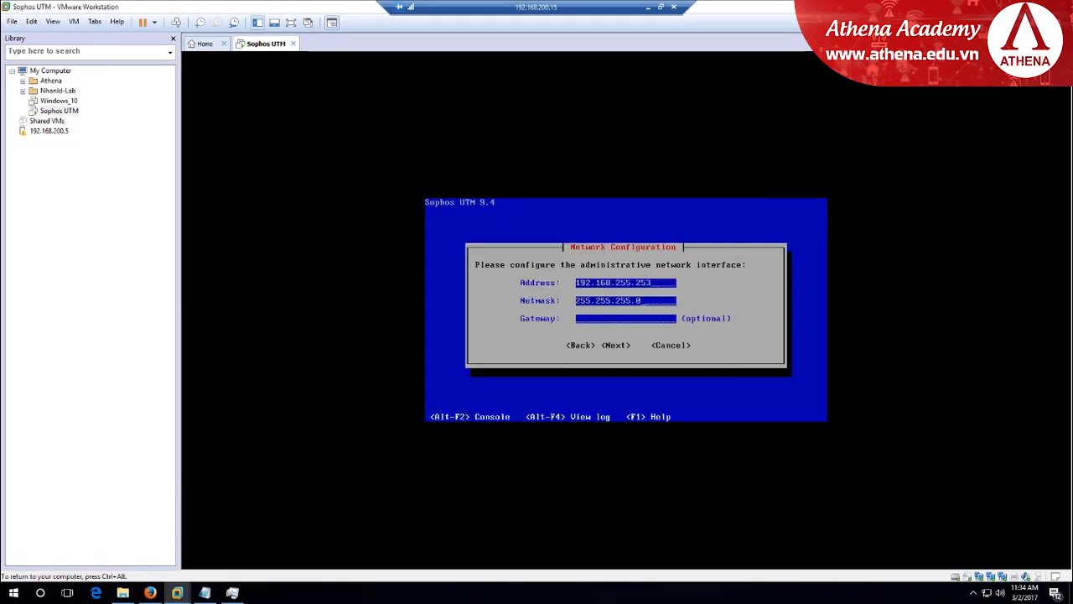
pyautogui.press('Tab')
pyautogui.press('Tab')
pyautogui.press('Return')
pyautogui.press('Return')
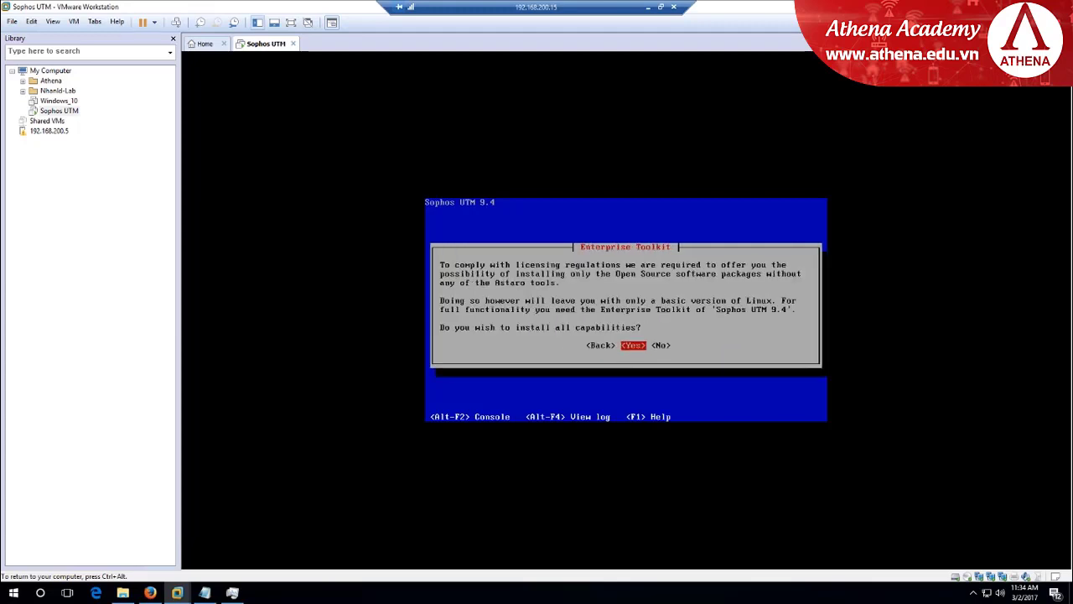
pyautogui.press('Return')
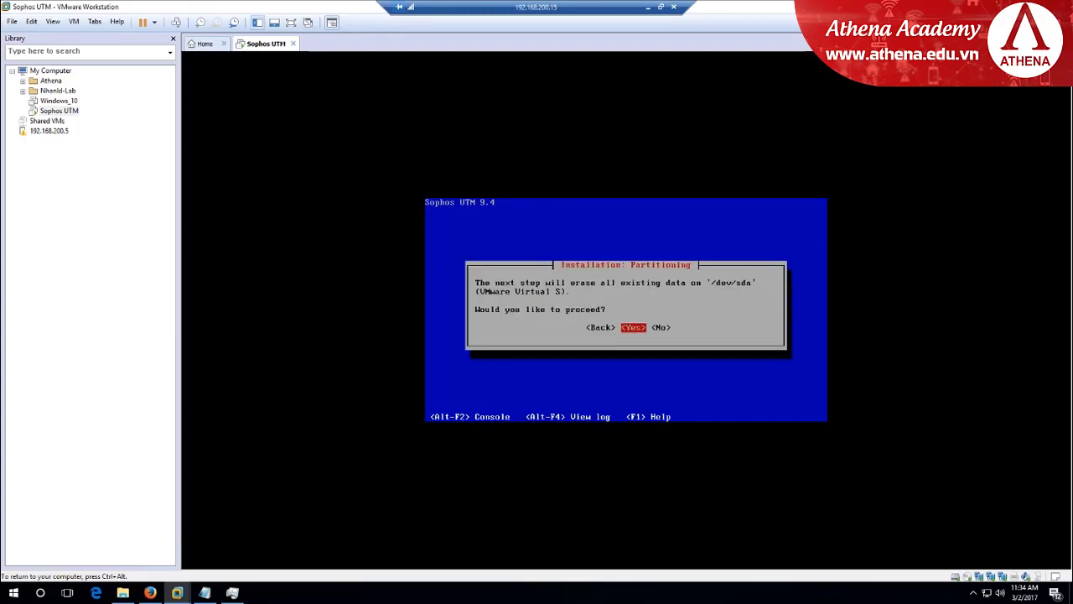
pyautogui.press('Return')
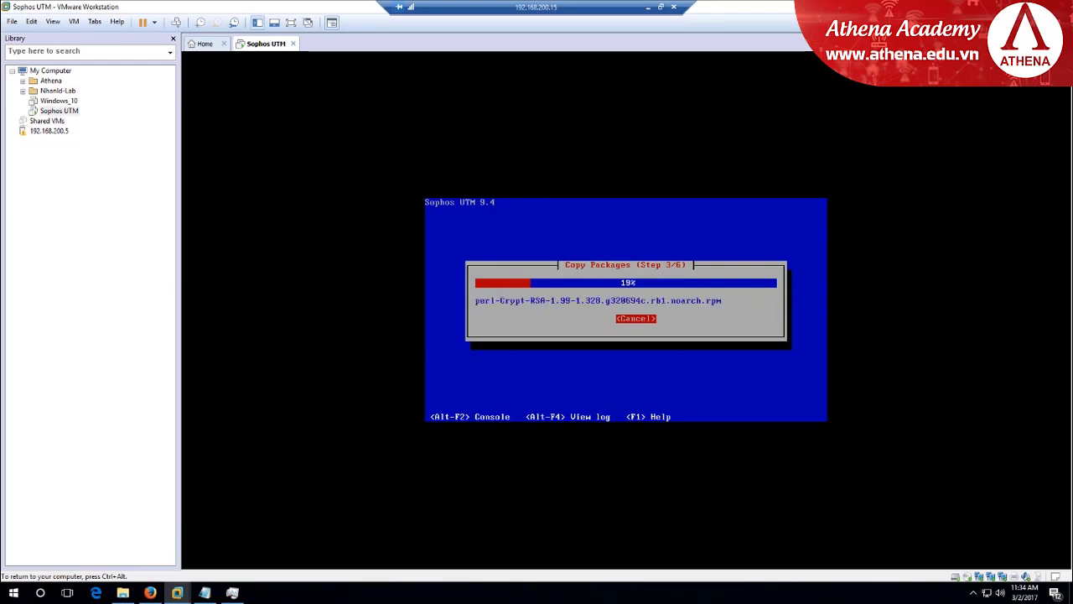
pyautogui.hotkey('ctrl', 'alt')
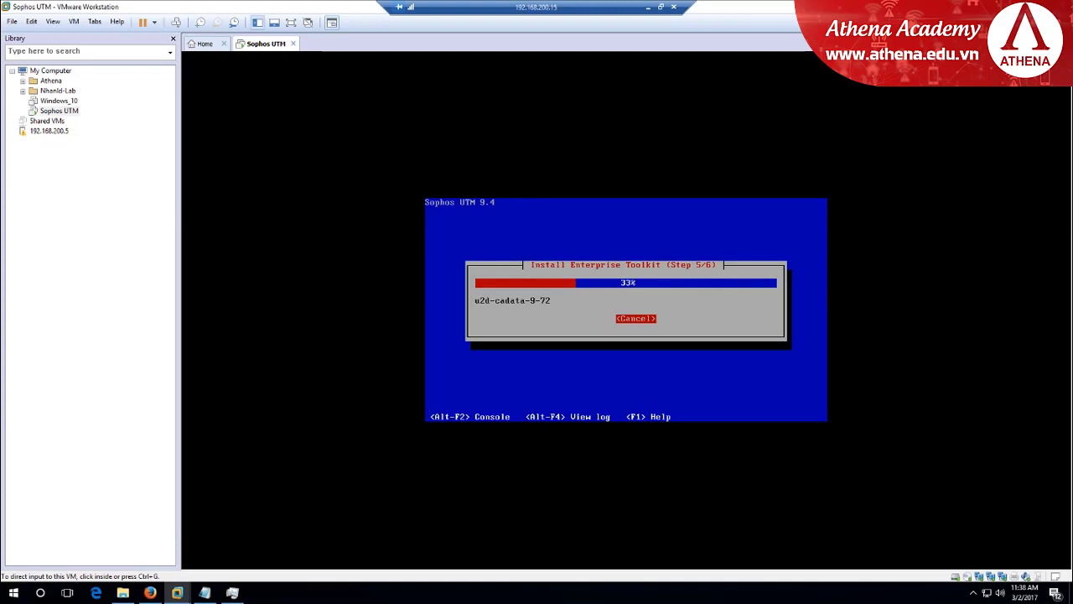
# Leave the remote session for the local desktop and pause the Camtasia recorder
pyautogui.click(648, 8)
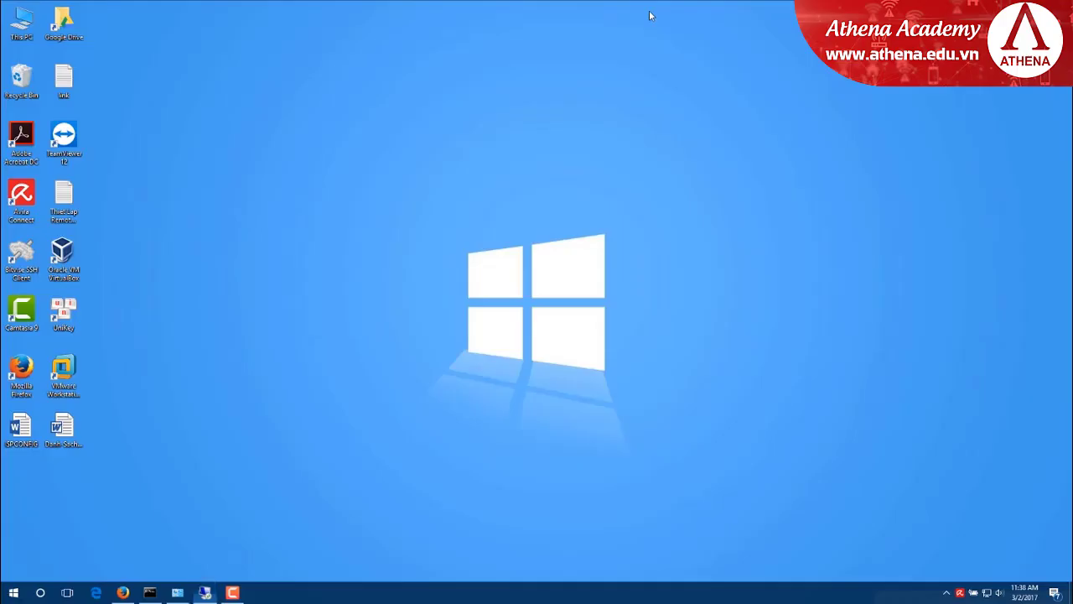
pyautogui.click(241, 592)
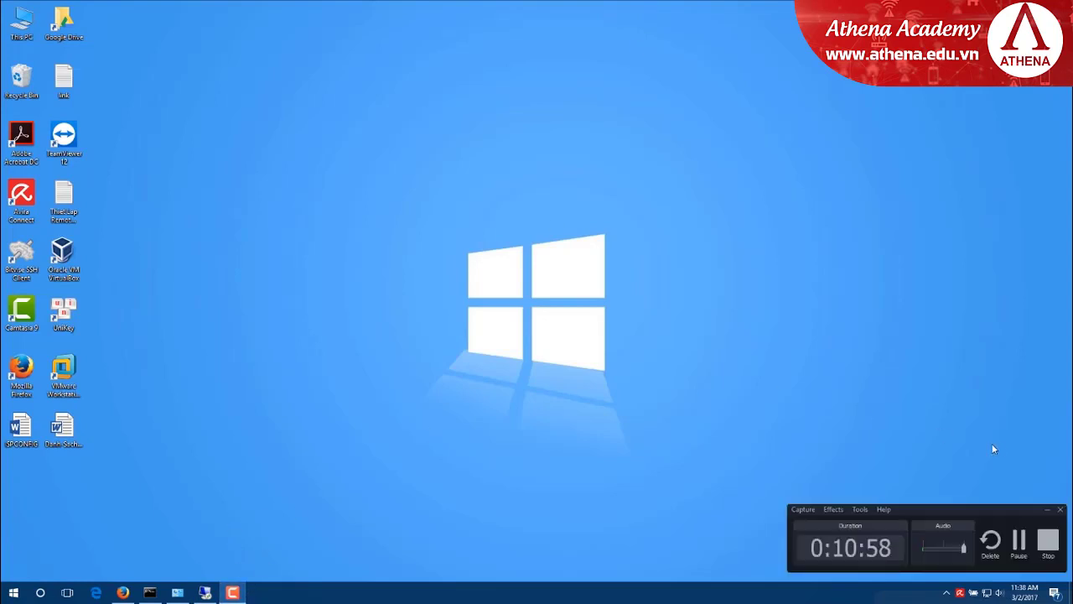
pyautogui.click(1019, 540)
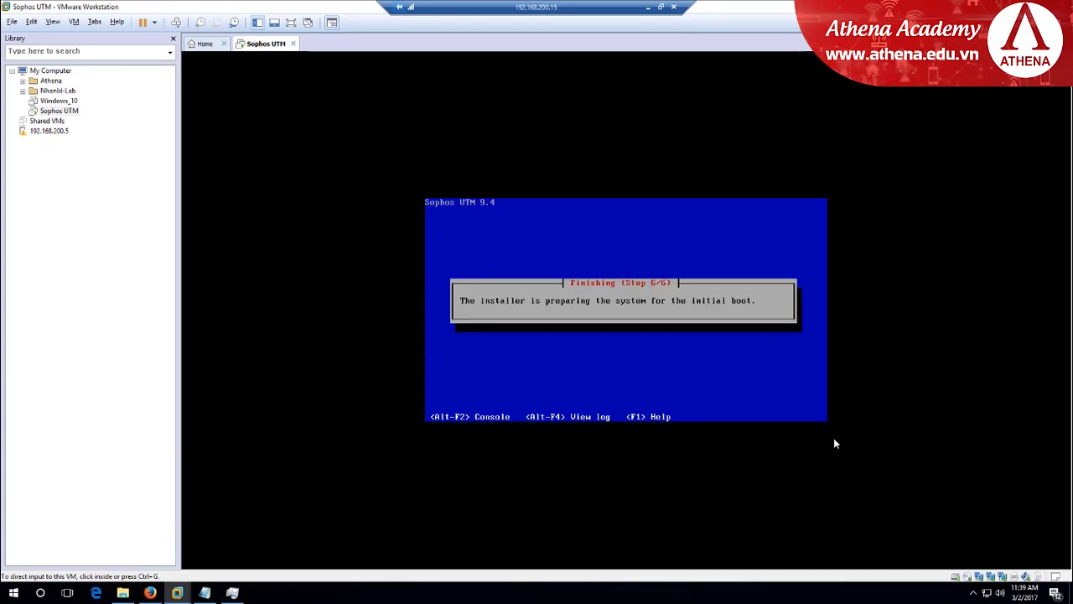
pyautogui.click(673, 361)
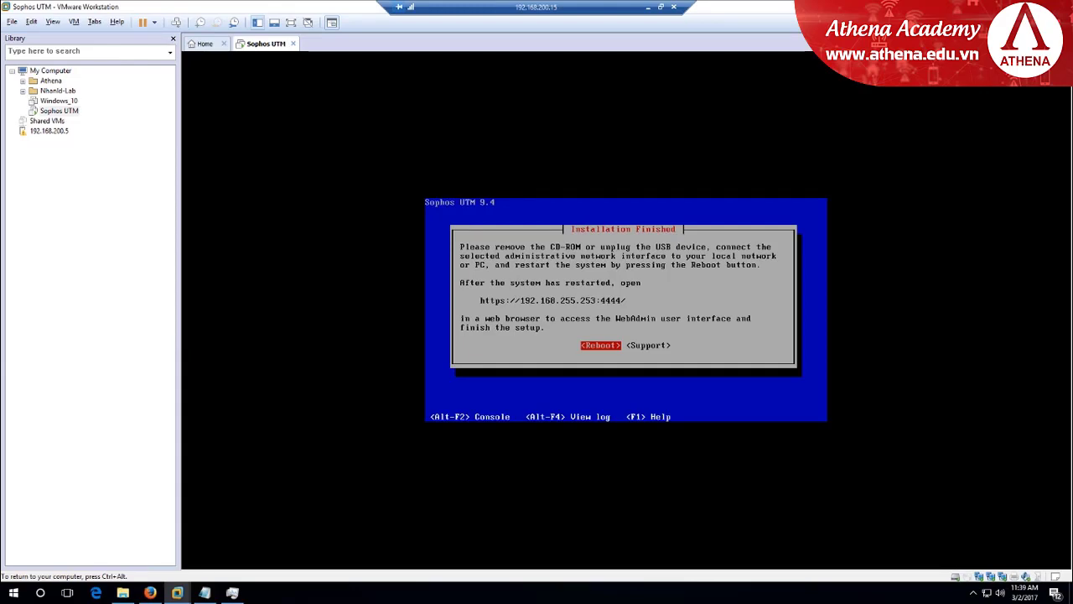
# Reboot the appliance, show detailed boot messages, and release input at the login prompt
pyautogui.press('Return')
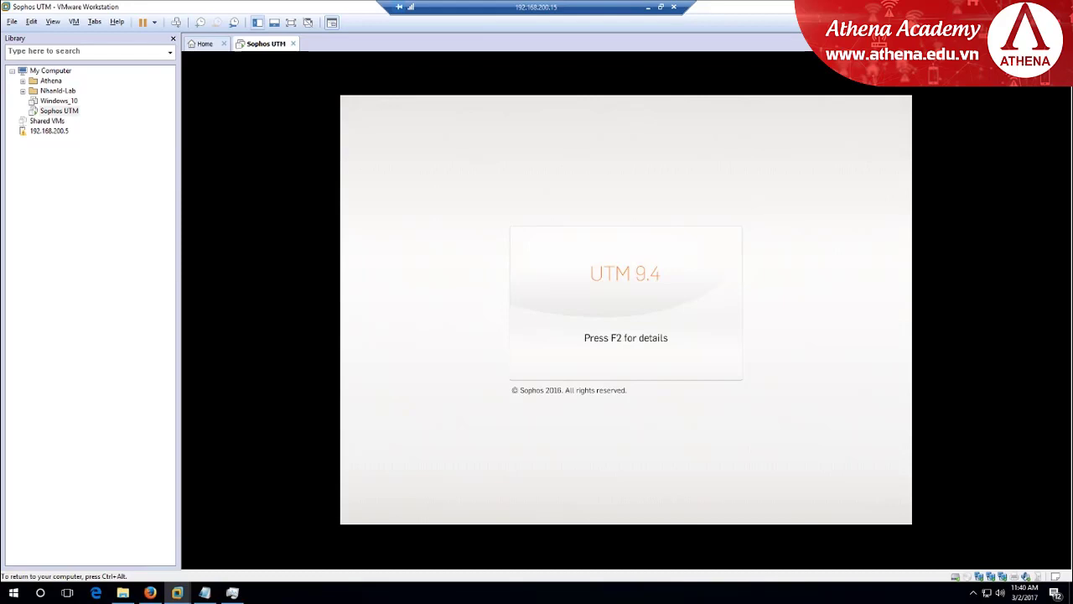
pyautogui.press('F2')
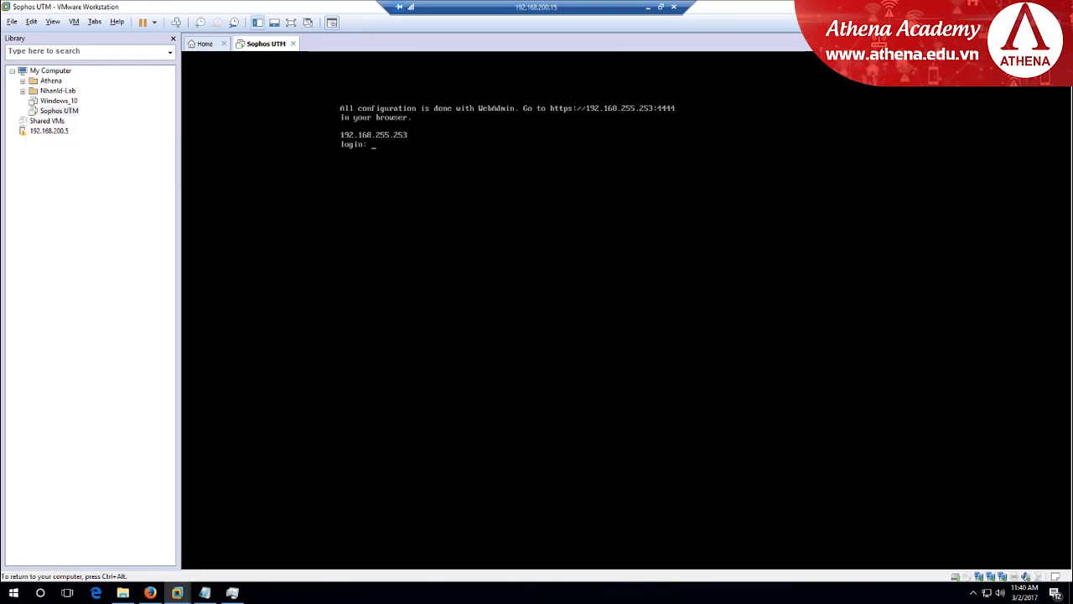
pyautogui.hotkey('ctrl', 'alt')
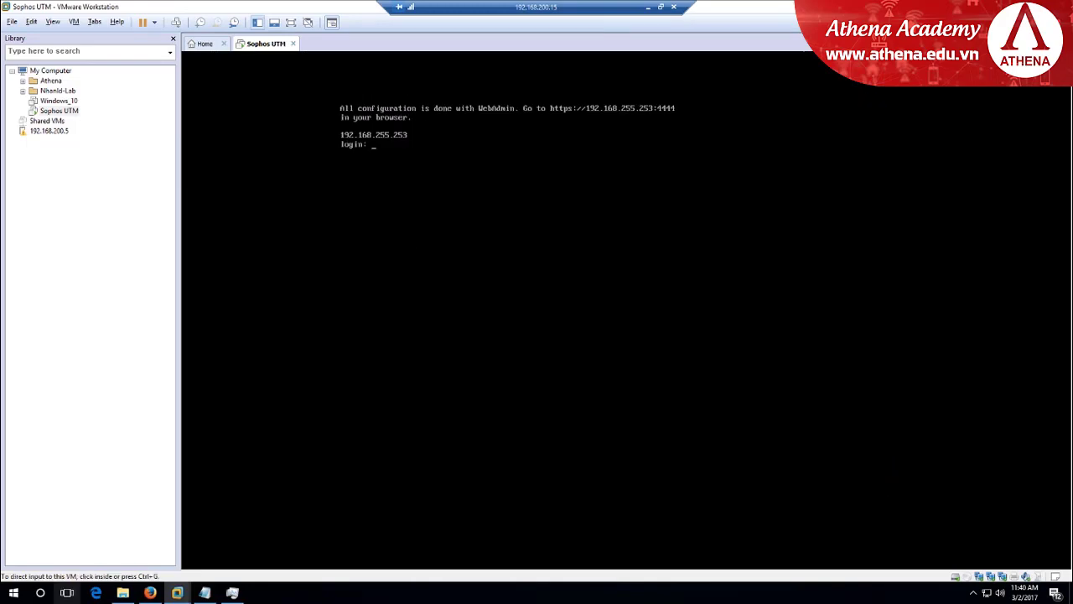
pyautogui.click(150, 592)
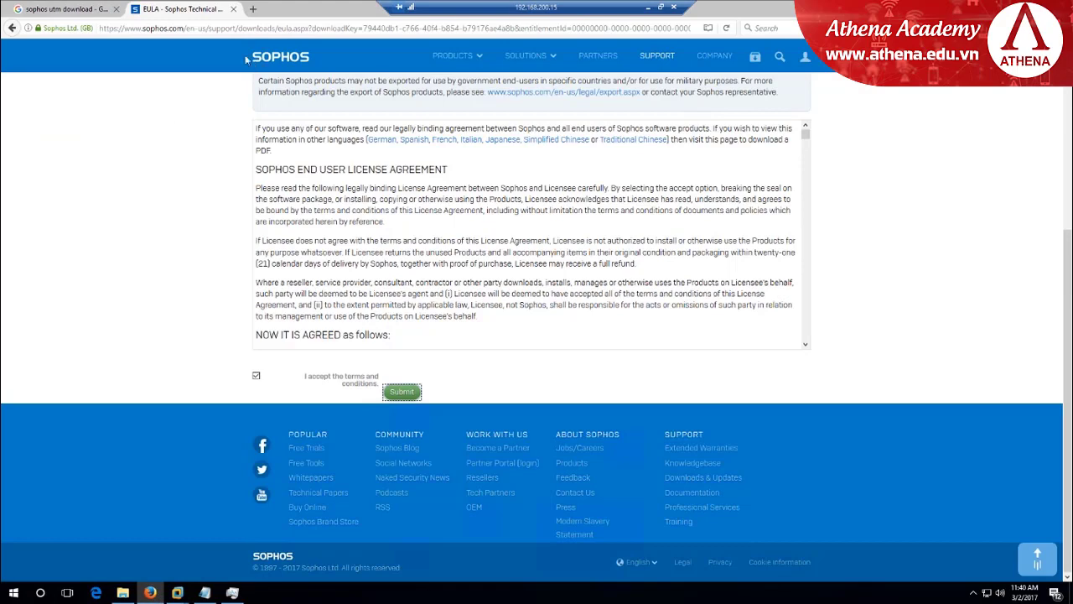
pyautogui.click(233, 10)
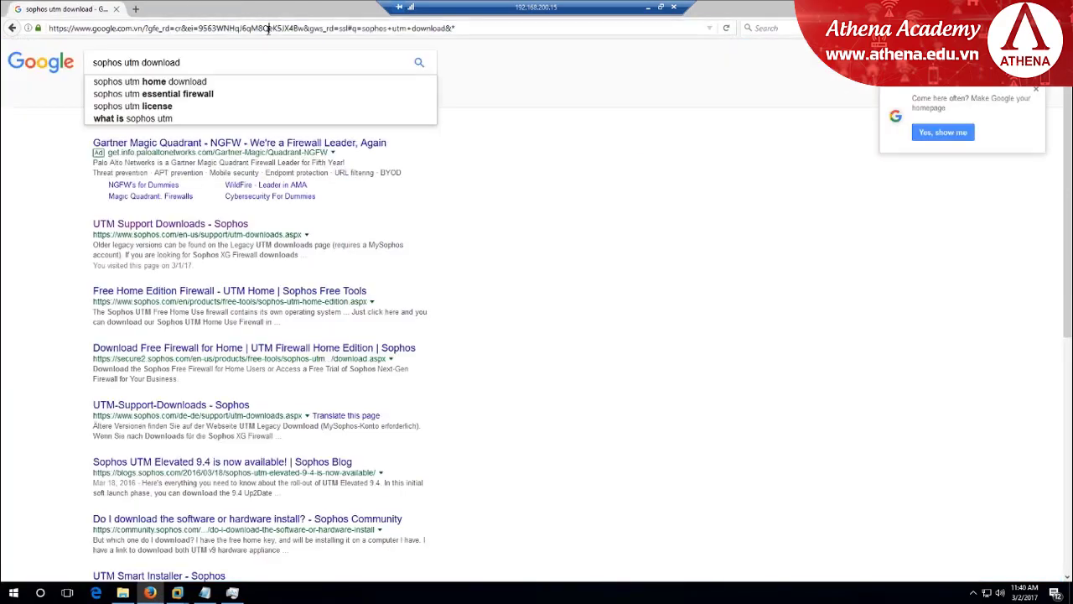
pyautogui.click(266, 28)
pyautogui.write('https:/')
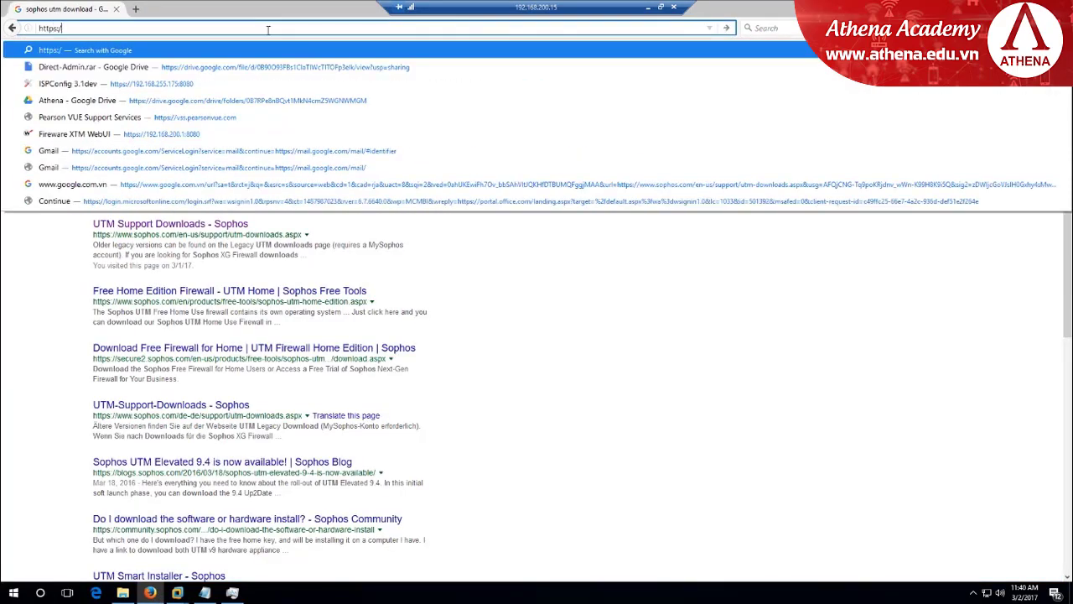
pyautogui.write('/192.168')
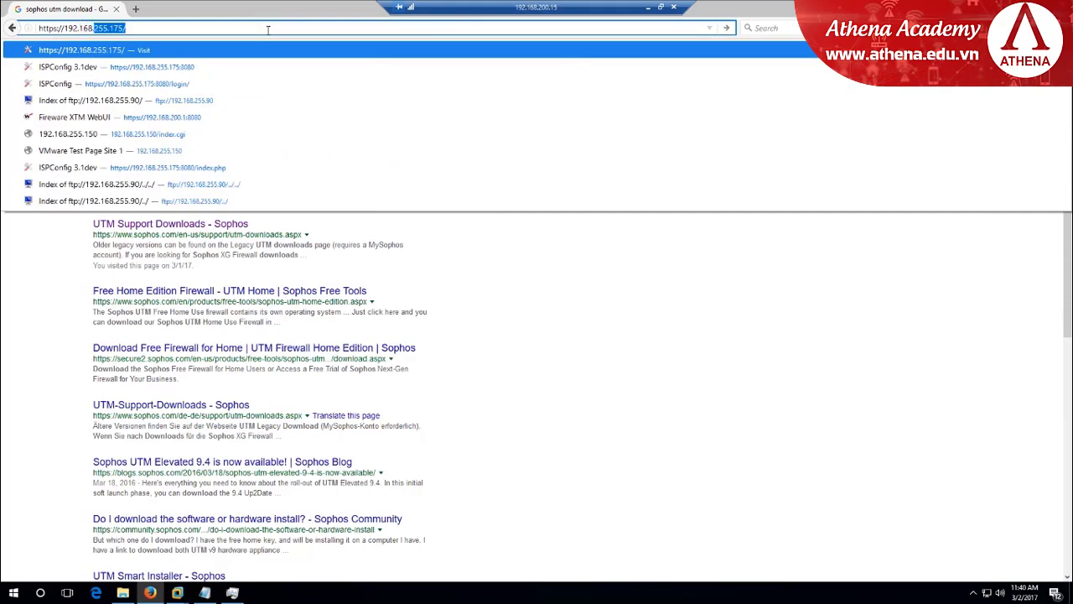
pyautogui.write('.255.2')
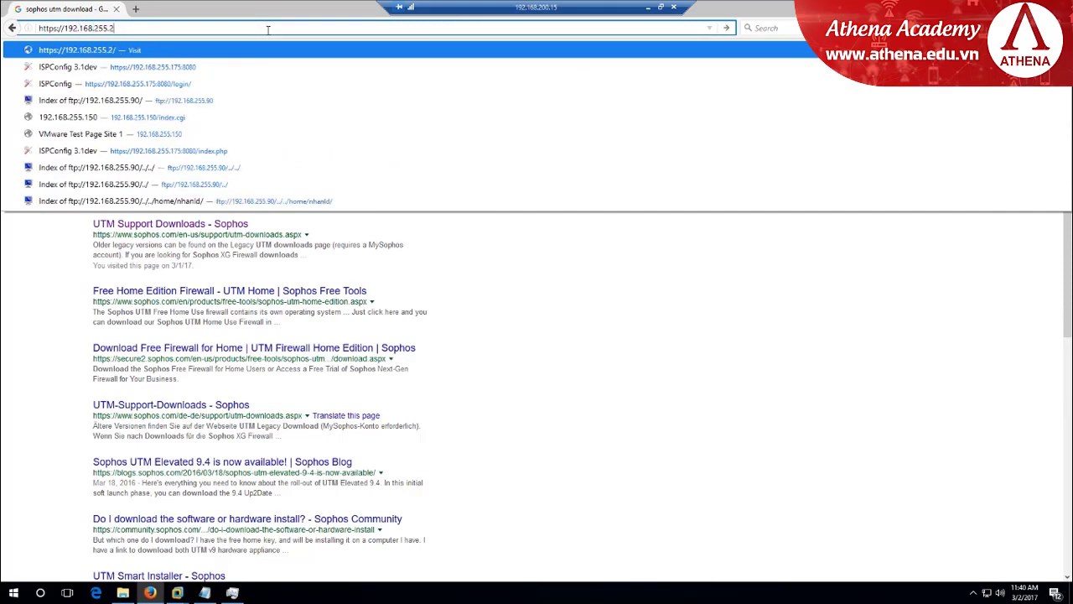
pyautogui.write('53:4444')
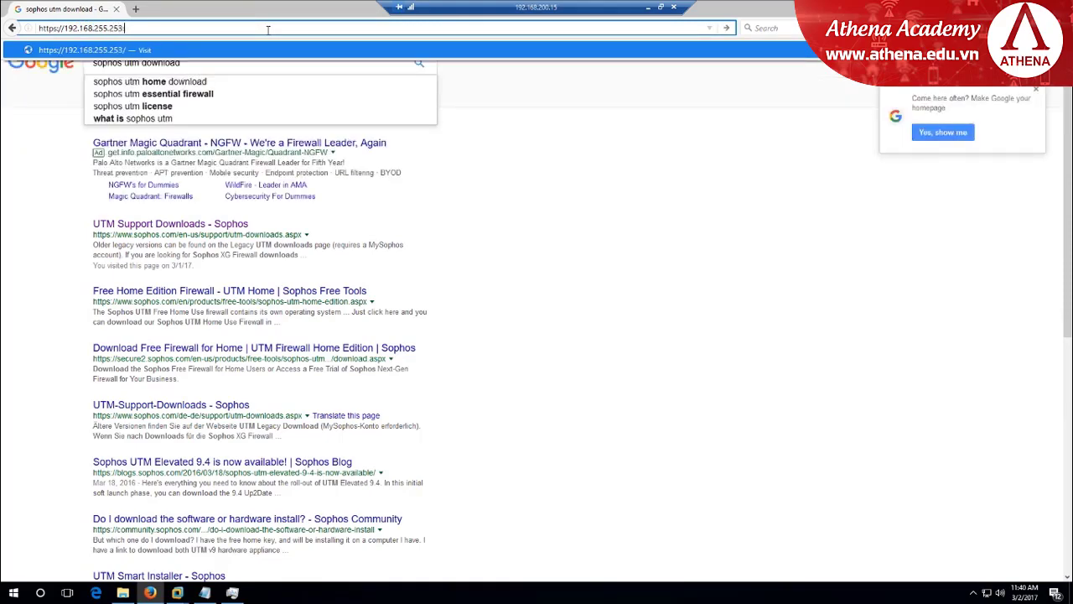
pyautogui.press('Return')
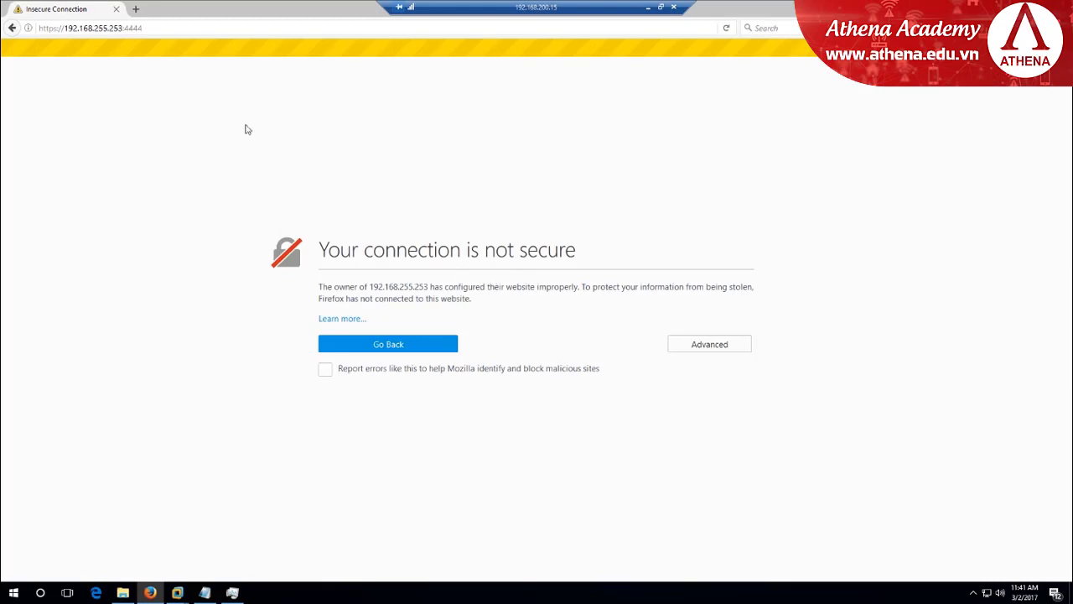
# Add a security exception trusting the UTM's certificate at 192.168.255.253:4444
pyautogui.click(717, 349)
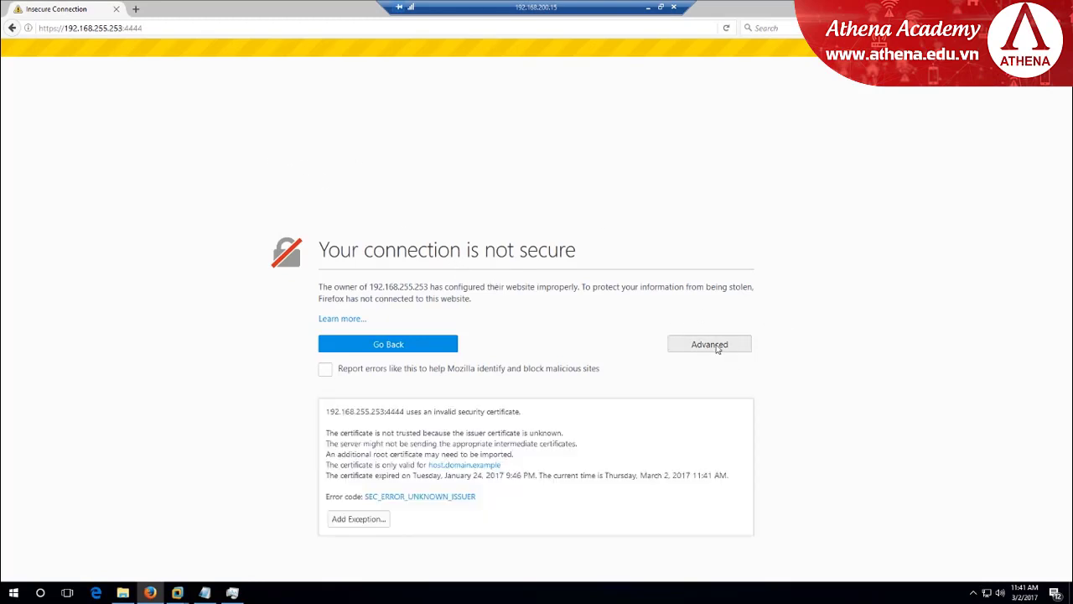
pyautogui.click(362, 520)
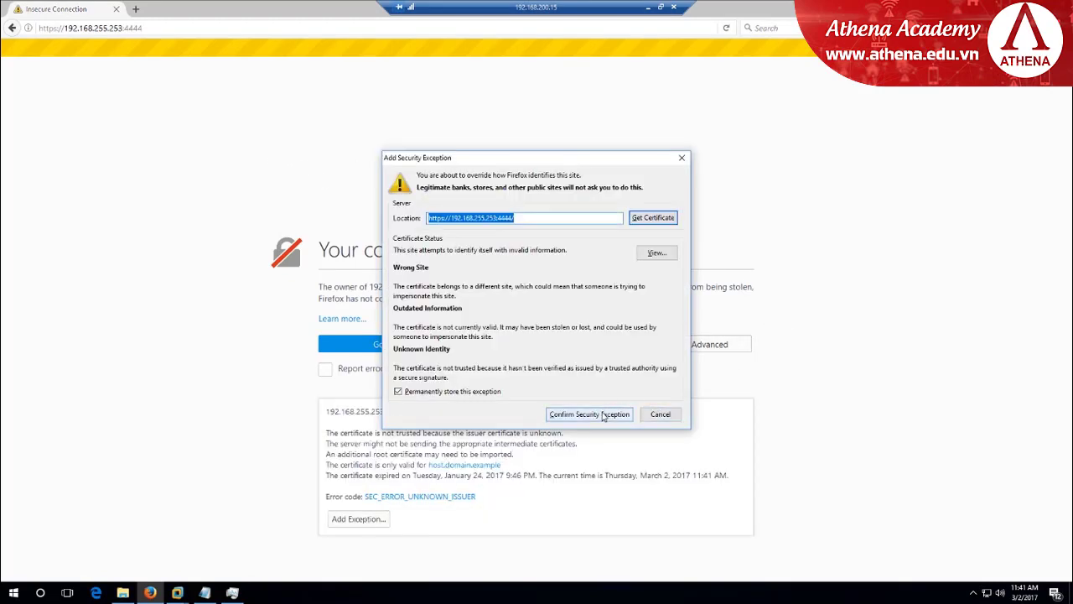
pyautogui.click(601, 413)
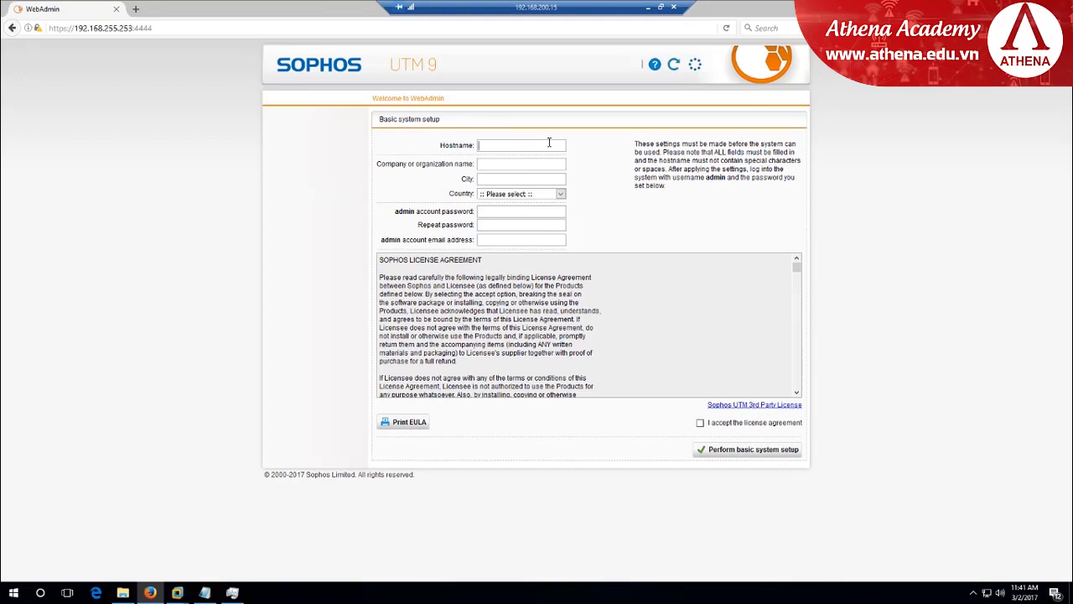
# Enter hostname fw.athena.lab, company Athena, city HCM and country Vietnam
pyautogui.write('fw.')
pyautogui.write('athena')
pyautogui.write('.lab')
pyautogui.write('Athena')
pyautogui.write('HCM')
pyautogui.click(559, 195)
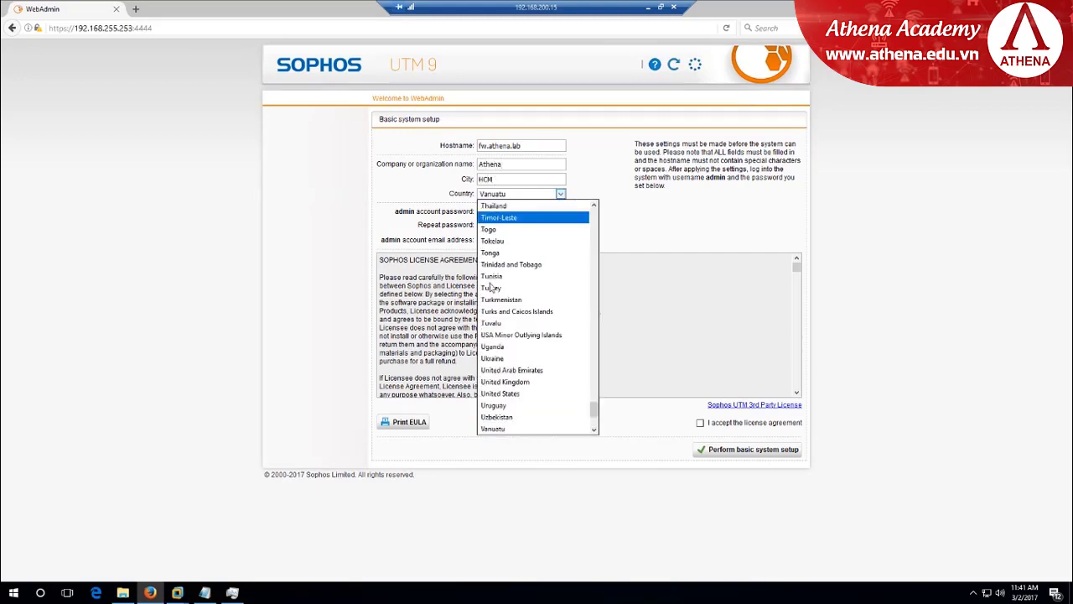
pyautogui.scroll(-4, 503, 352)
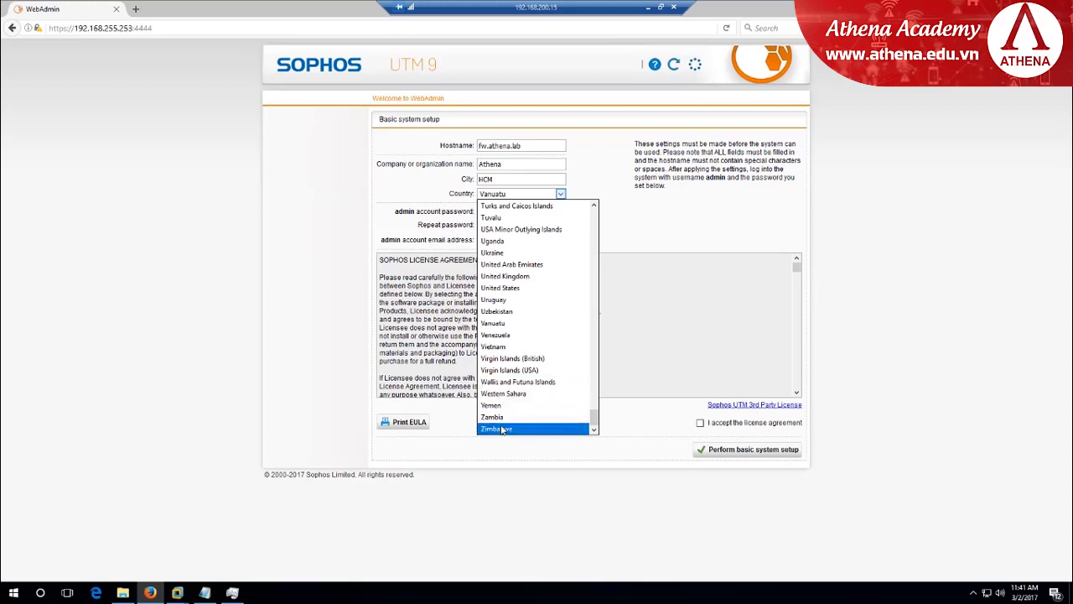
pyautogui.click(502, 346)
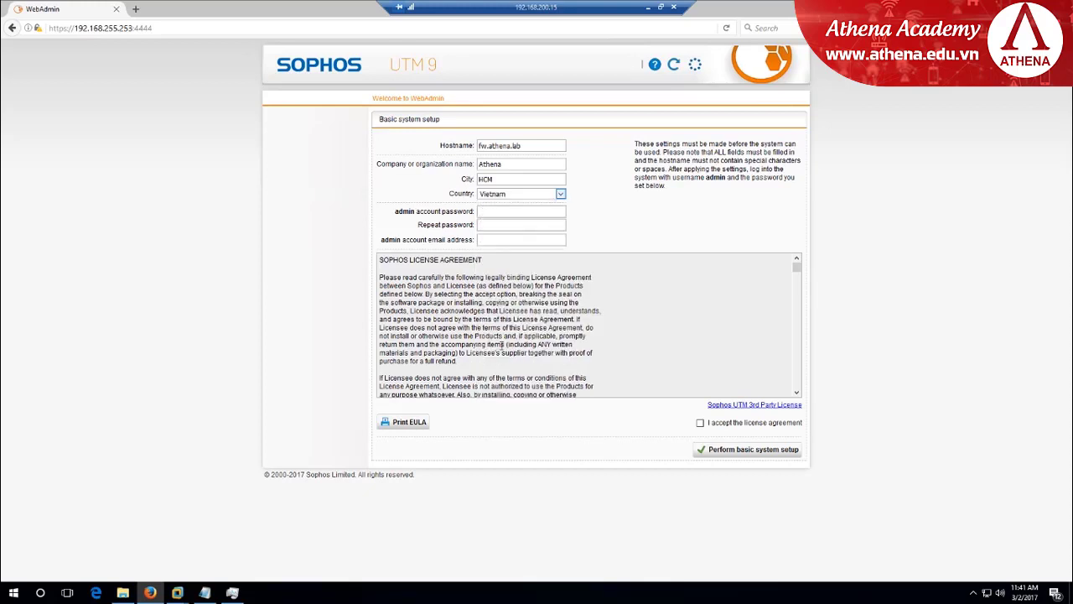
# Enter the admin password twice and the admin e-mail, accept the license, and submit
pyautogui.click(504, 213)
pyautogui.write('•••••••••')
pyautogui.press('Tab')
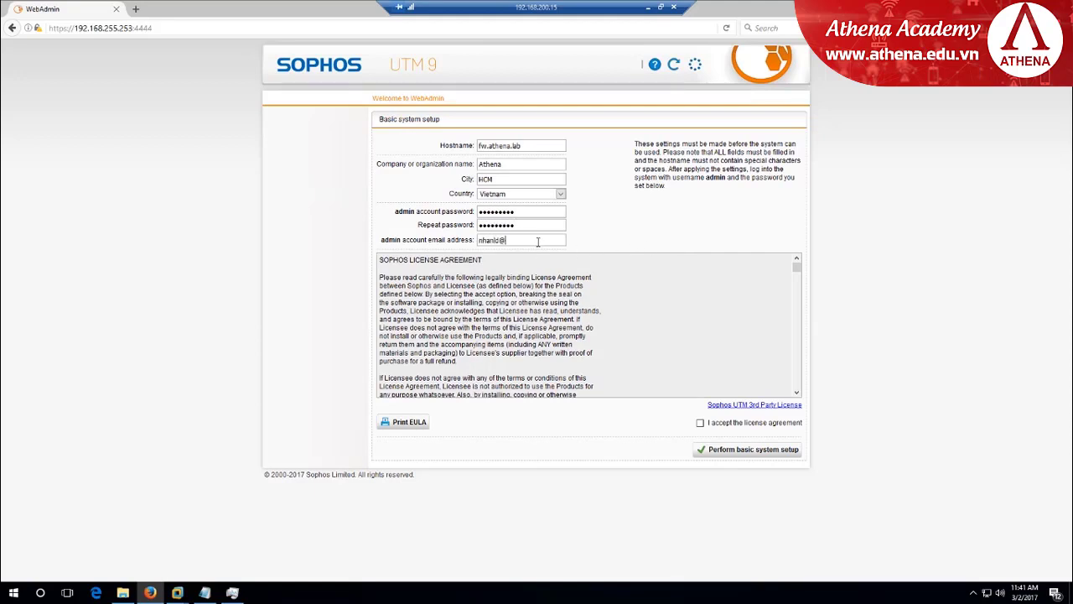
pyautogui.click(701, 422)
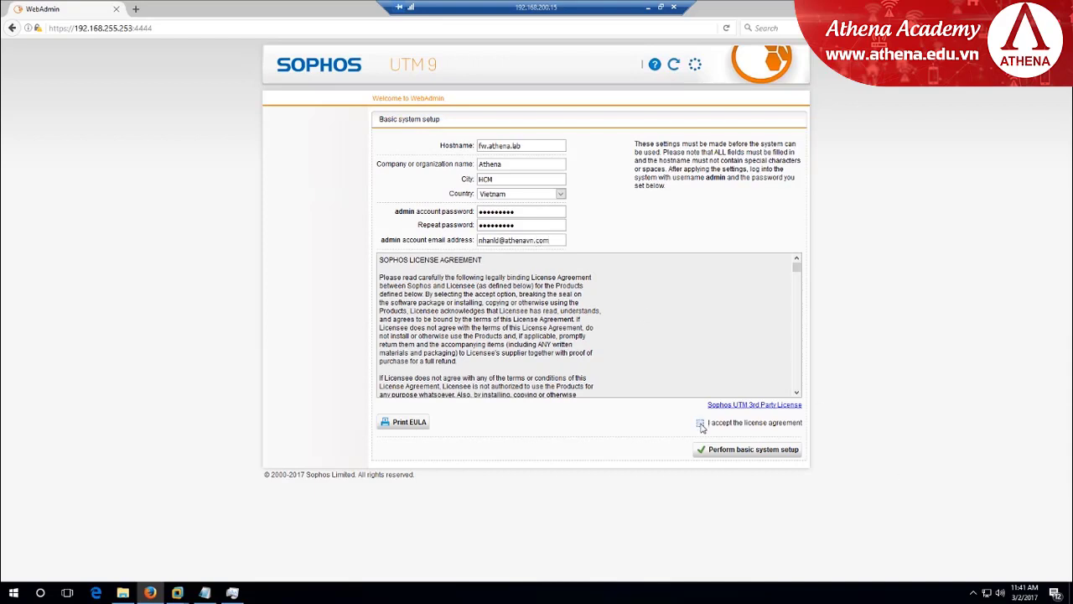
pyautogui.click(736, 453)
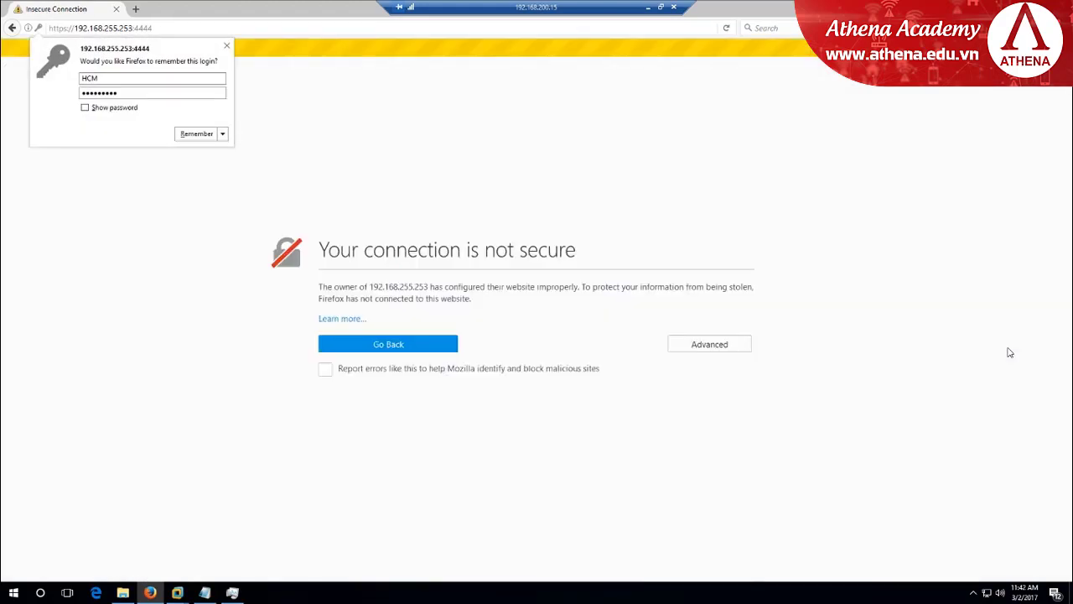
# Dismiss the save-login offer and trust the UTM's new certificate
pyautogui.click(227, 46)
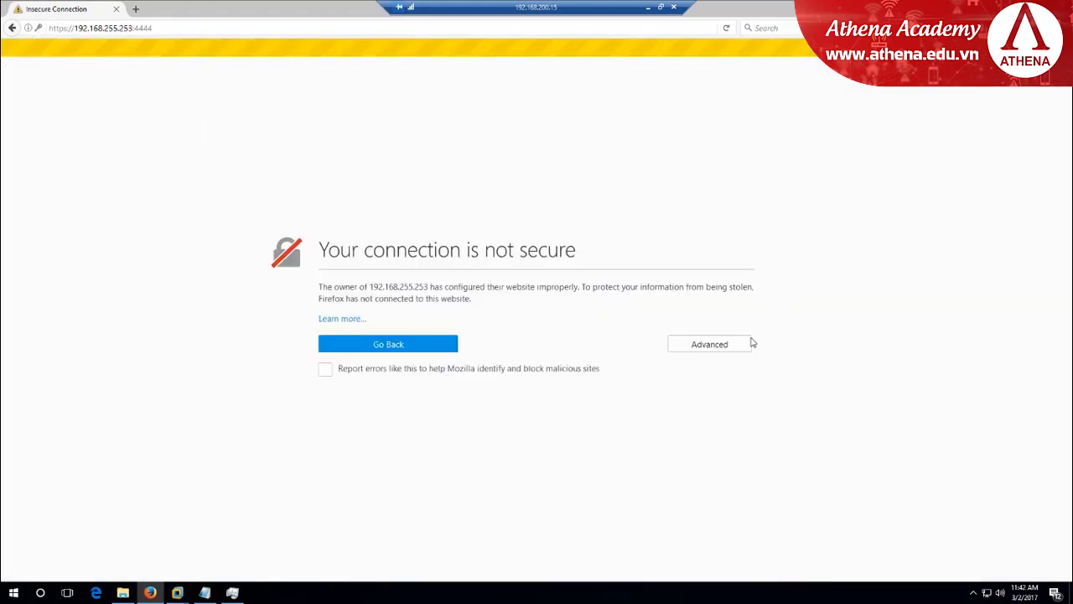
pyautogui.click(752, 343)
pyautogui.click(382, 488)
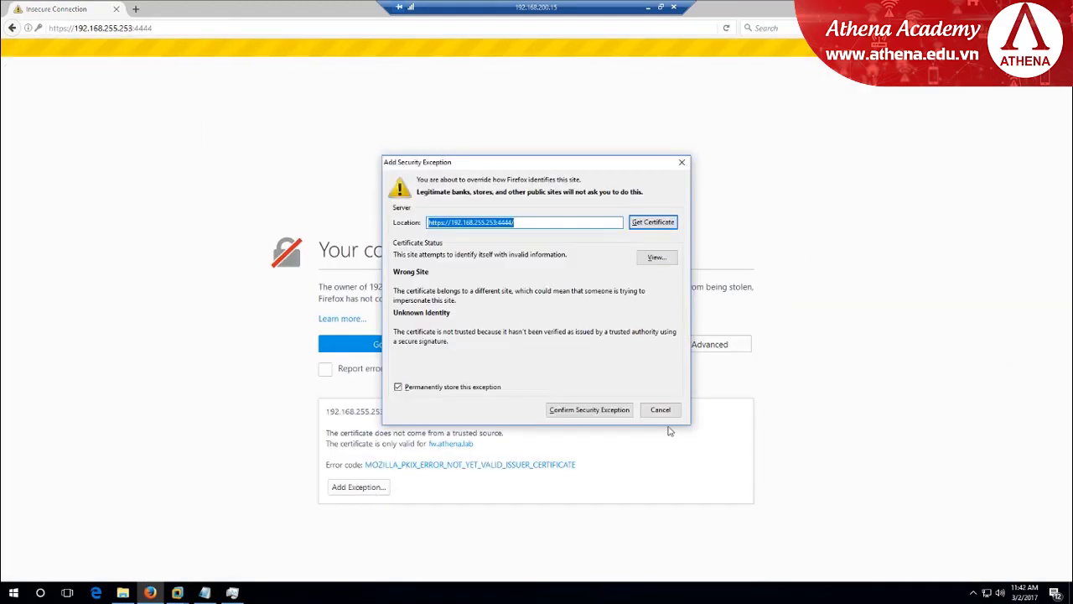
pyautogui.click(608, 410)
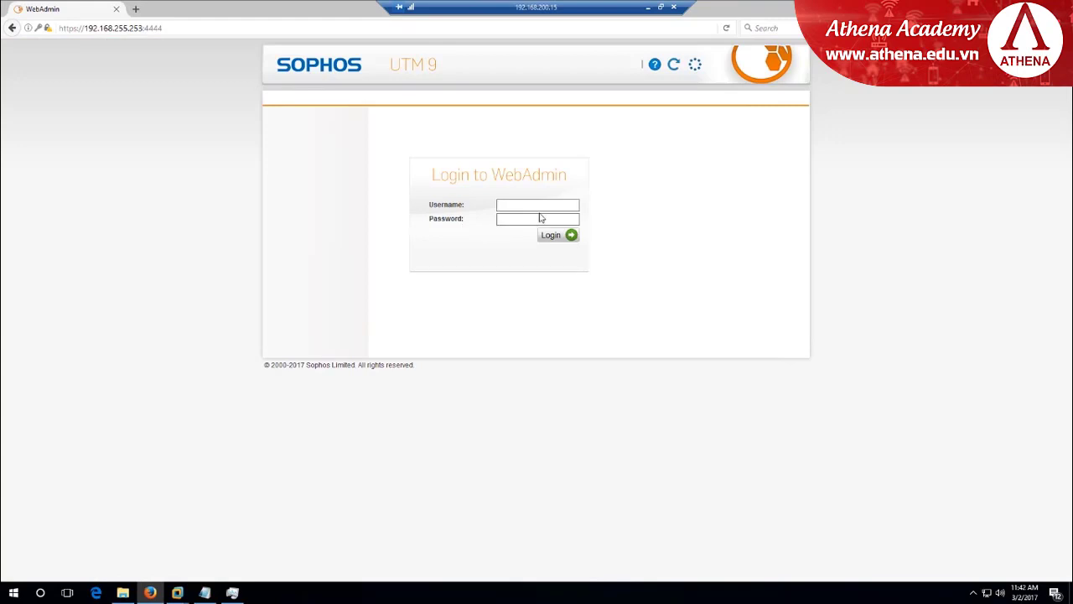
# Sign in to WebAdmin as admin with the administrator password
pyautogui.write('admin')
pyautogui.press('Tab')
pyautogui.write('•••••••••')
pyautogui.click(549, 238)
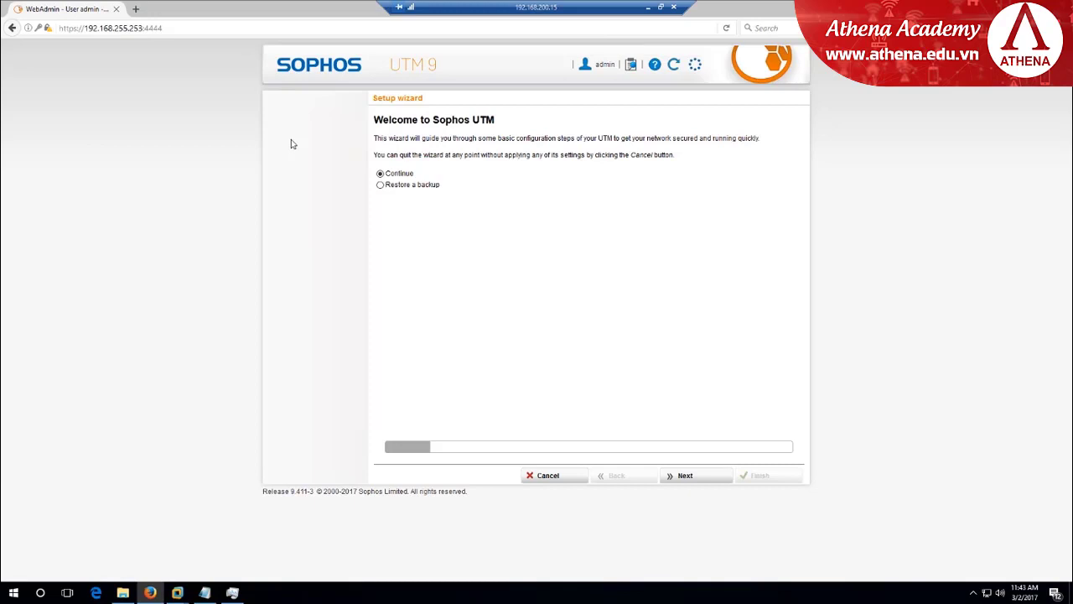
# Minimize the remote desktop bar and log back into WebAdmin as admin
pyautogui.click(648, 8)
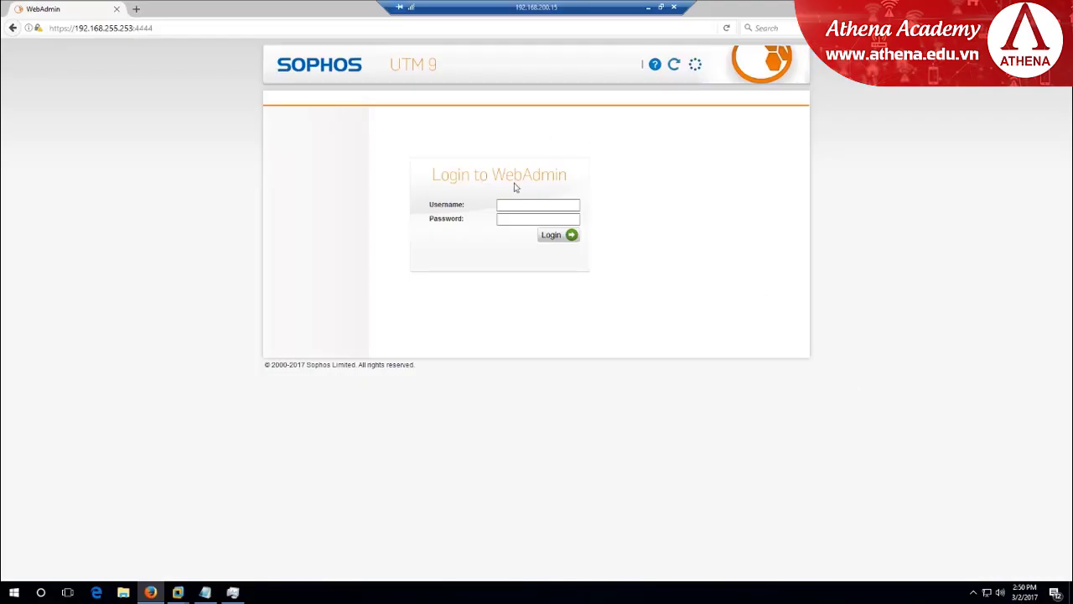
pyautogui.click(529, 205)
pyautogui.click(220, 32)
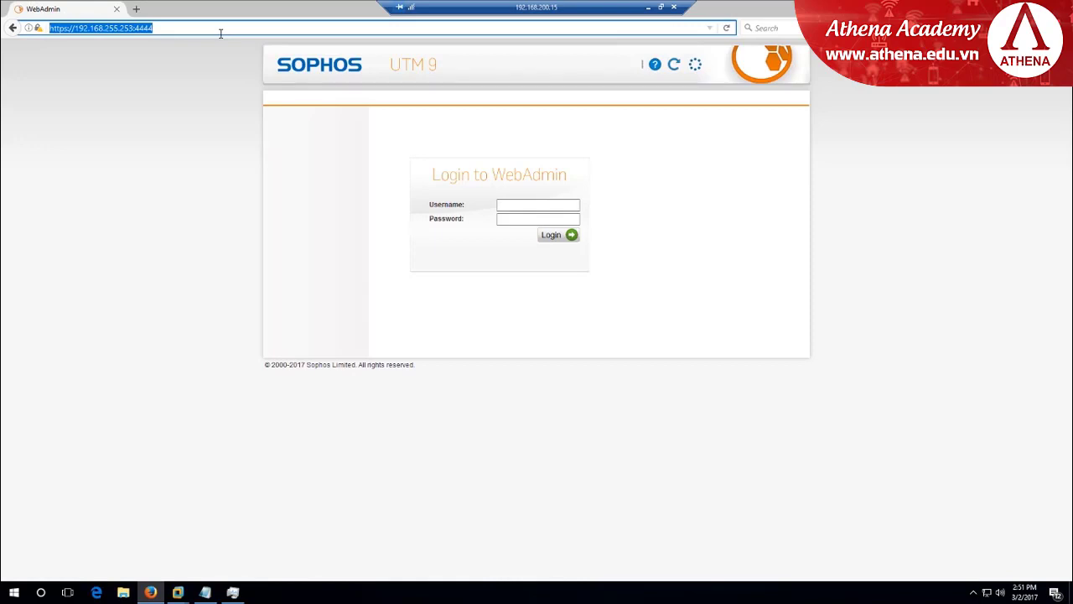
pyautogui.click(545, 205)
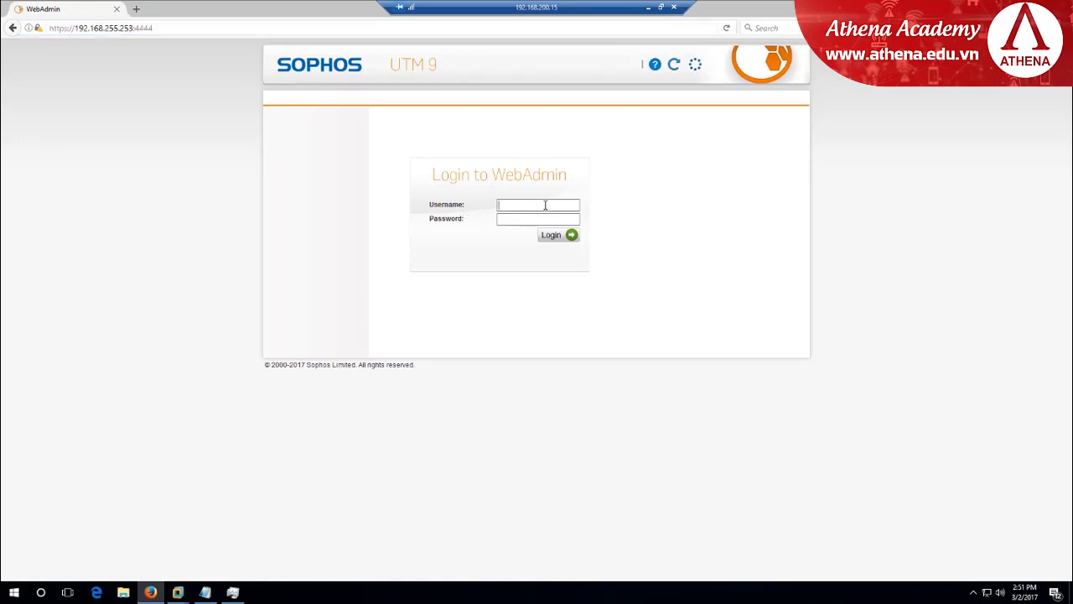
pyautogui.write('admin')
pyautogui.press('Tab')
pyautogui.write('•••••••••')
pyautogui.press('Return')
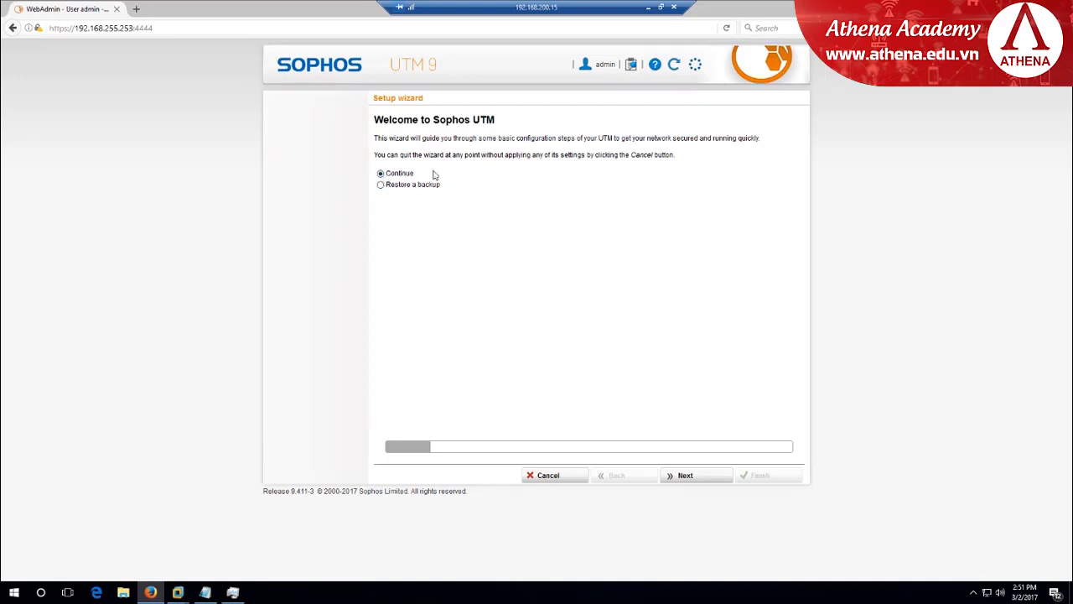
# Run the WebAdmin wizard as a fresh setup, skipping the license, through LAN settings to the uplink page
pyautogui.click(384, 186)
pyautogui.click(381, 173)
pyautogui.click(693, 482)
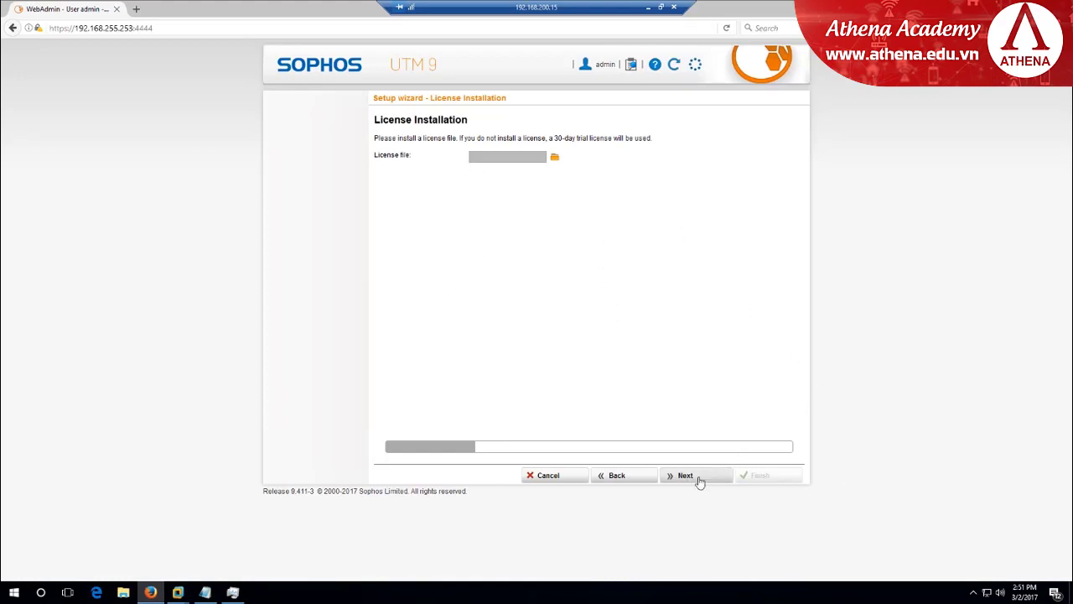
pyautogui.click(699, 480)
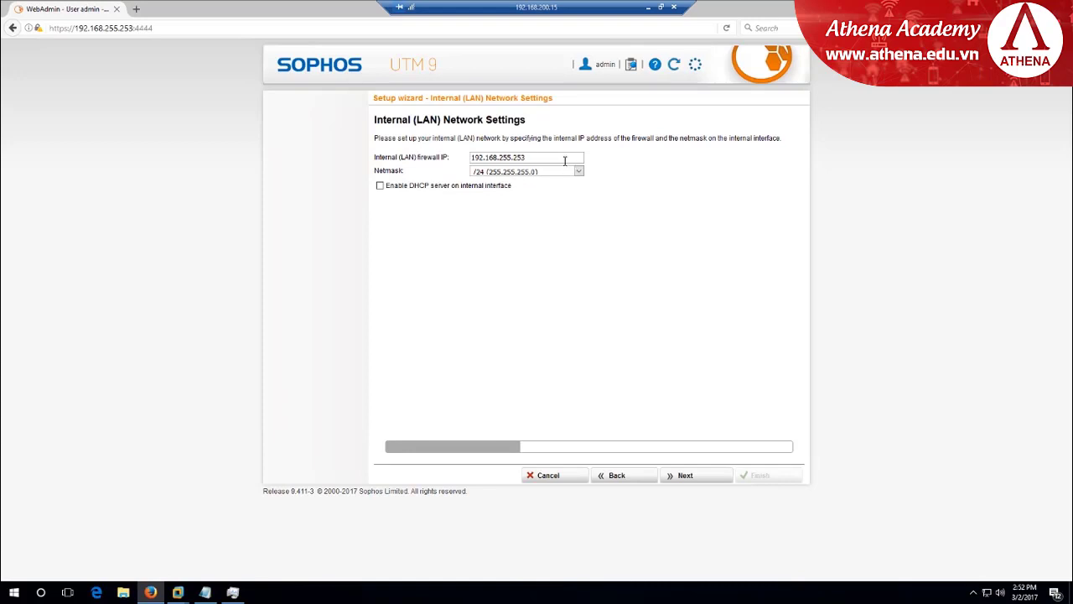
pyautogui.moveTo(540, 156); pyautogui.dragTo(426, 168)
pyautogui.click(706, 481)
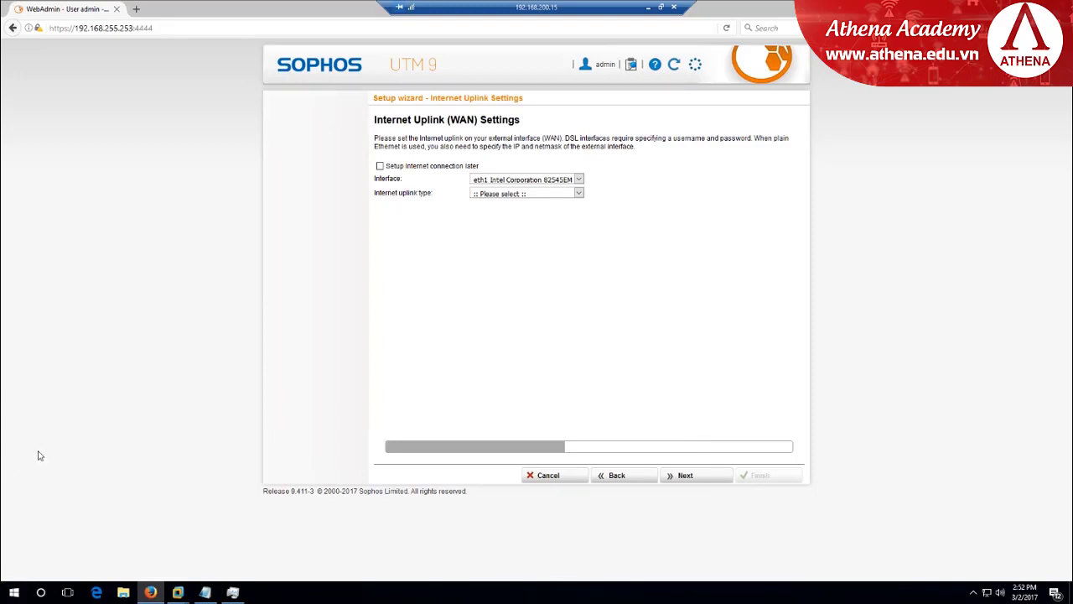
# Bring VMware Workstation forward and show the Sophos UTM virtual machine's console
pyautogui.moveTo(178, 592)
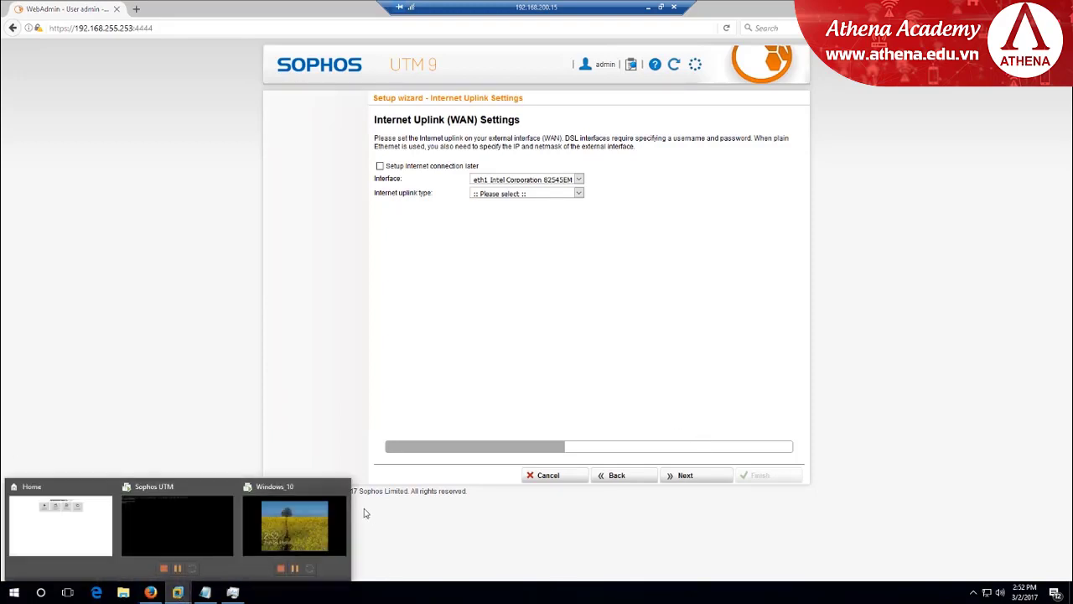
pyautogui.click(118, 514)
pyautogui.click(268, 44)
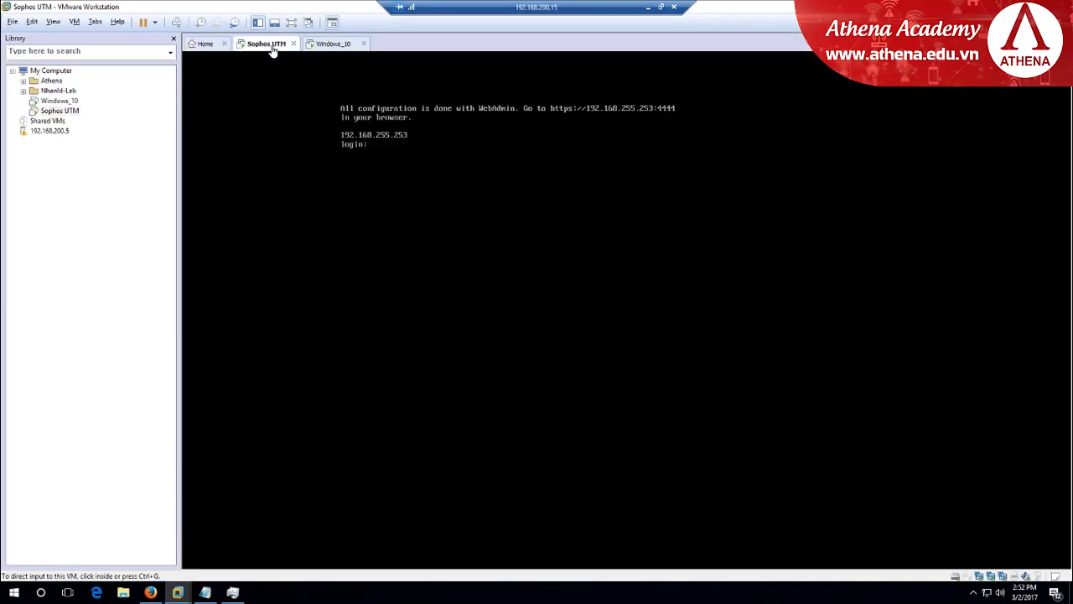
# In Sophos UTM's Virtual Machine Settings, change Network Adapter 2 from NAT to LAN segment
pyautogui.rightClick(281, 48)
pyautogui.click(328, 197)
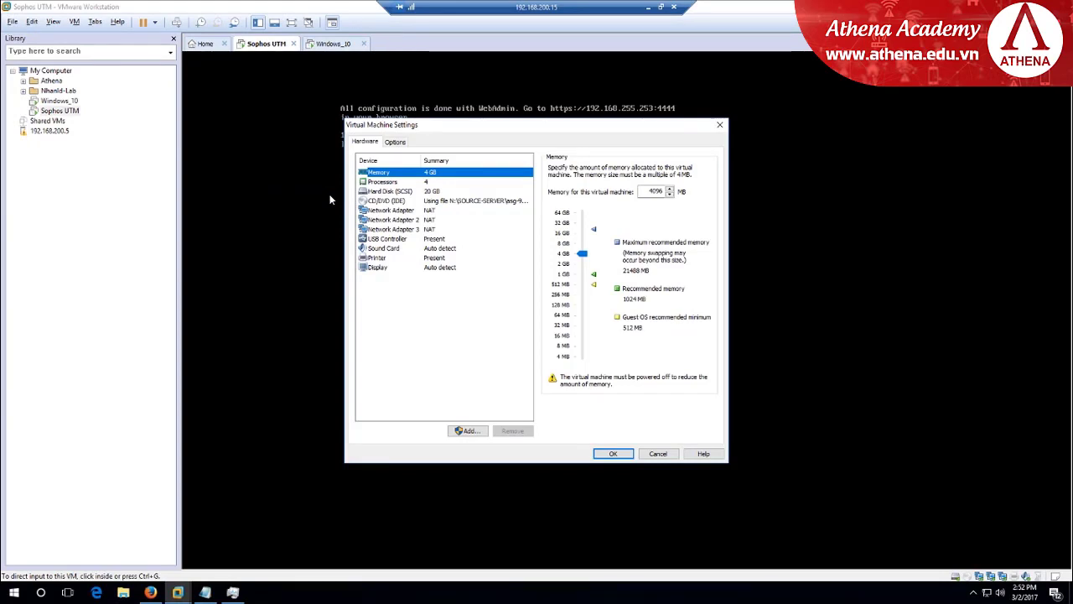
pyautogui.click(424, 210)
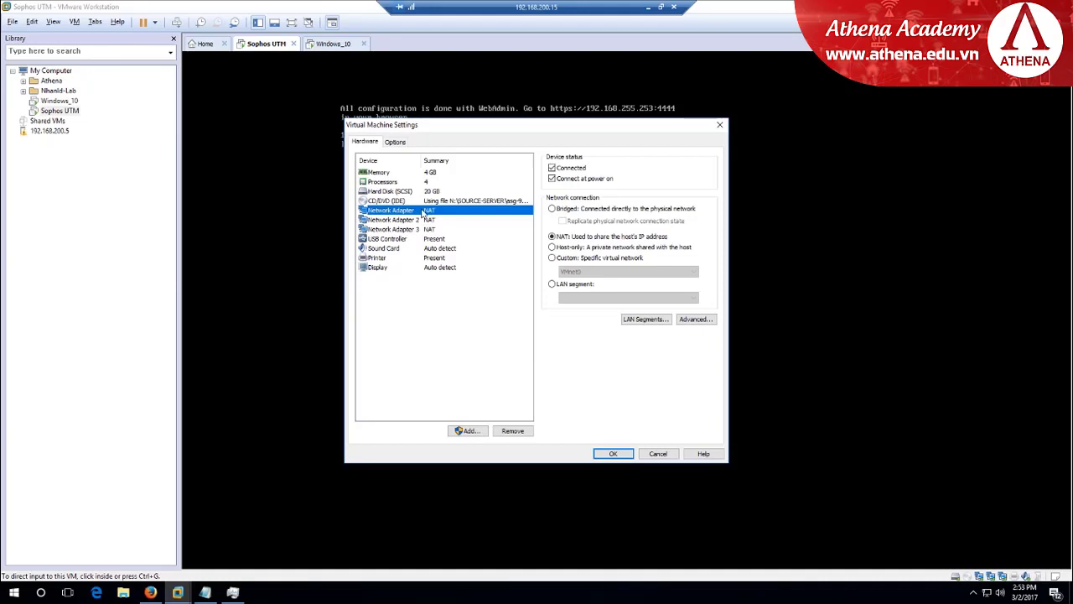
pyautogui.moveTo(582, 129); pyautogui.dragTo(608, 159)
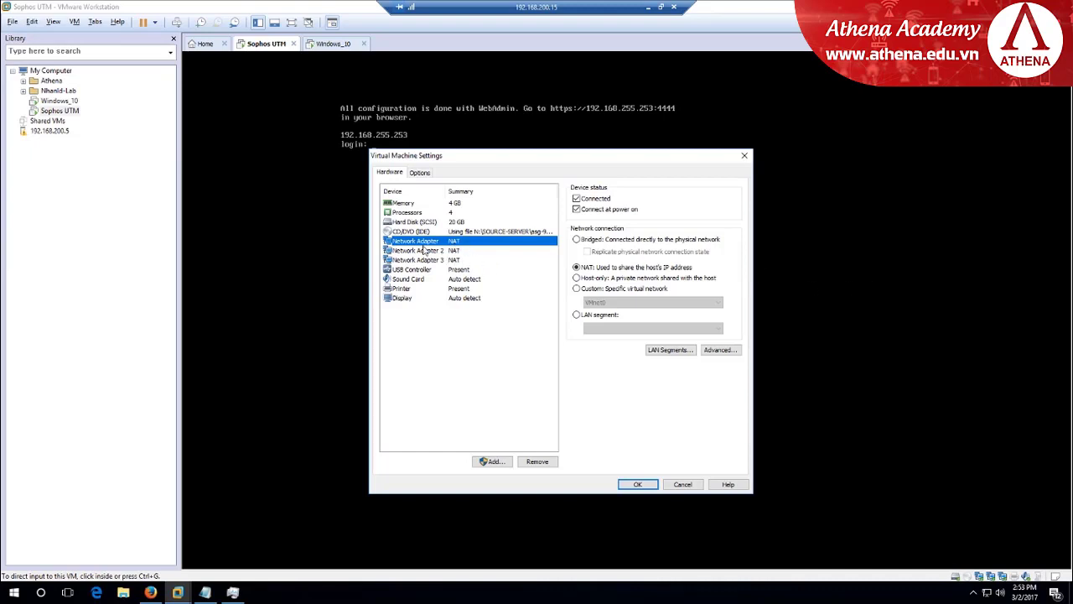
pyautogui.click(451, 251)
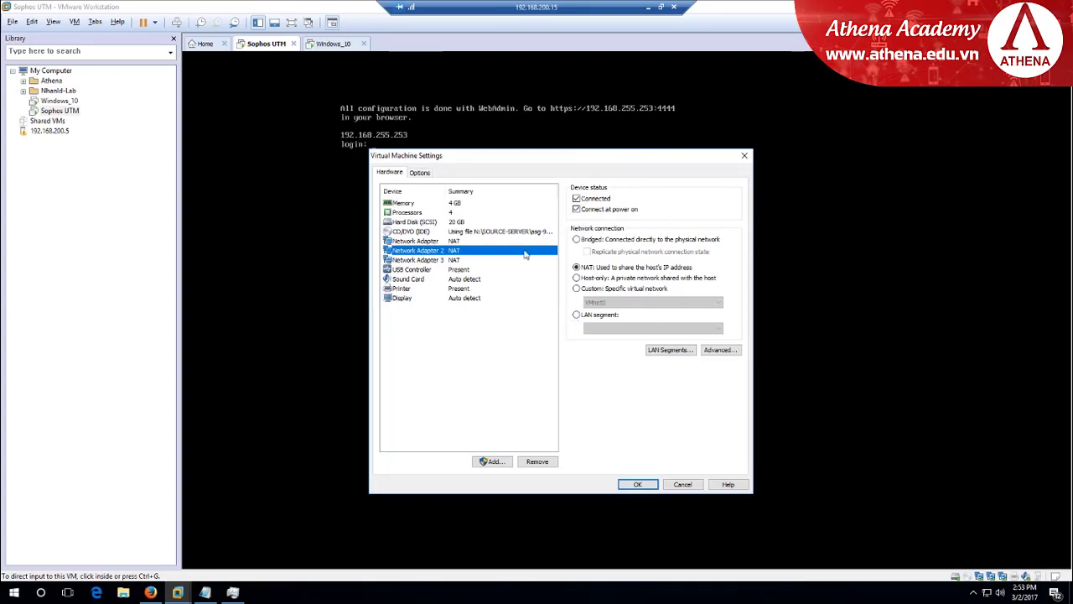
pyautogui.moveTo(504, 159); pyautogui.dragTo(475, 167)
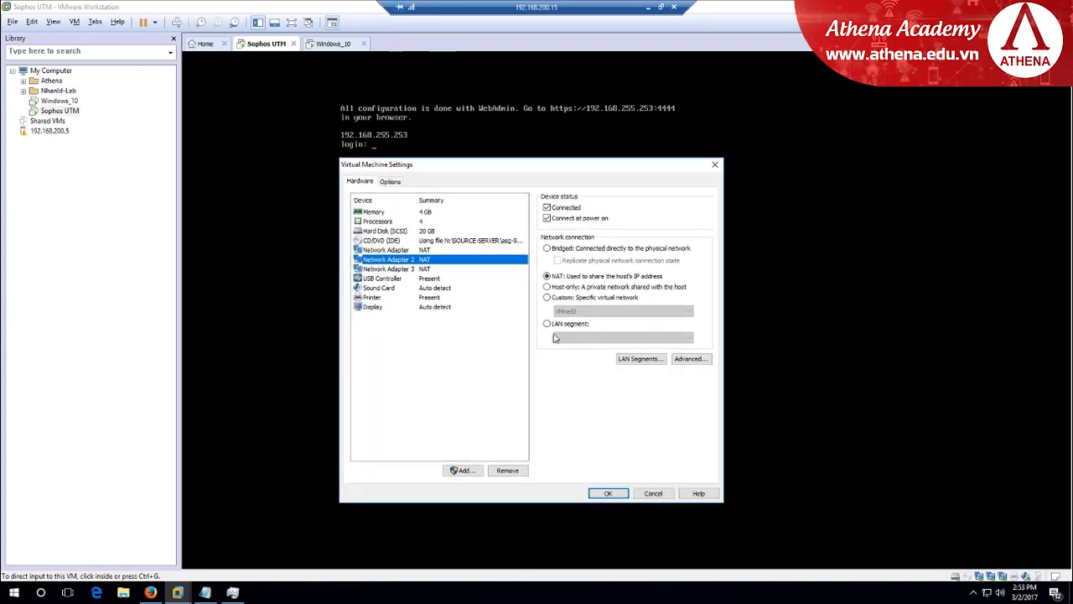
pyautogui.click(549, 327)
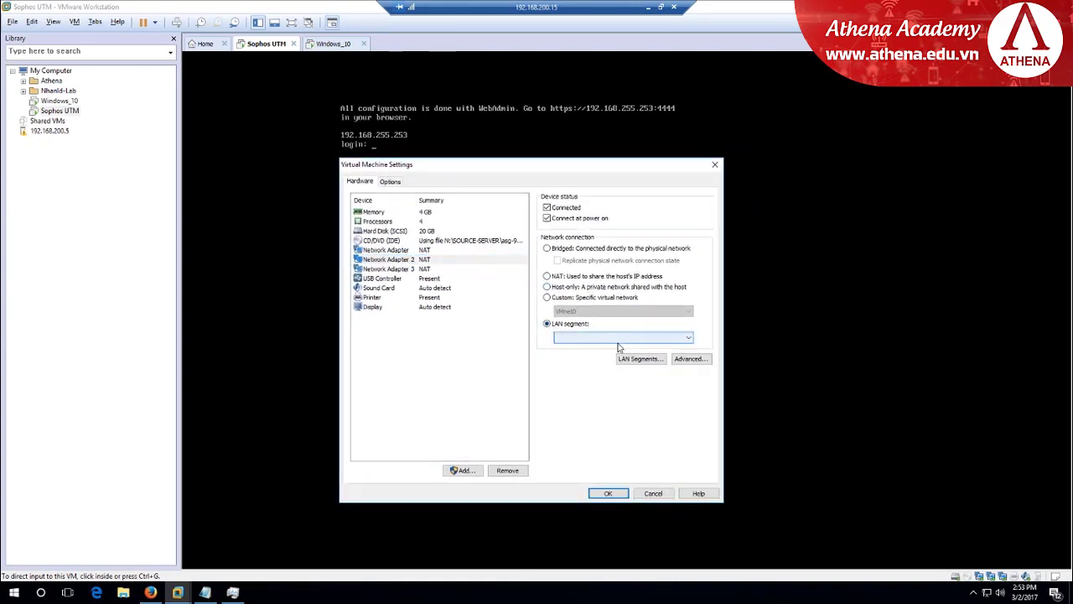
# Add a new global LAN segment named DMZ
pyautogui.click(621, 339)
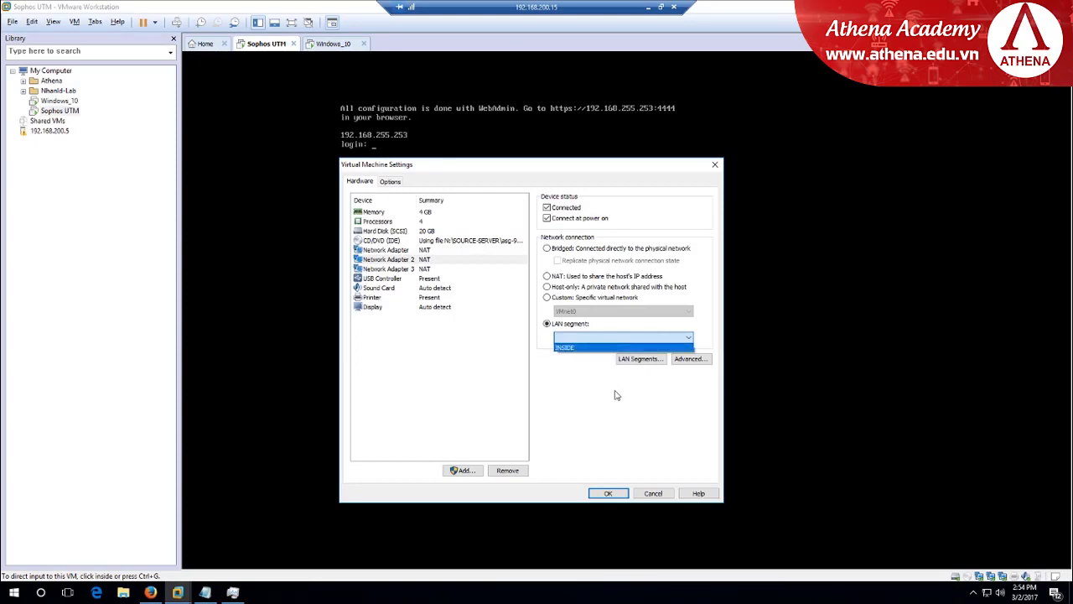
pyautogui.click(622, 346)
pyautogui.click(655, 361)
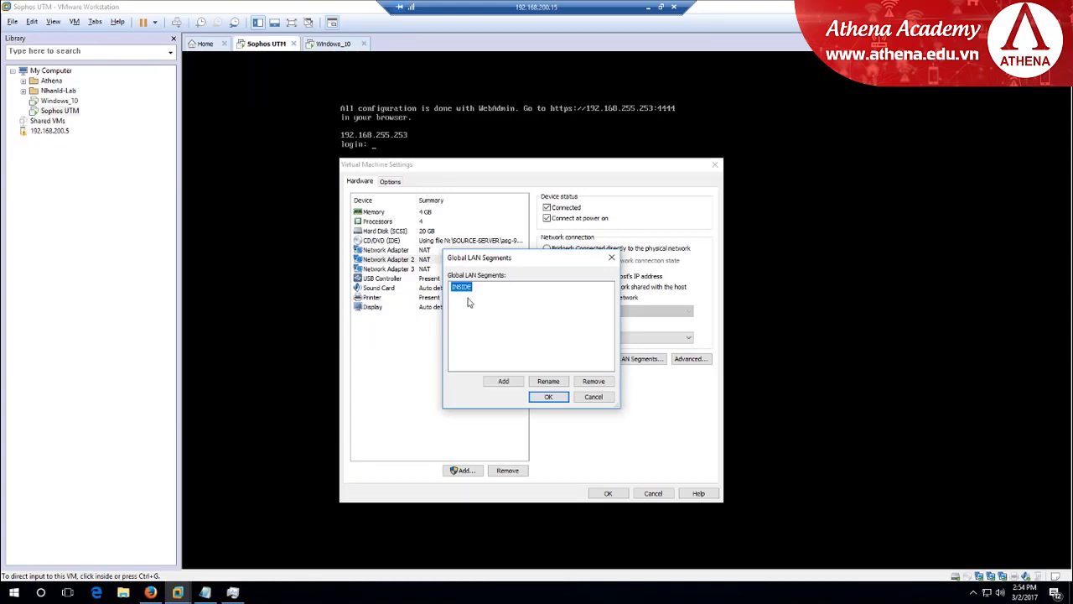
pyautogui.click(506, 382)
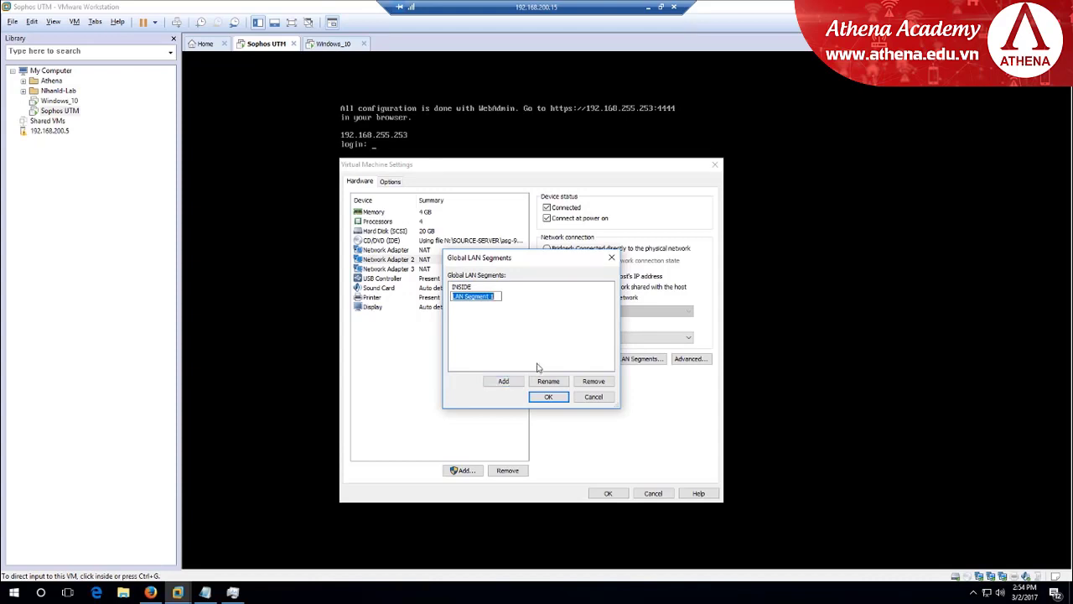
pyautogui.write('DMZ')
pyautogui.click(552, 399)
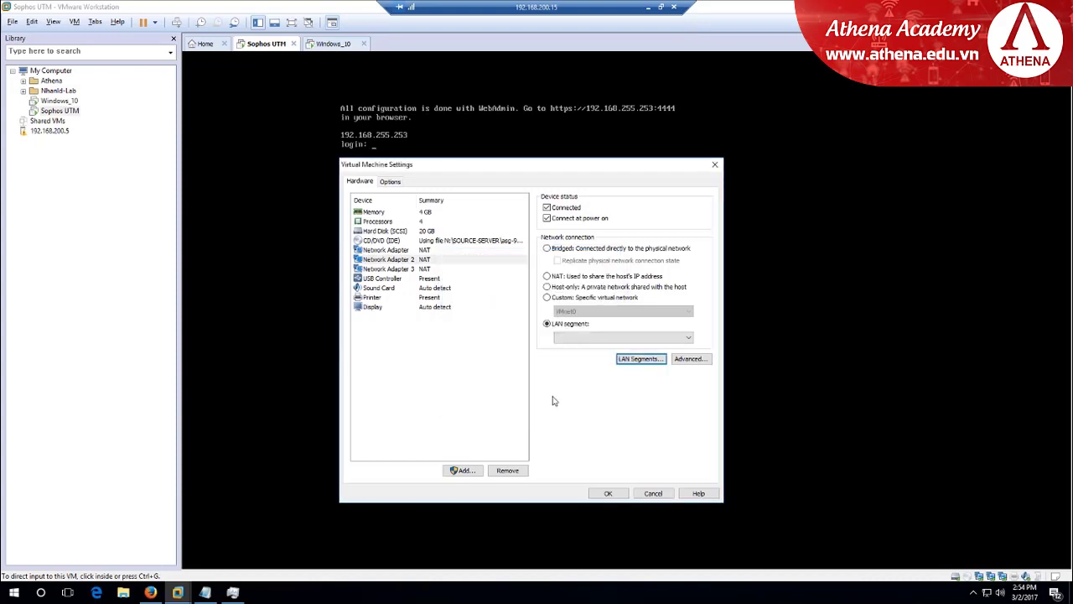
# Connect Network Adapter 2 to the INSIDE LAN segment
pyautogui.click(412, 262)
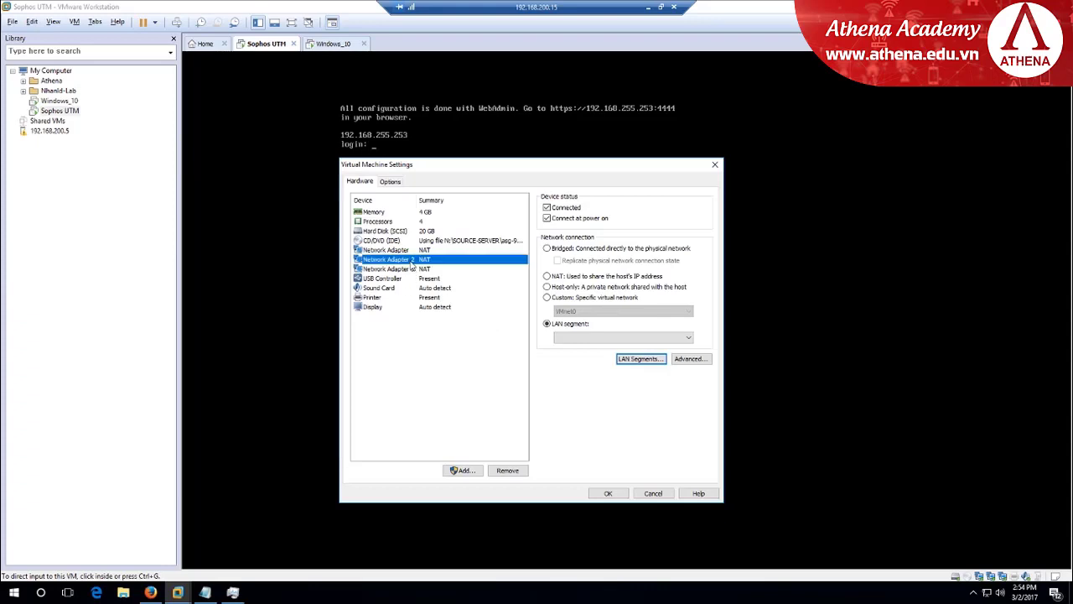
pyautogui.click(575, 335)
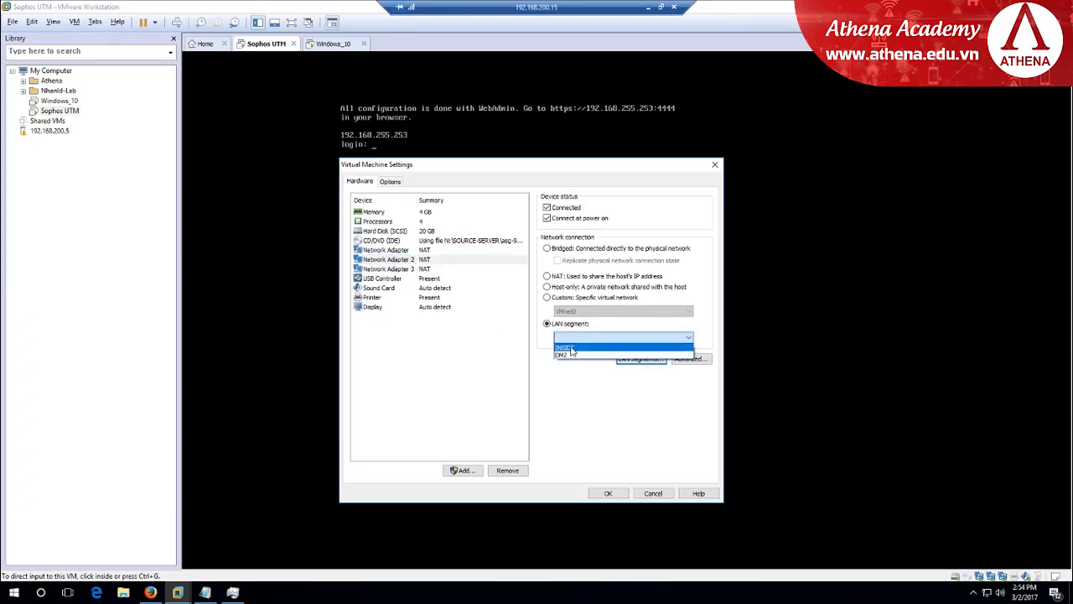
pyautogui.click(572, 347)
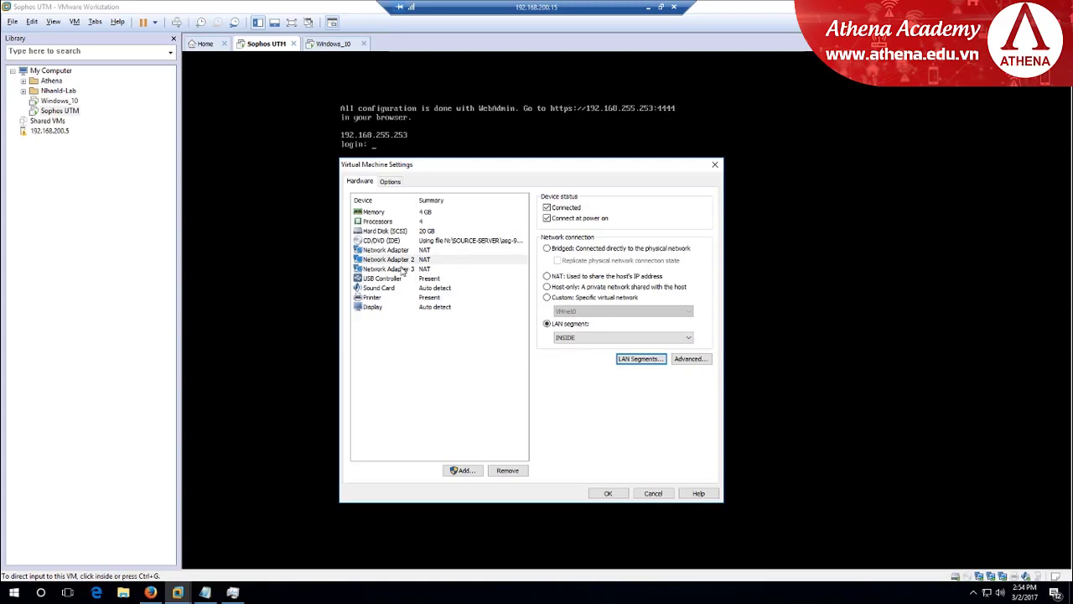
# Set Network Adapter 3 to Bridged and save the Sophos UTM VM settings
pyautogui.click(403, 269)
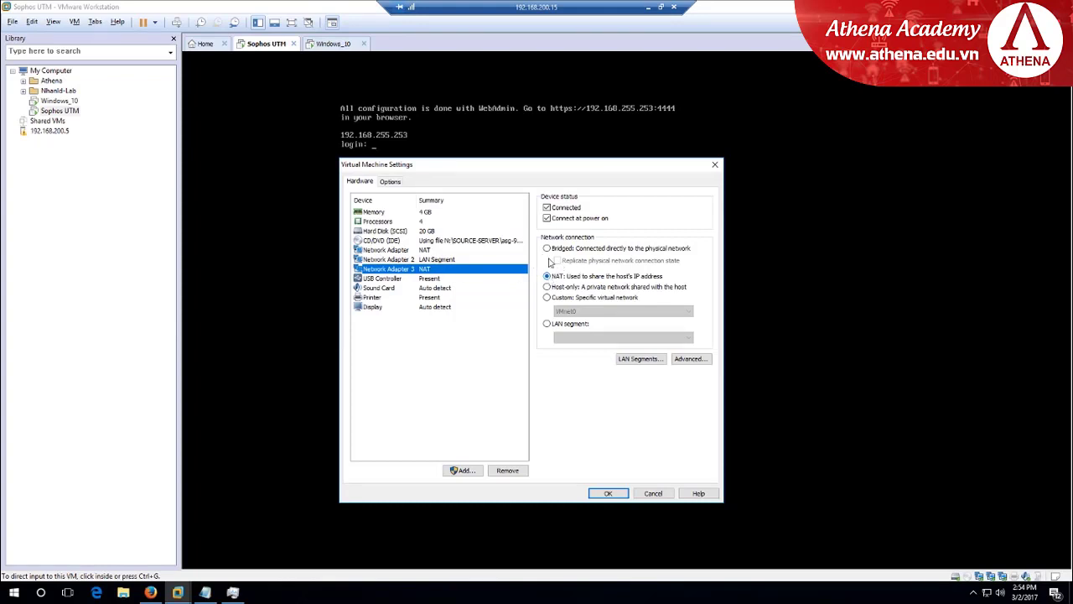
pyautogui.click(547, 249)
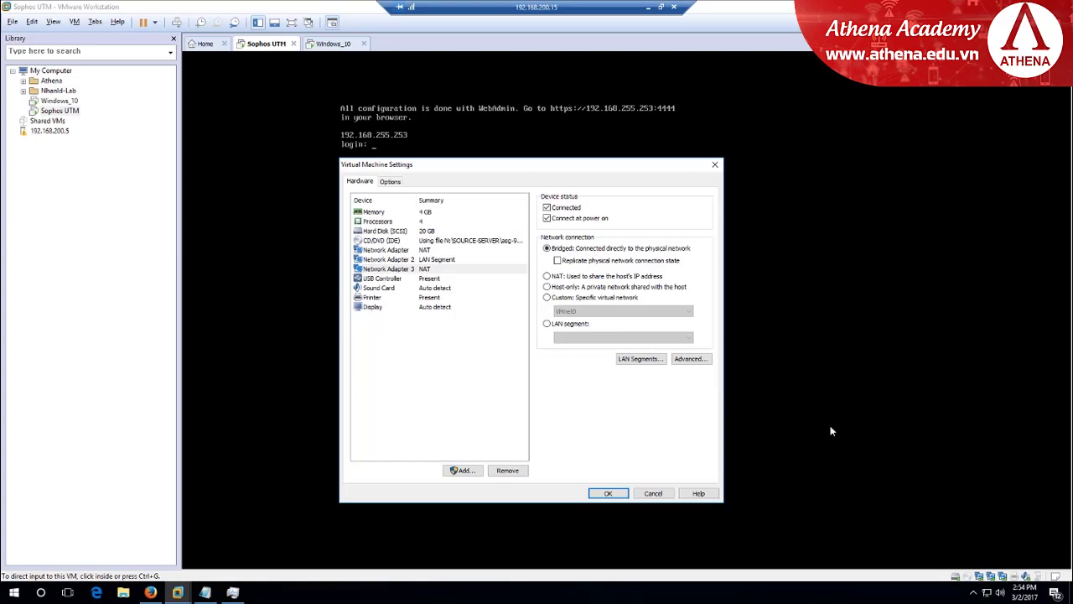
pyautogui.click(608, 493)
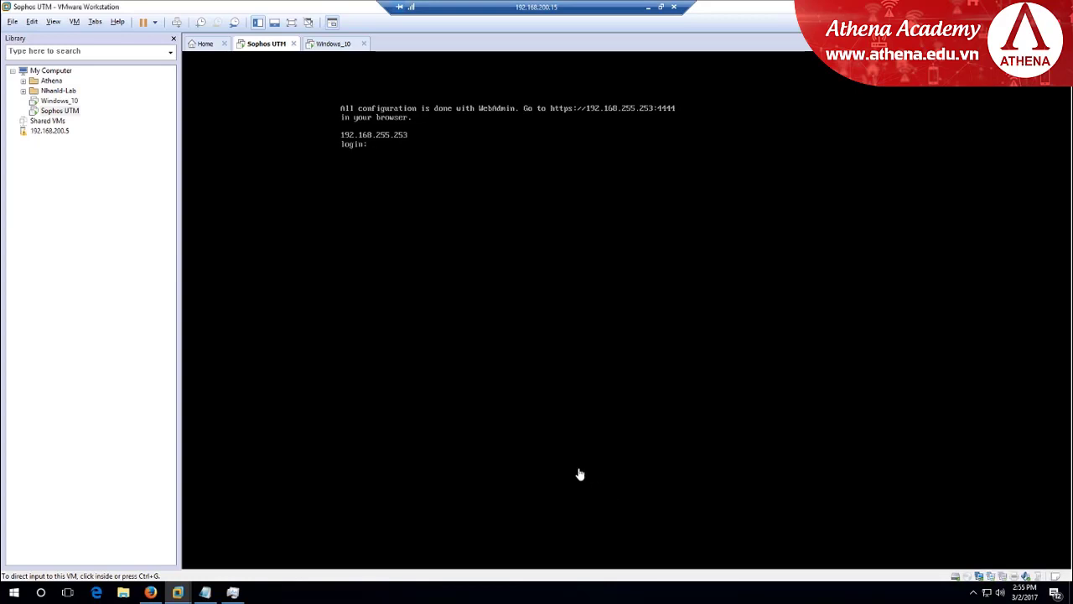
# Check the uplink interface list, then verify Adapter 2 is on INSIDE and Adapter 3 is bridged
pyautogui.click(150, 592)
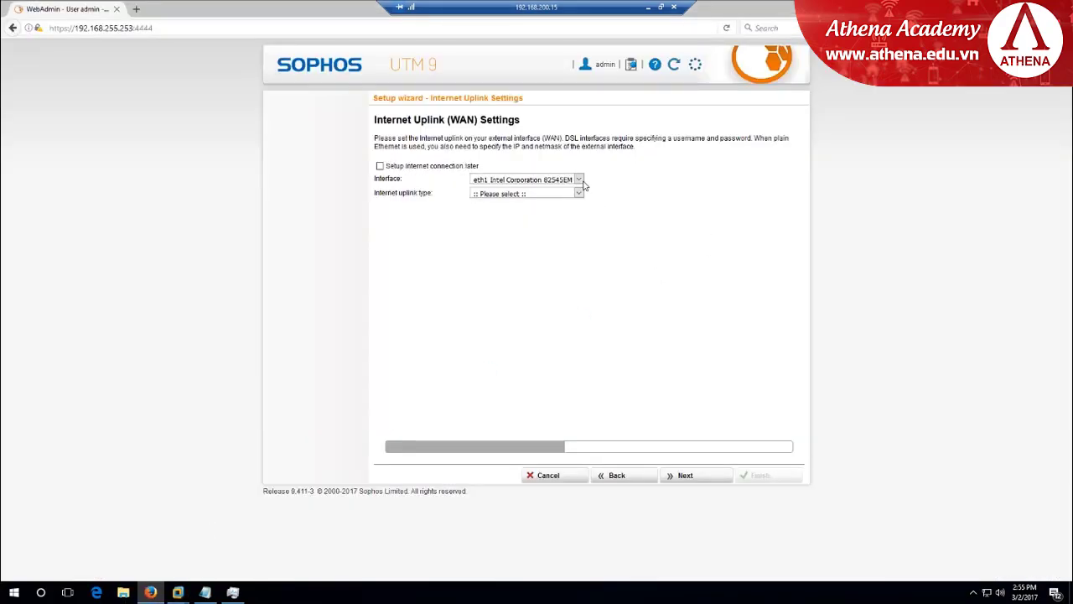
pyautogui.click(580, 181)
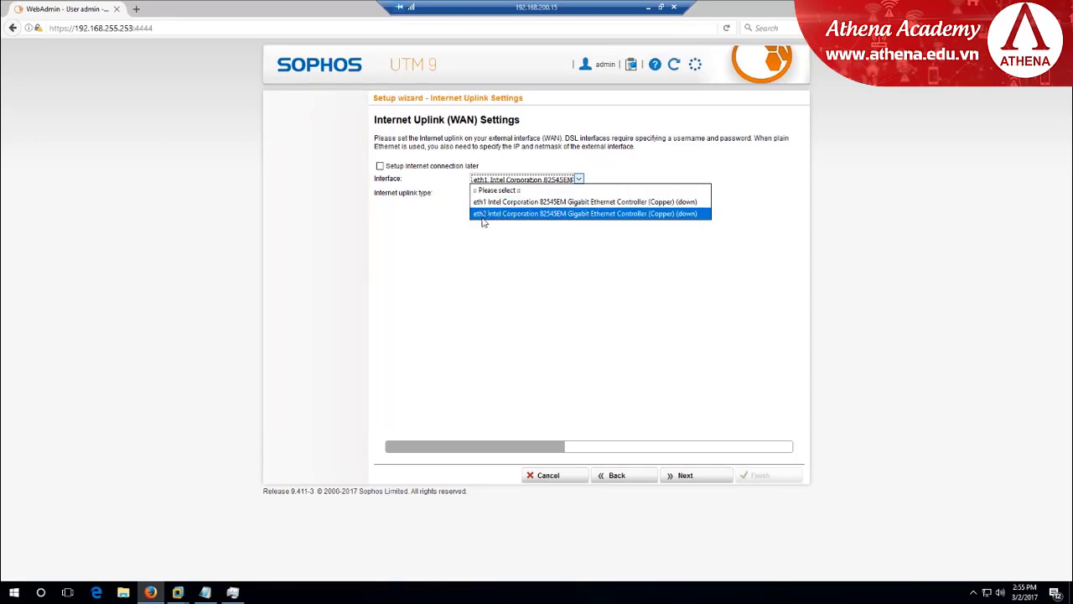
pyautogui.moveTo(178, 591)
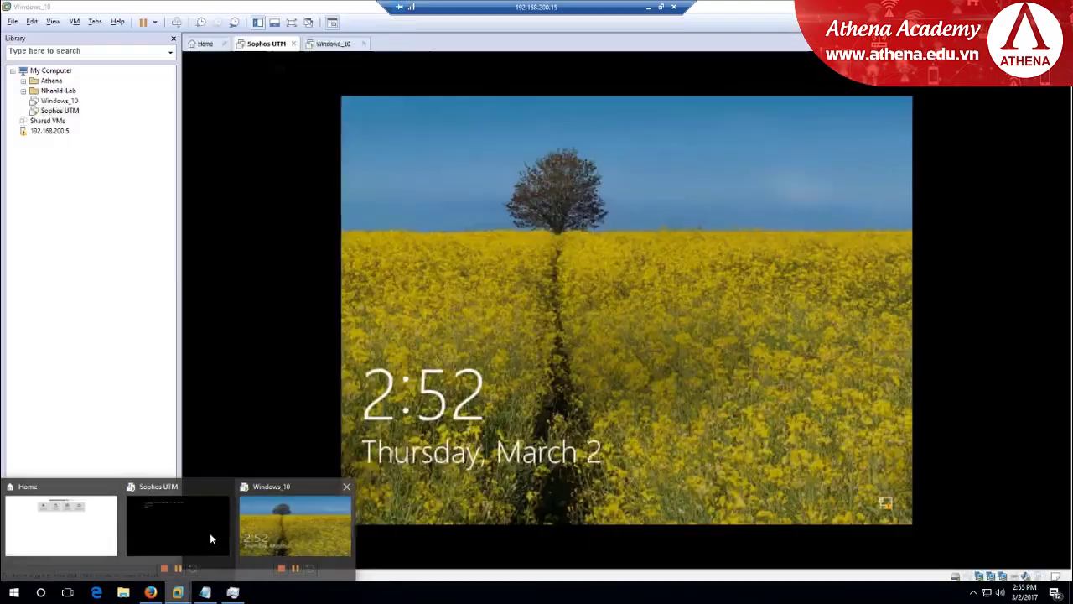
pyautogui.click(209, 529)
pyautogui.rightClick(271, 47)
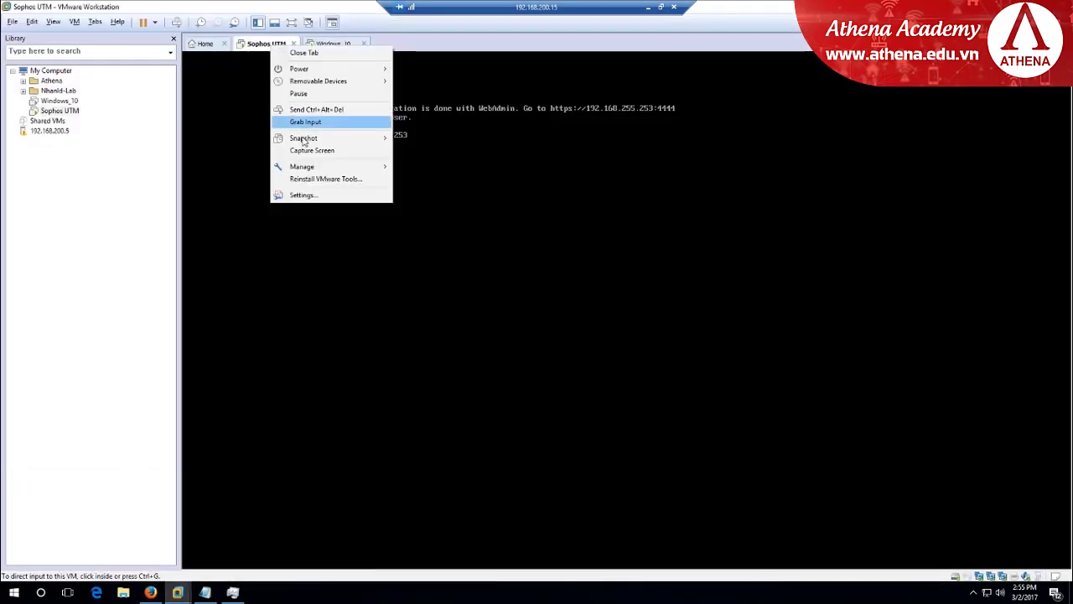
pyautogui.click(303, 195)
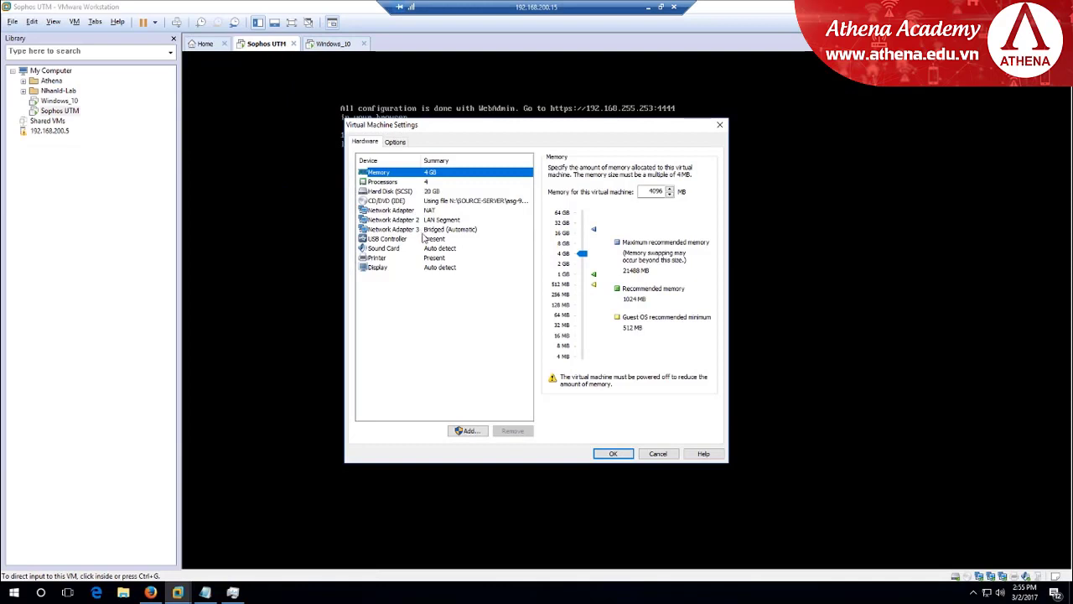
pyautogui.click(423, 232)
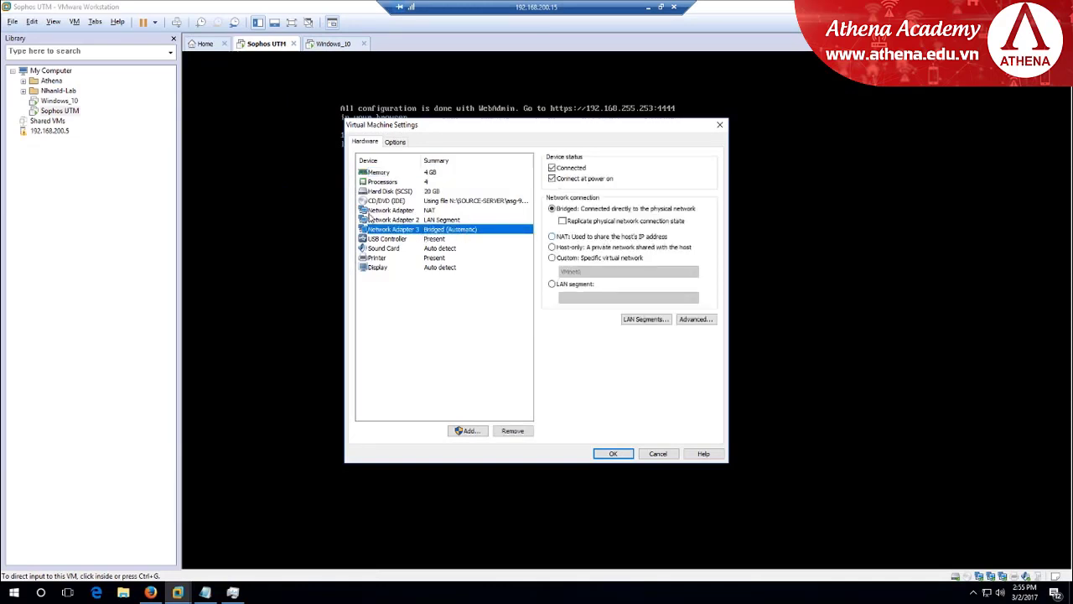
pyautogui.click(424, 221)
pyautogui.click(424, 229)
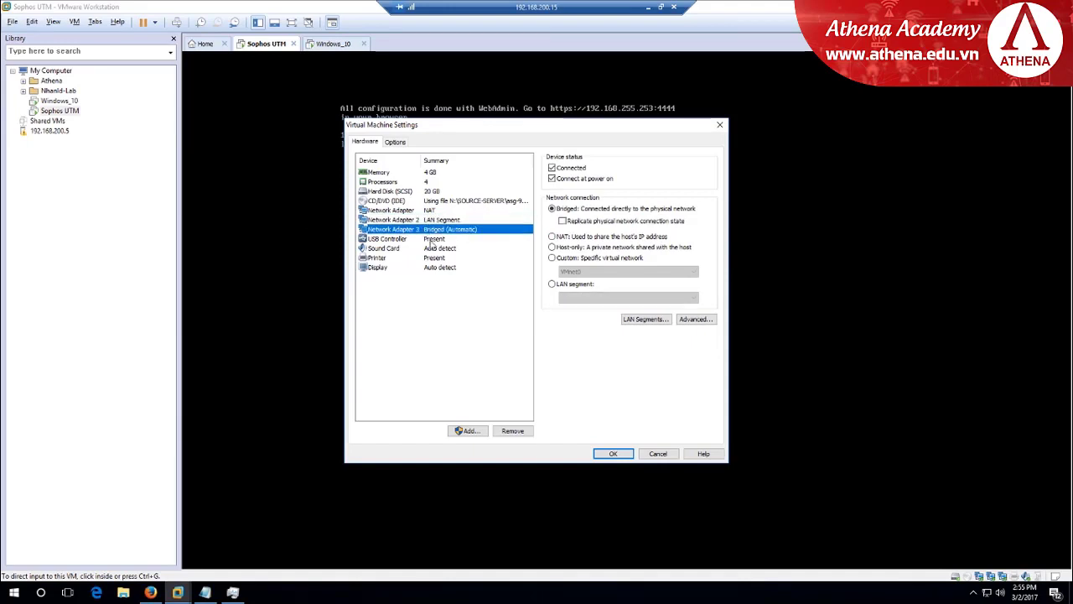
pyautogui.click(614, 453)
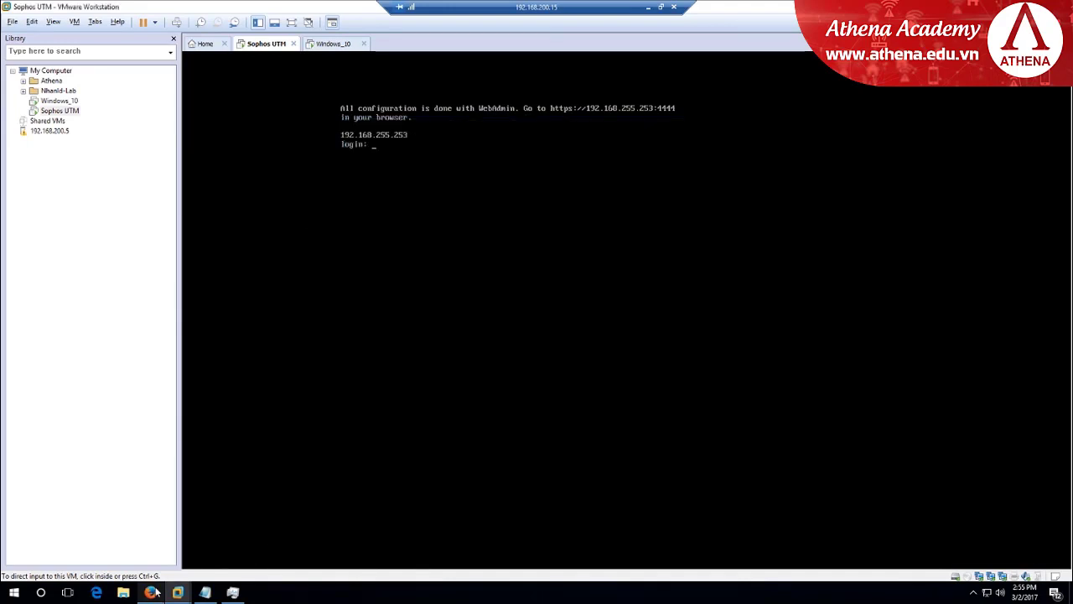
# Select eth2 as the Internet Uplink (WAN) interface in WebAdmin
pyautogui.click(150, 592)
pyautogui.click(581, 181)
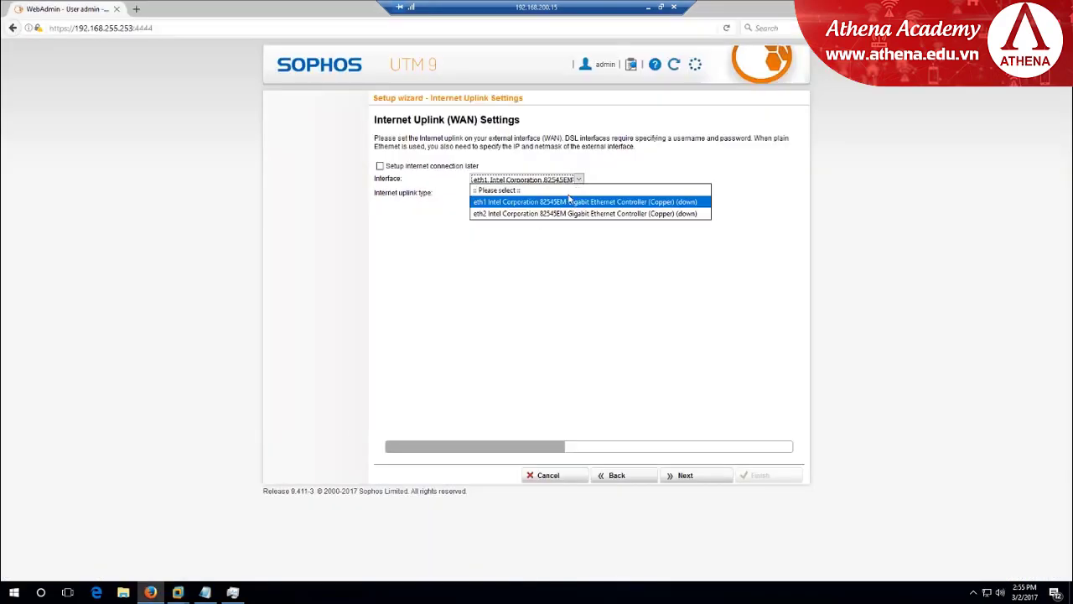
pyautogui.click(561, 214)
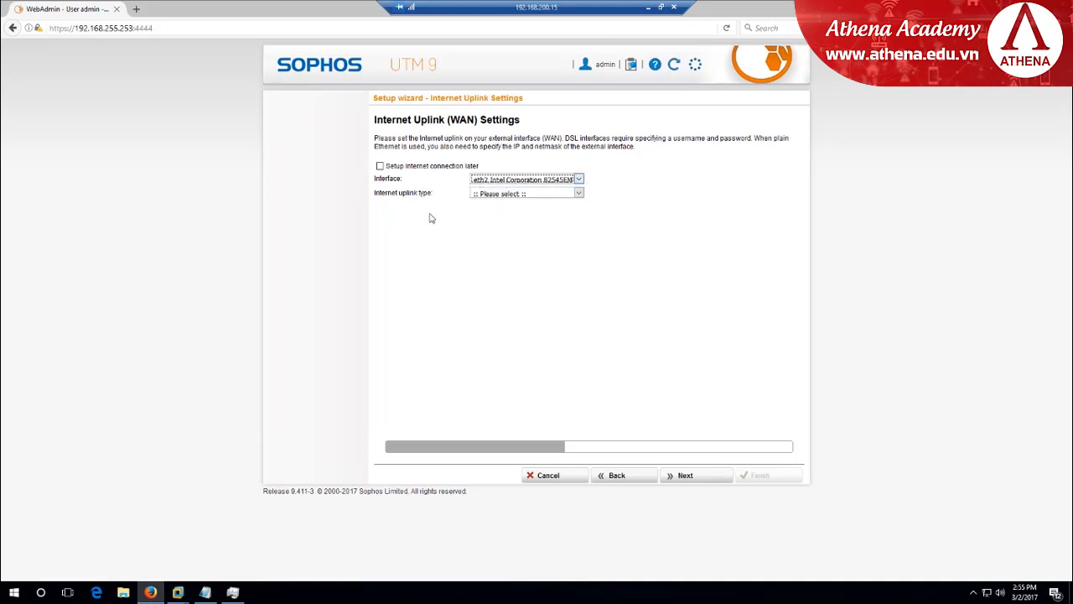
# Set uplink type to Standard Ethernet interface with Dynamic (DHCP) address type and continue
pyautogui.click(577, 194)
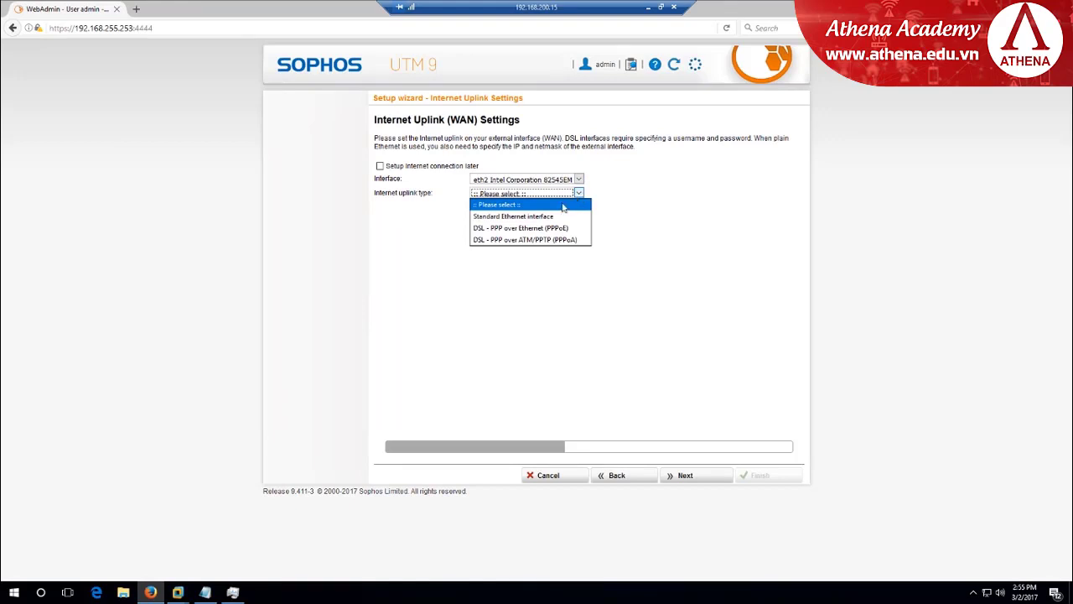
pyautogui.click(545, 219)
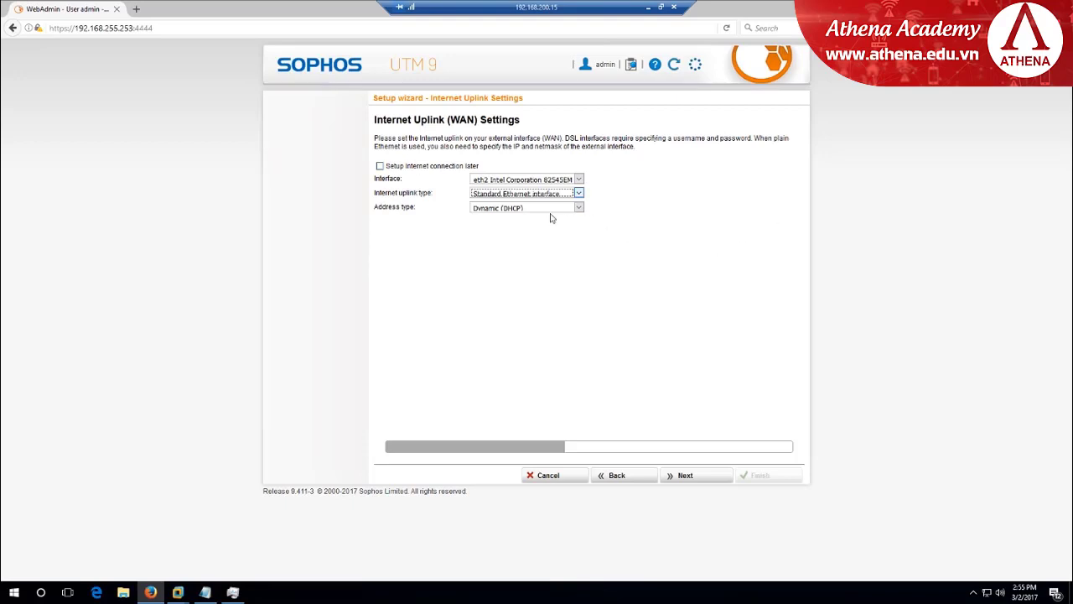
pyautogui.click(578, 209)
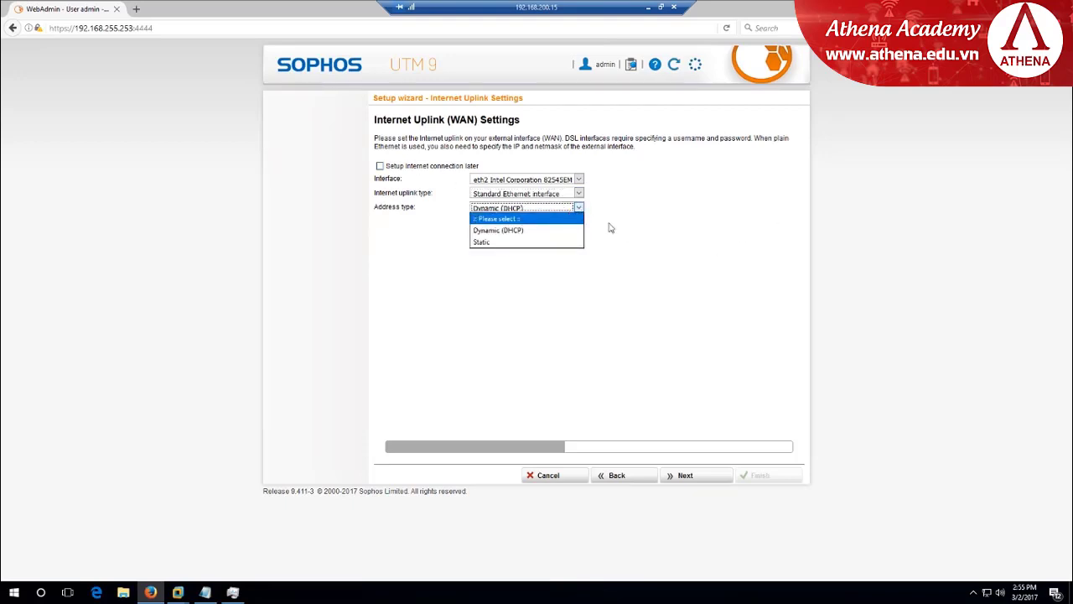
pyautogui.click(511, 232)
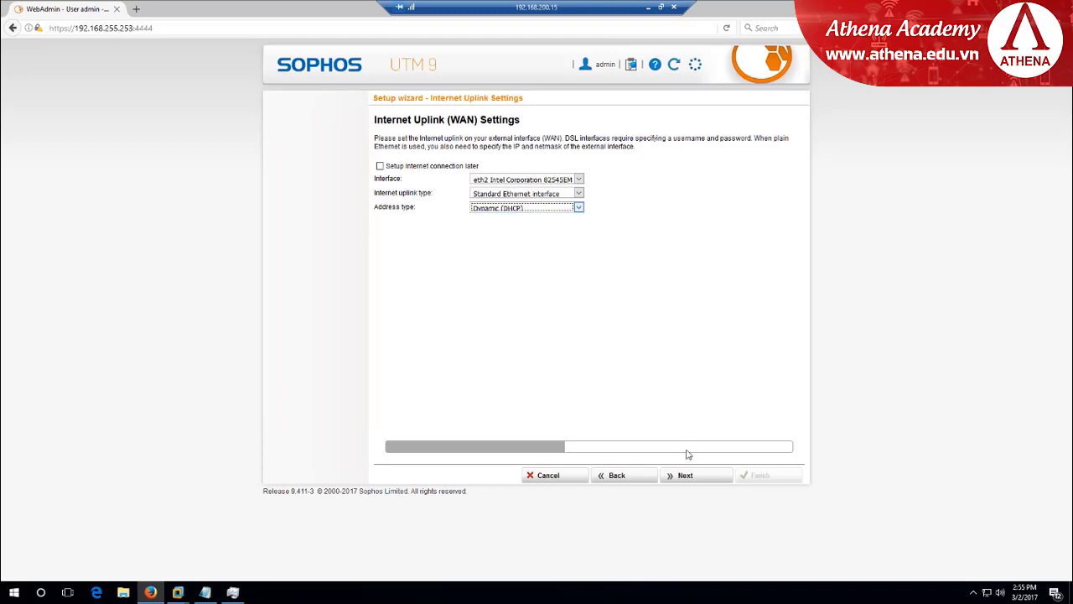
pyautogui.click(701, 476)
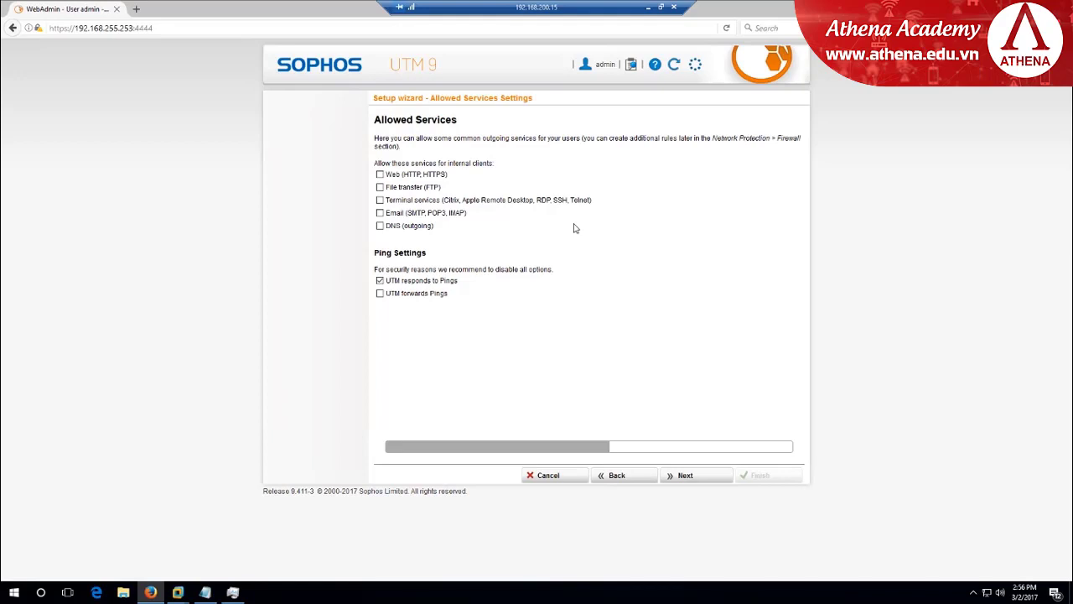
# Allow web, file transfer, terminal, email and DNS services for internal clients
pyautogui.click(380, 174)
pyautogui.click(380, 200)
pyautogui.click(380, 187)
pyautogui.click(379, 213)
pyautogui.click(380, 226)
# Advance past Advanced Threat Protection, Web Protection and Email Protection to the wizard summary
pyautogui.click(685, 476)
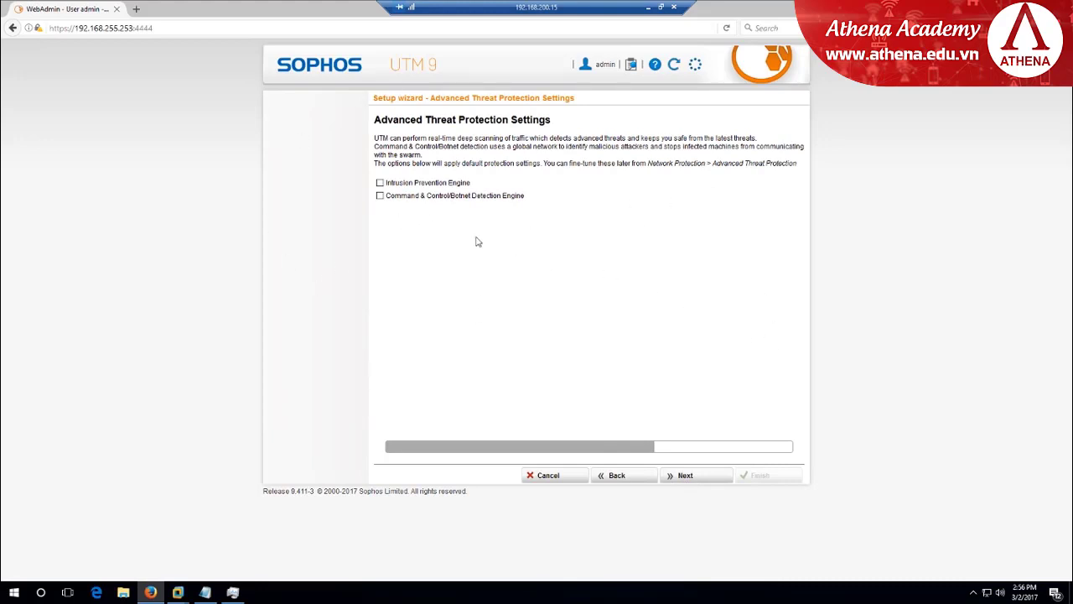
pyautogui.click(696, 476)
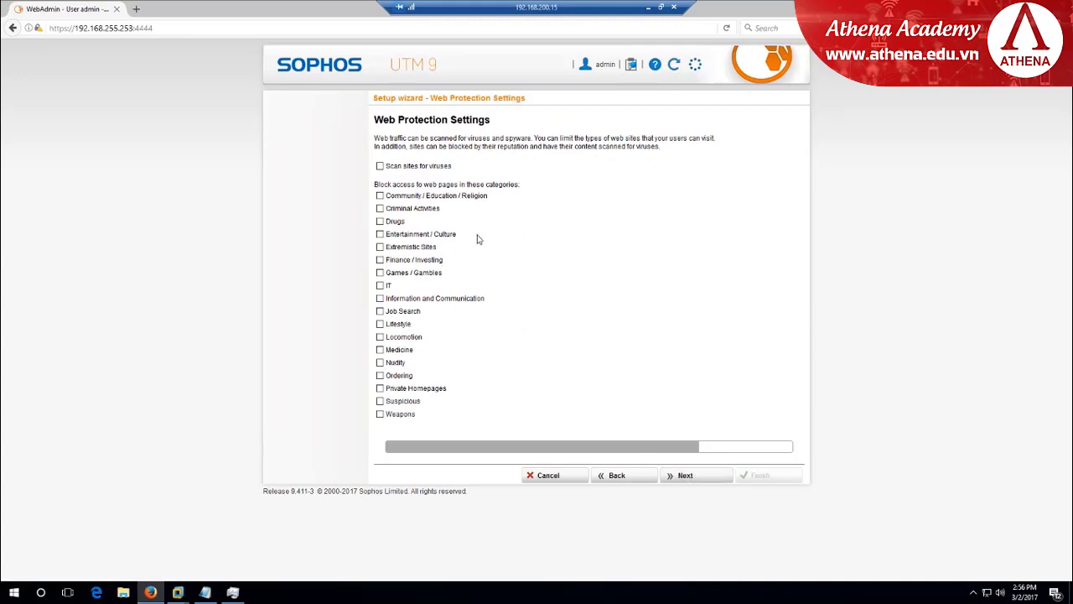
pyautogui.click(711, 478)
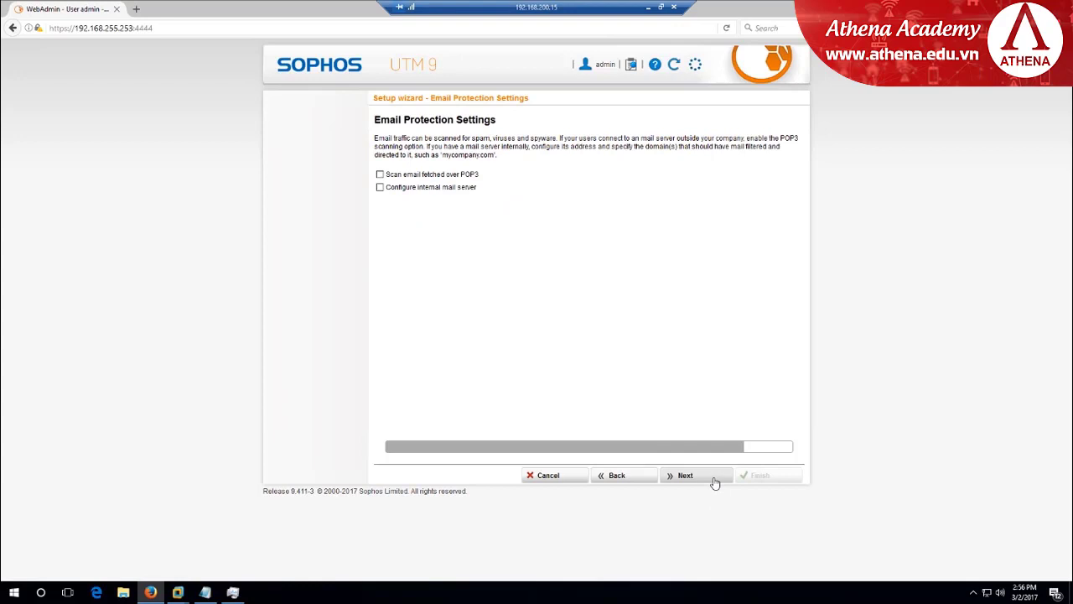
pyautogui.click(715, 483)
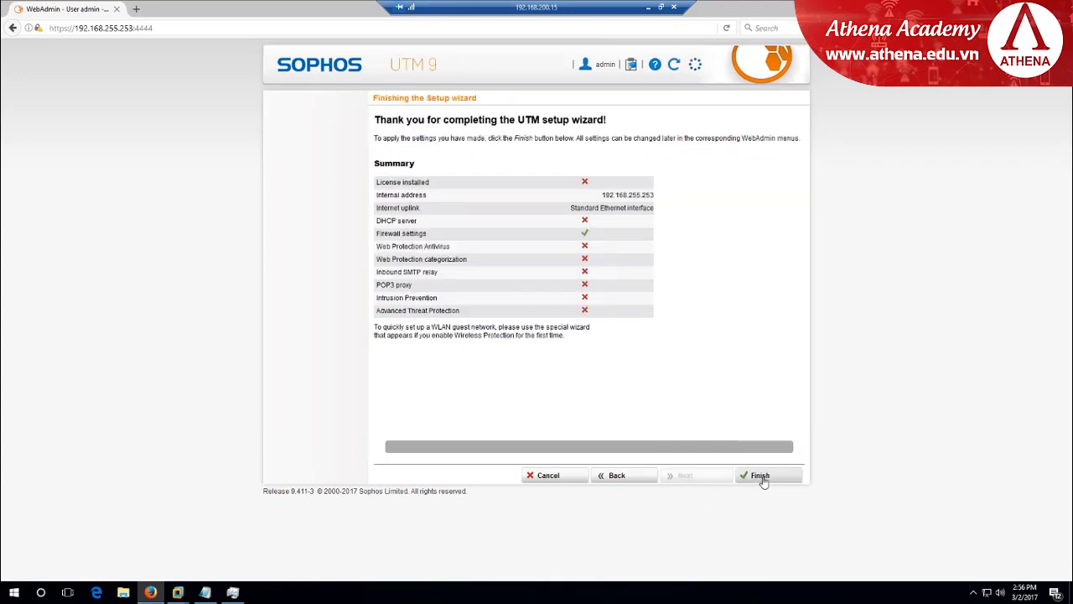
# Finish the wizard to apply the settings and load the Dashboard
pyautogui.click(761, 476)
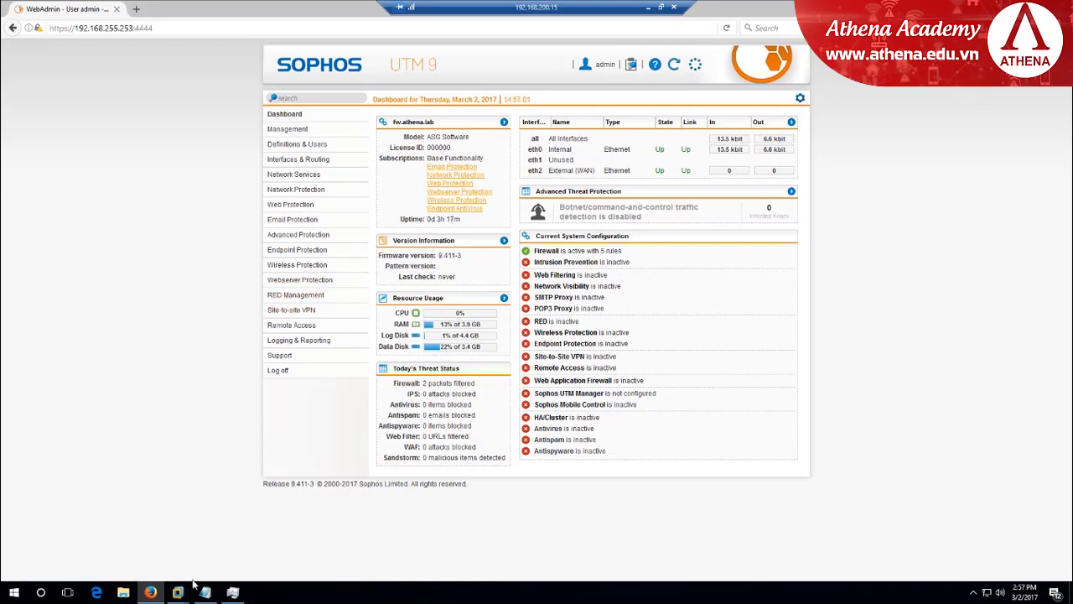
# Put the Windows_10 VM's network adapter on the INSIDE LAN segment and wake its lock screen
pyautogui.moveTo(183, 592)
pyautogui.click(293, 537)
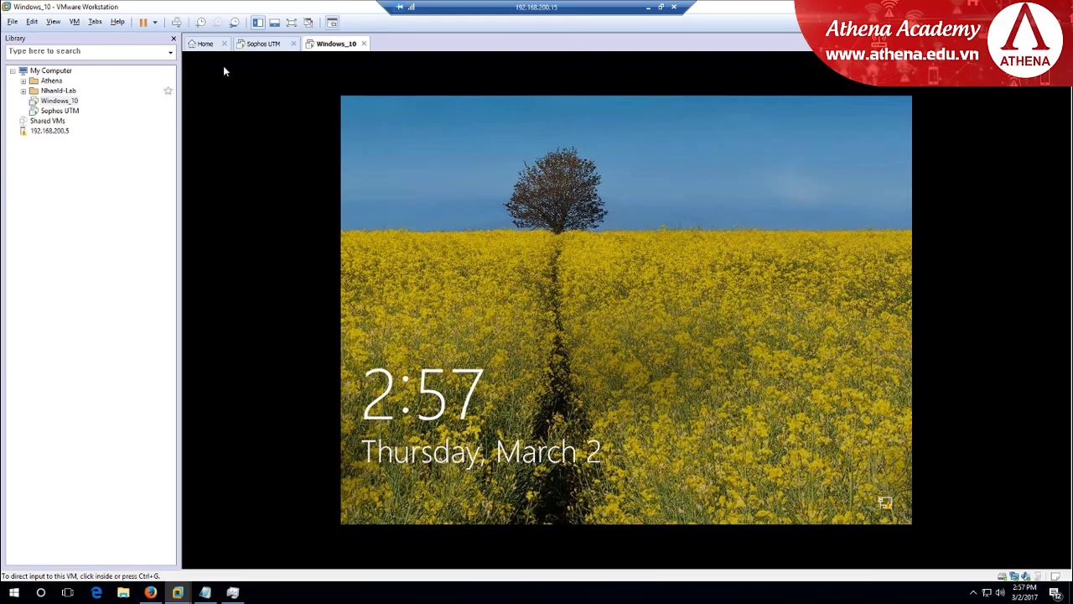
pyautogui.rightClick(333, 50)
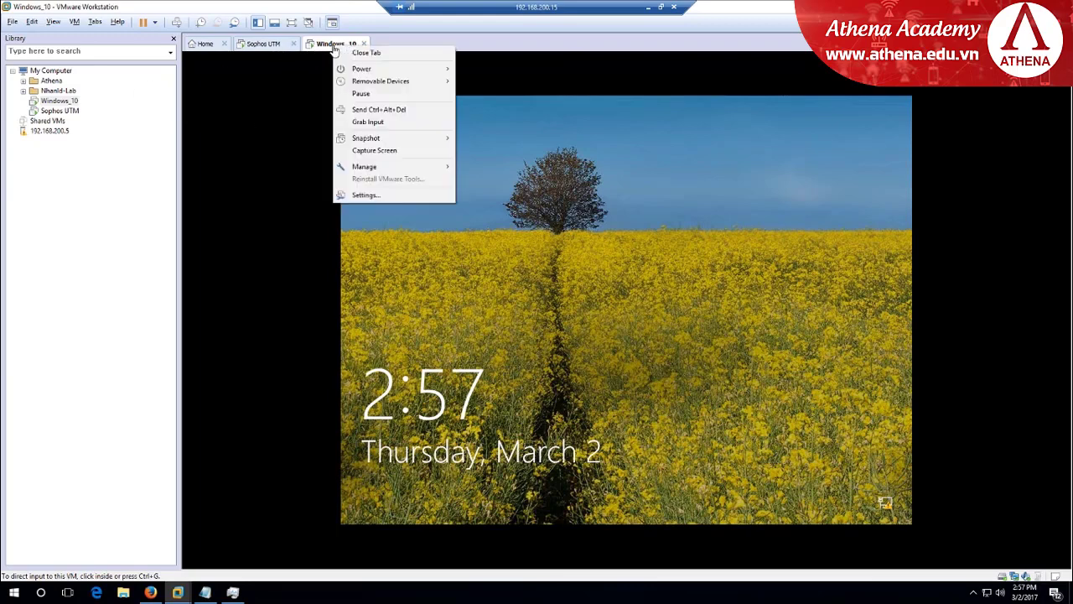
pyautogui.click(409, 195)
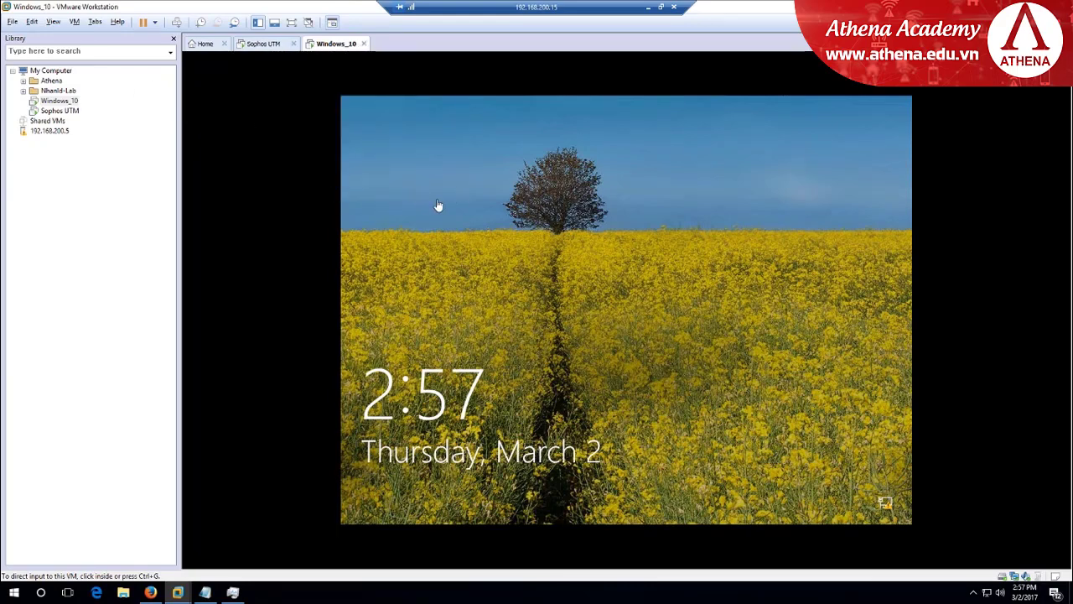
pyautogui.click(433, 202)
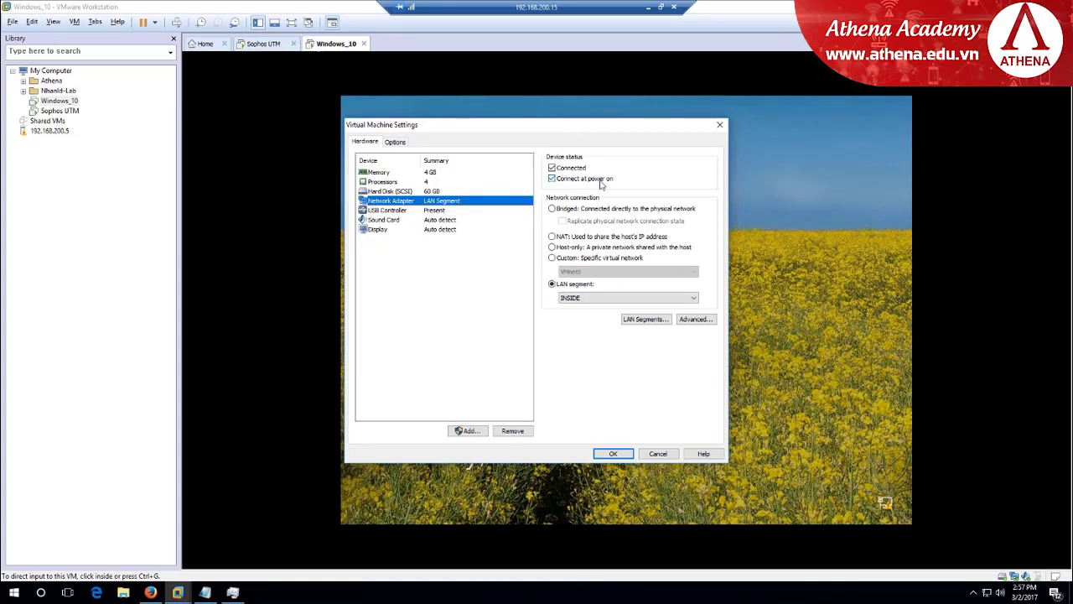
pyautogui.click(587, 299)
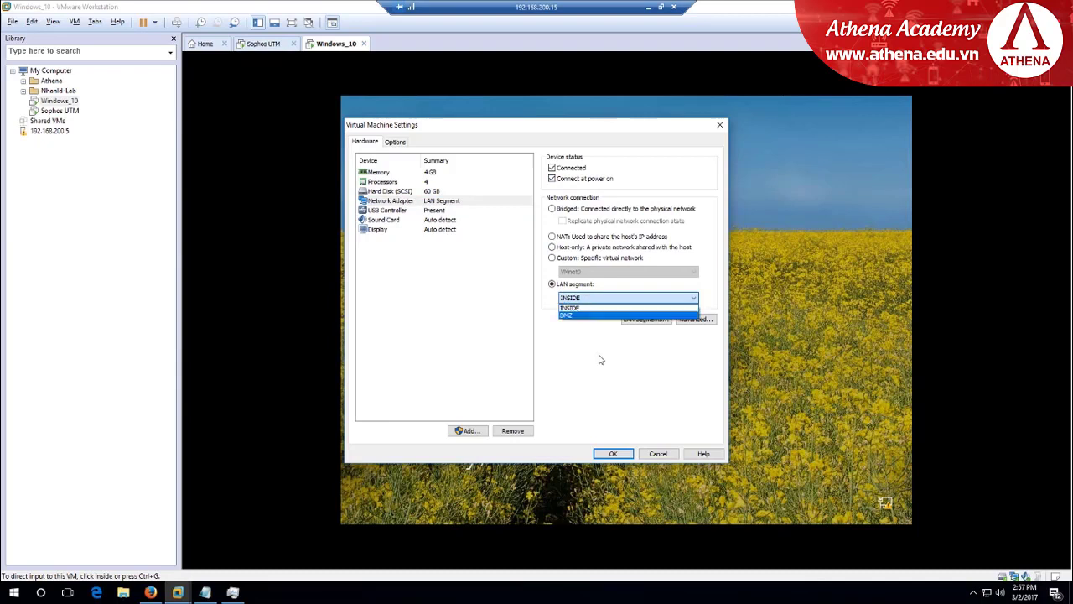
pyautogui.click(582, 308)
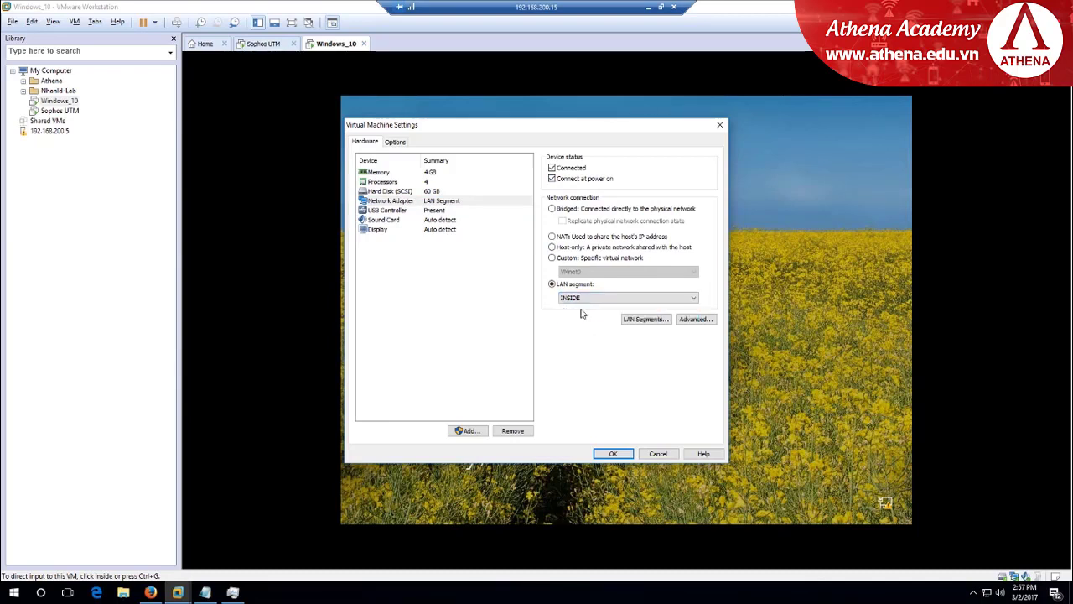
pyautogui.click(612, 454)
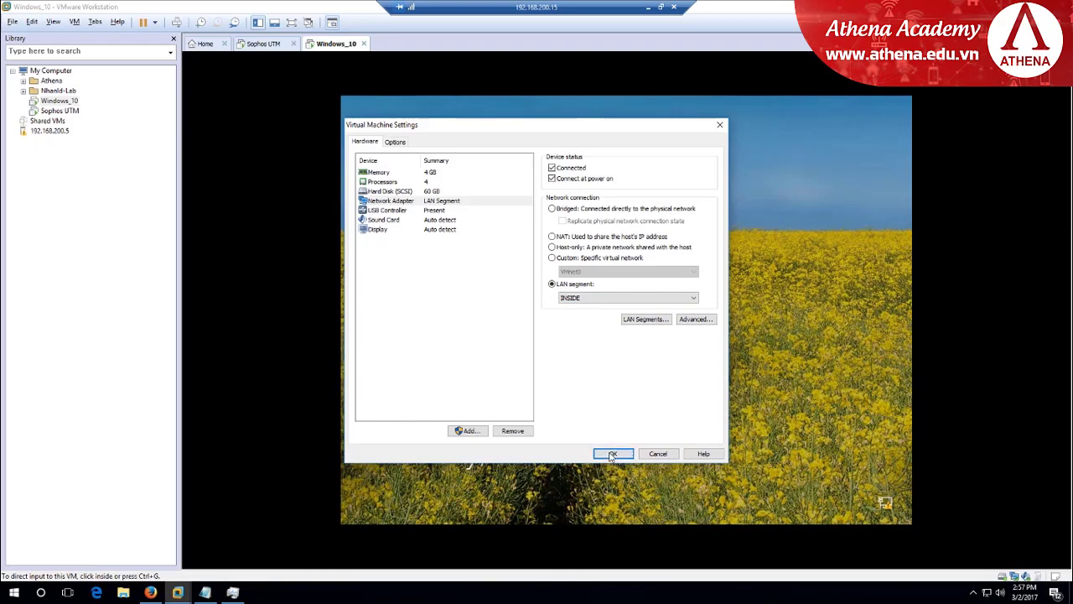
pyautogui.click(651, 279)
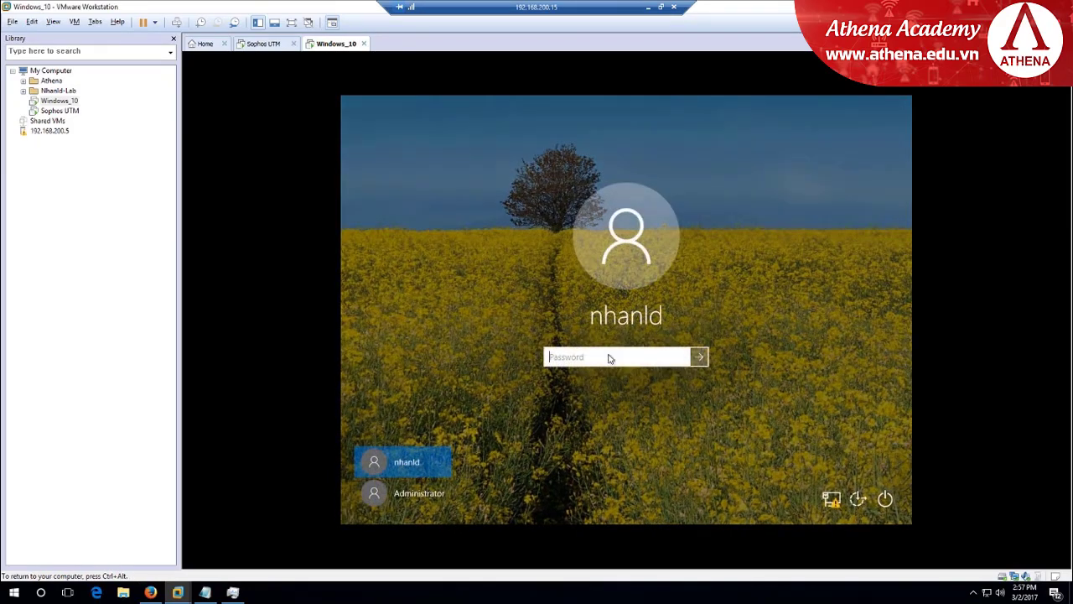
# Sign in to Windows 10 with the account password, then release input and switch to Firefox
pyautogui.write('1')
pyautogui.press('Return')
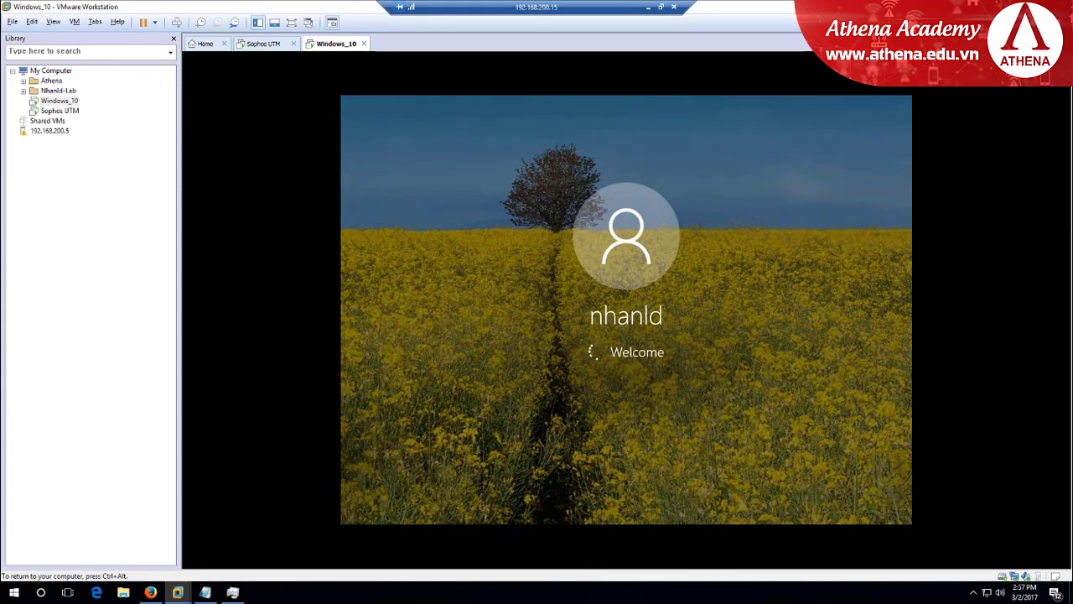
pyautogui.hotkey('ctrl', 'alt')
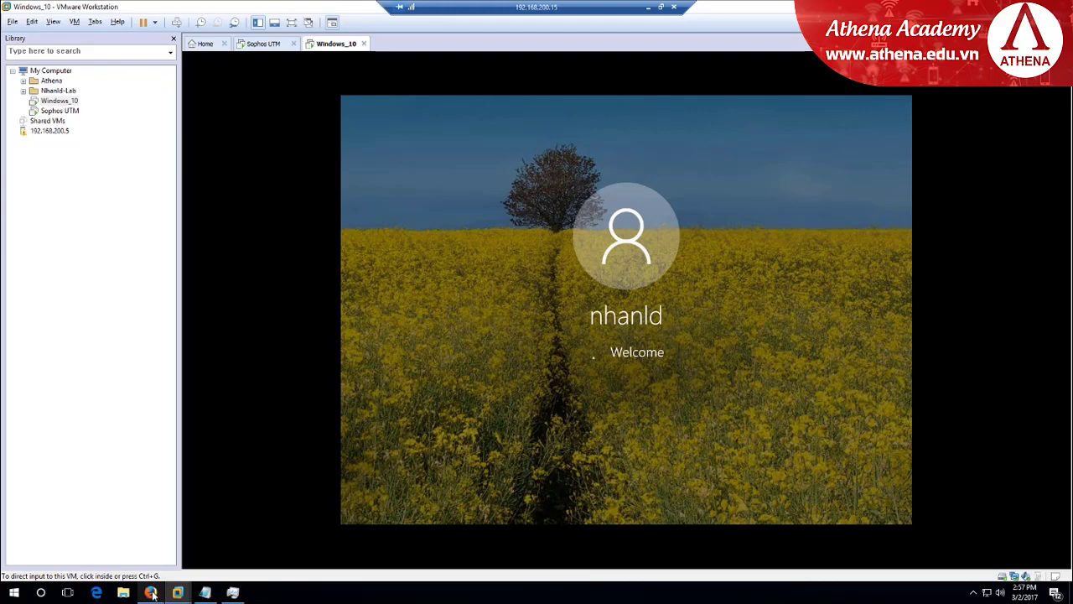
pyautogui.click(152, 590)
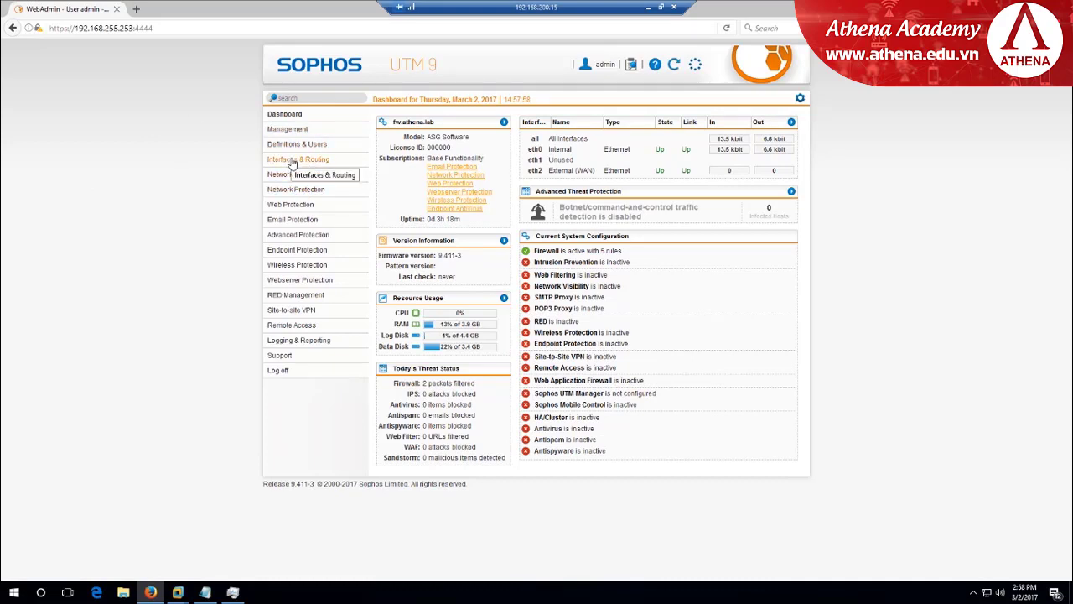
# Rename the eth0 interface from Internal to 'Management' and save it
pyautogui.click(300, 161)
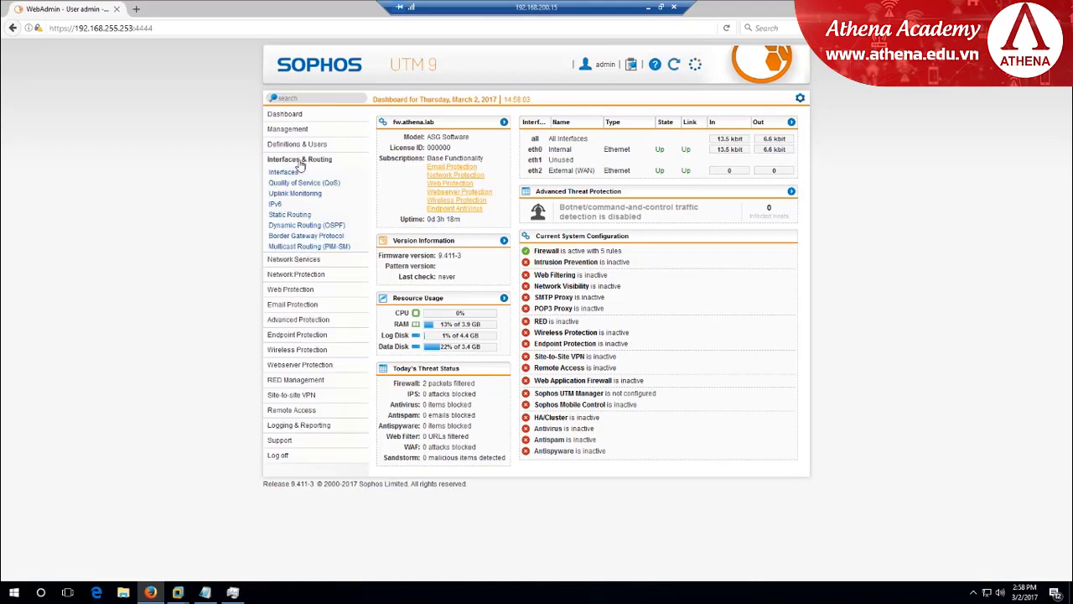
pyautogui.click(281, 173)
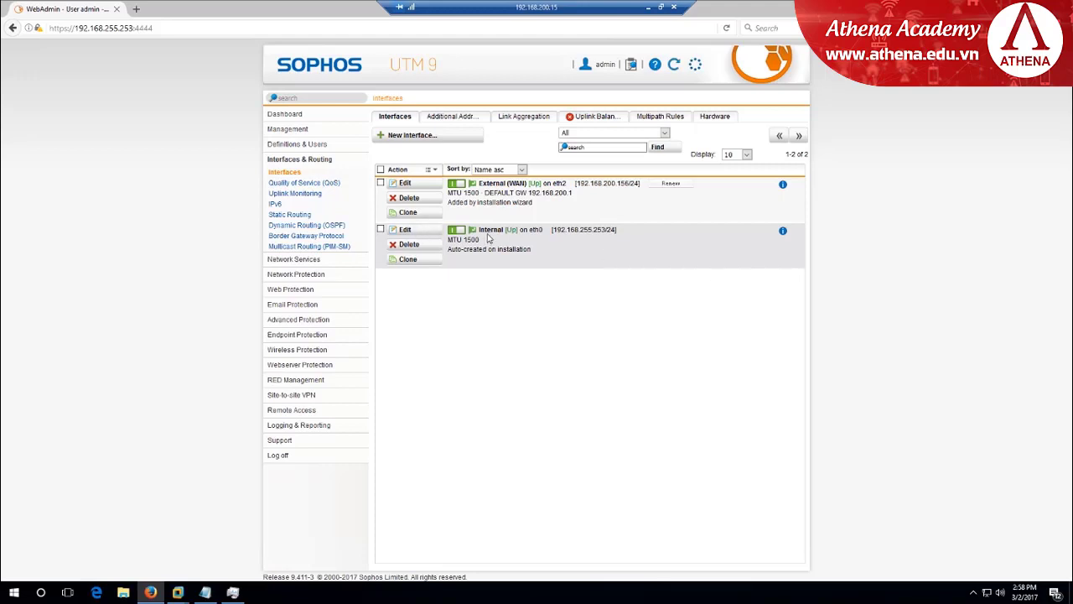
pyautogui.click(404, 230)
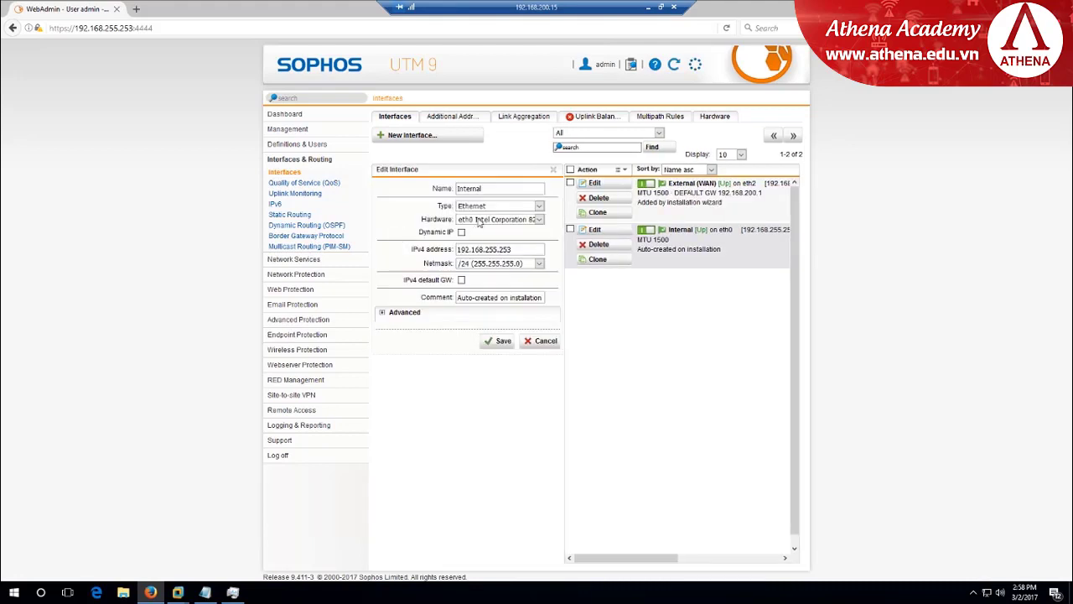
pyautogui.moveTo(495, 188); pyautogui.dragTo(366, 185)
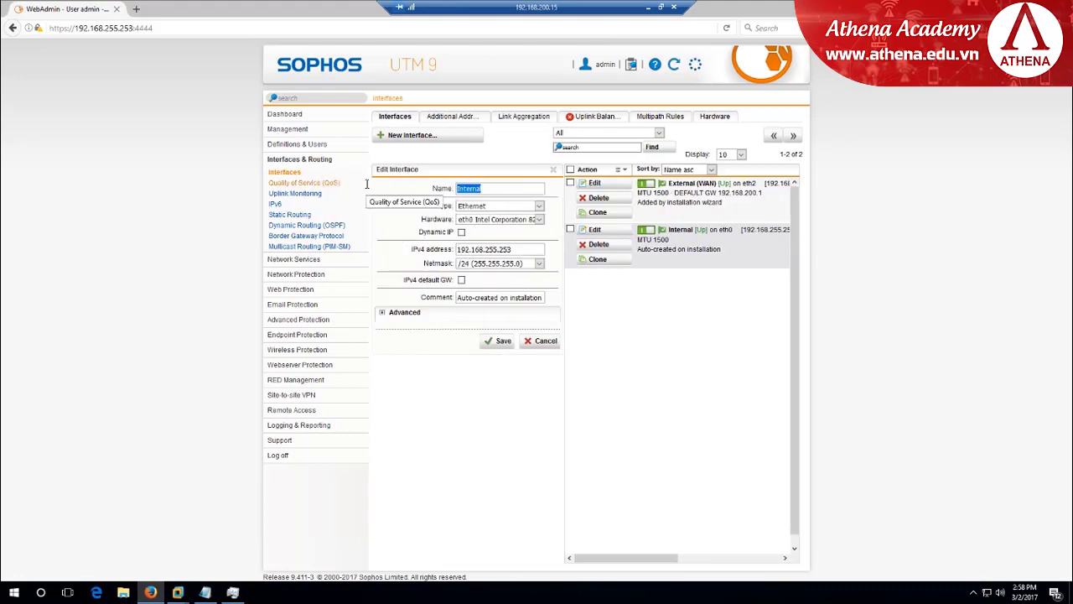
pyautogui.write('Management')
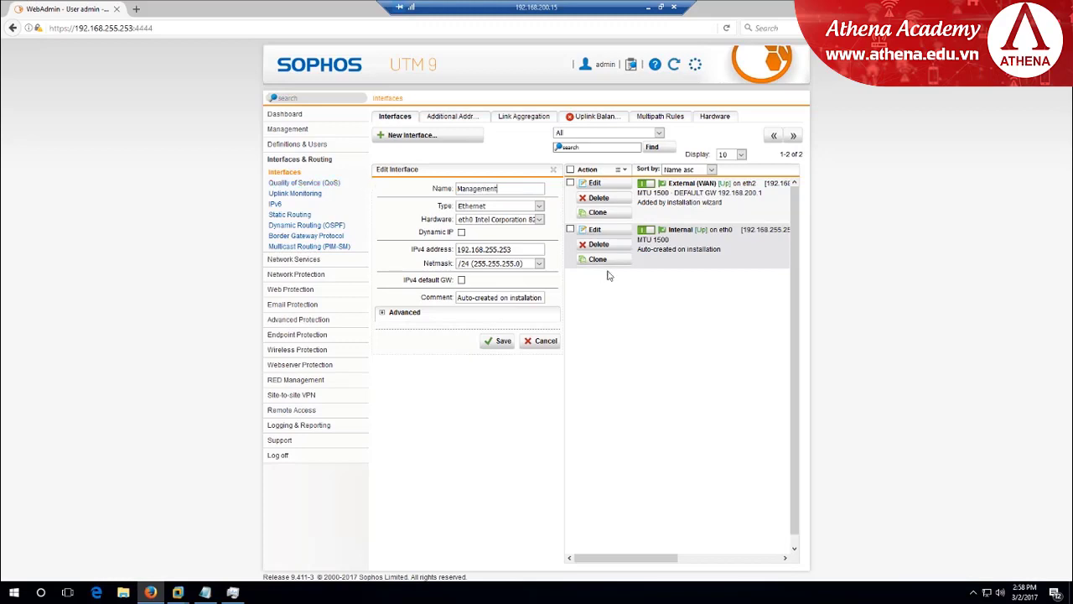
pyautogui.click(501, 342)
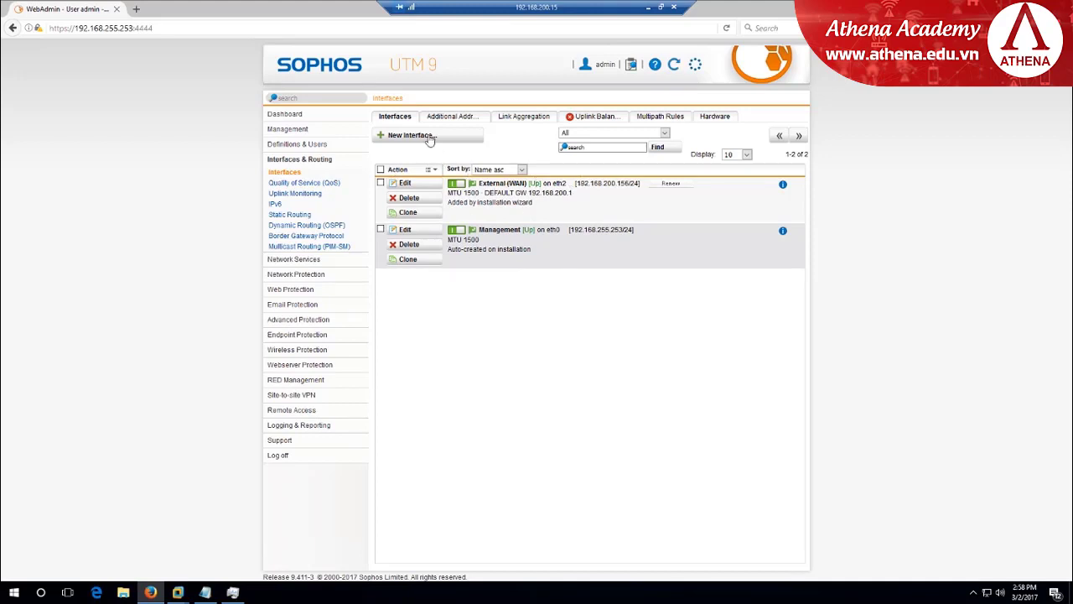
# Add an INSIDE interface on eth1 at 192.168.10.254/24, save it, and switch it on
pyautogui.click(400, 136)
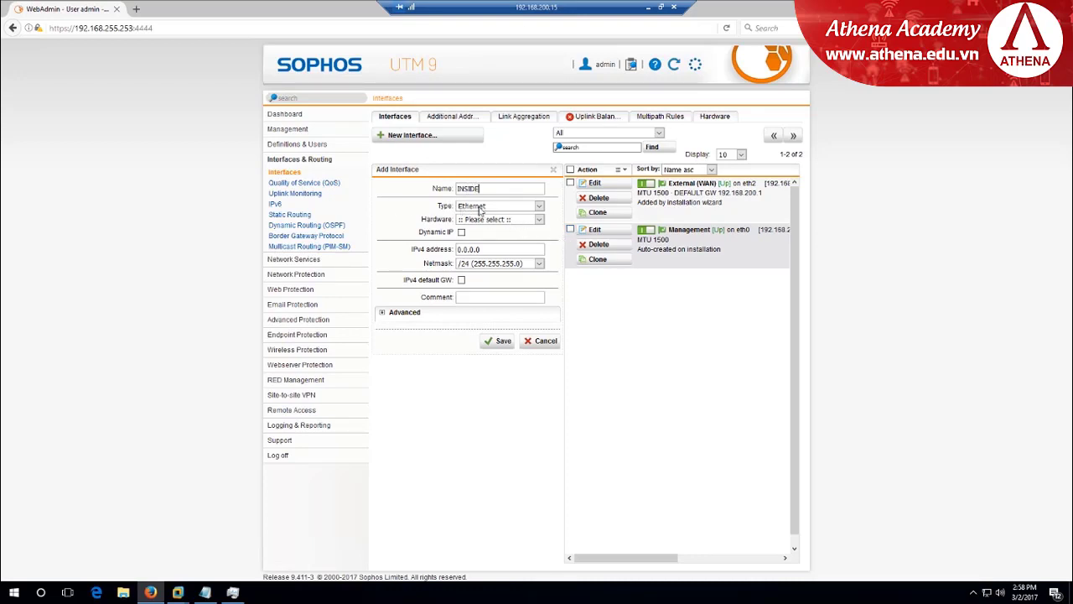
pyautogui.click(539, 220)
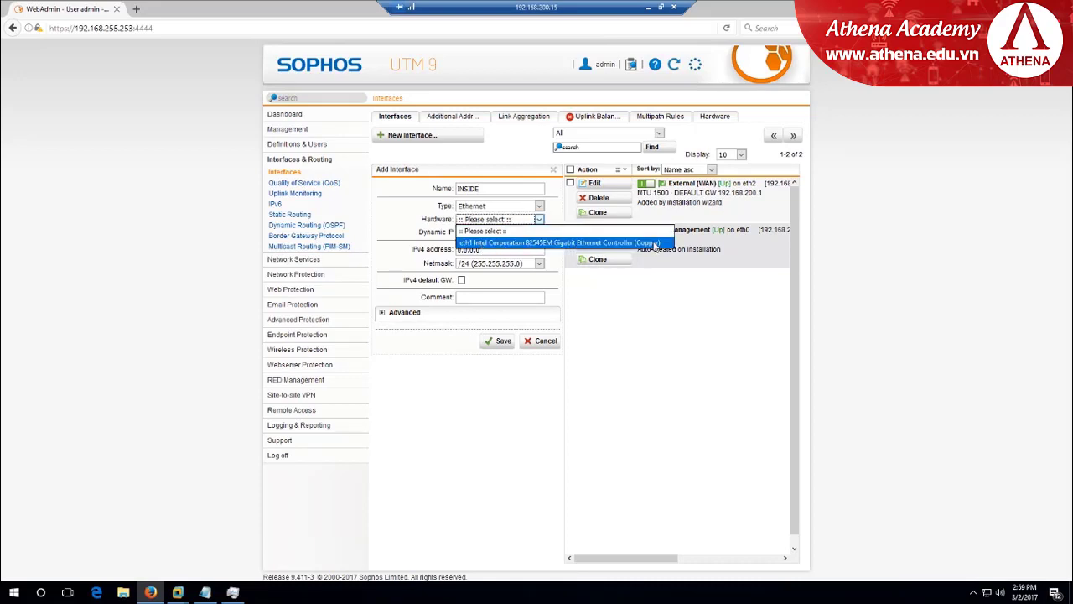
pyautogui.click(653, 244)
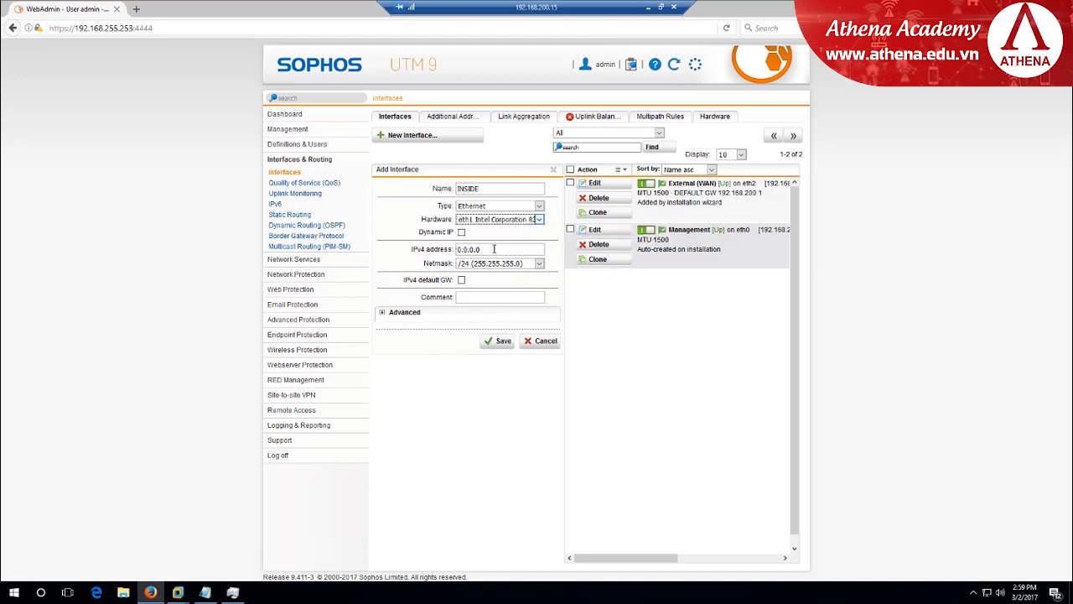
pyautogui.hotkey('ctrl', 'a')
pyautogui.write('1')
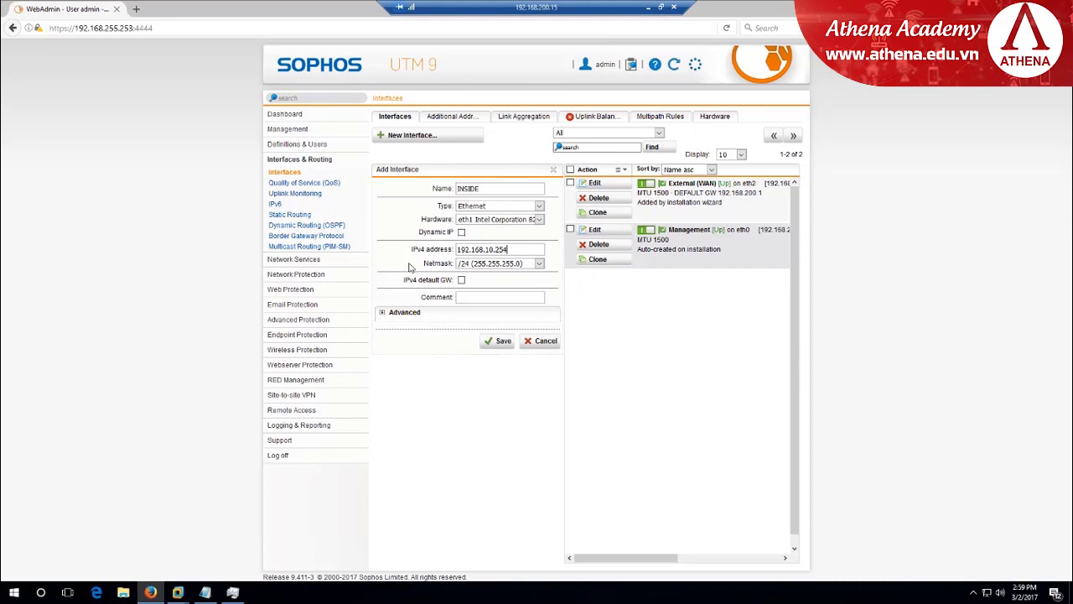
pyautogui.click(500, 342)
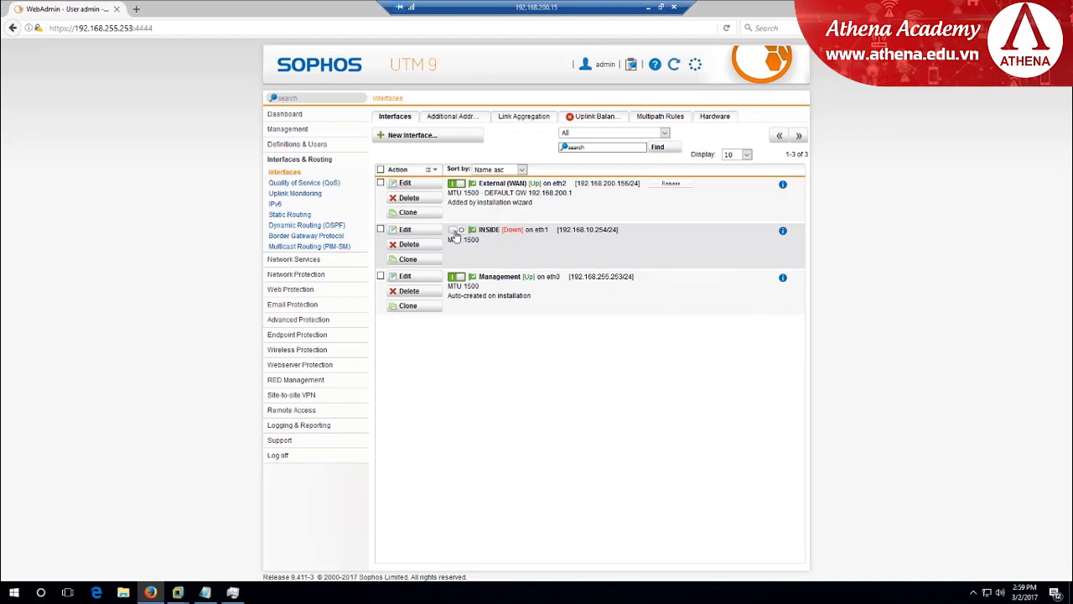
pyautogui.click(460, 231)
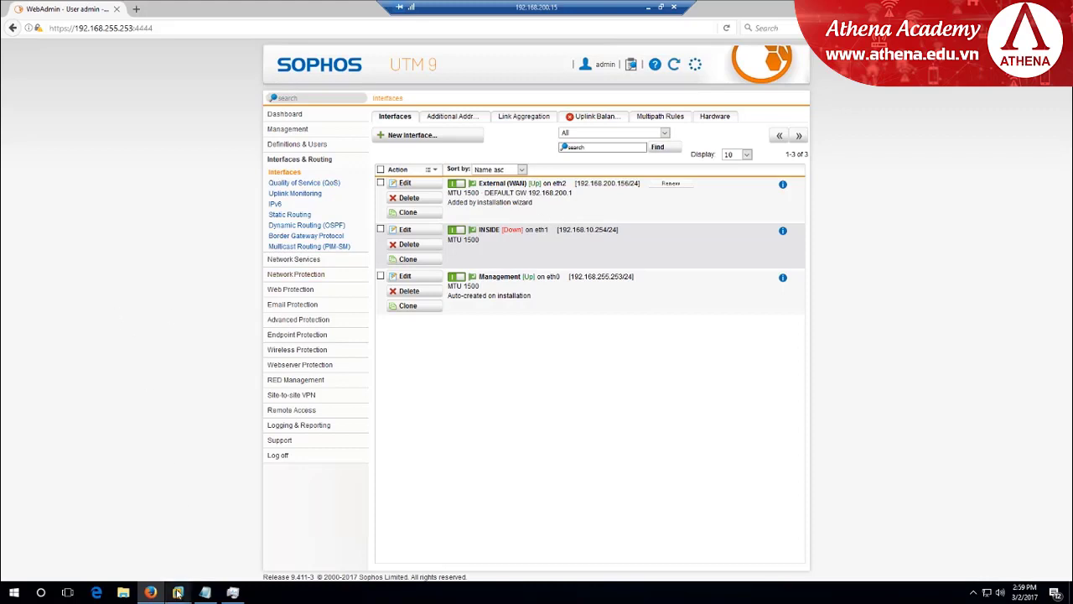
# In the Windows 10 VM, run ncpa.cpl to open Network Connections
pyautogui.moveTo(178, 592)
pyautogui.click(326, 545)
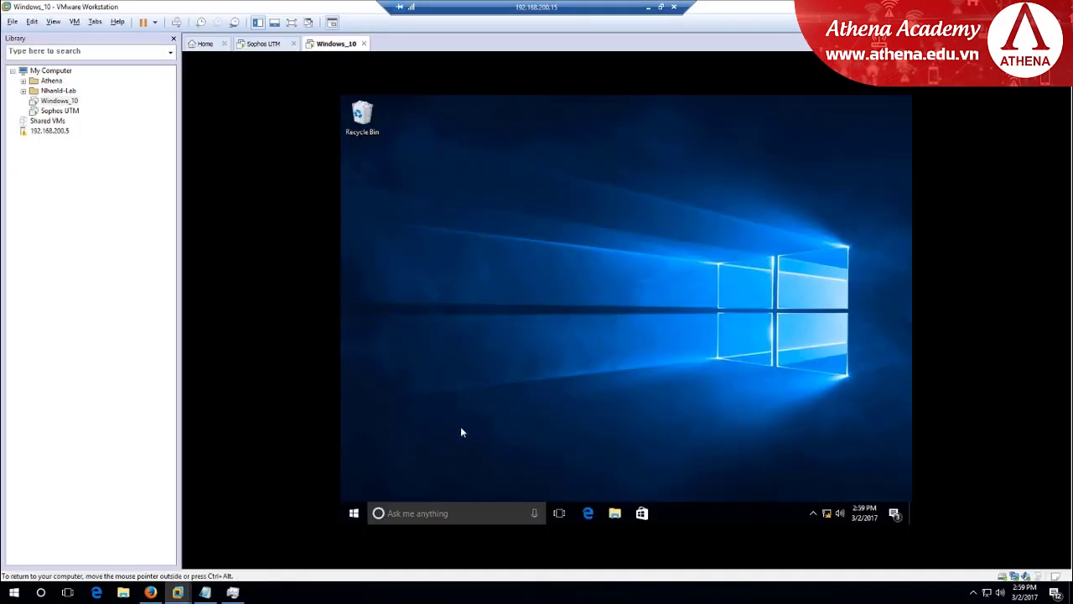
pyautogui.rightClick(352, 518)
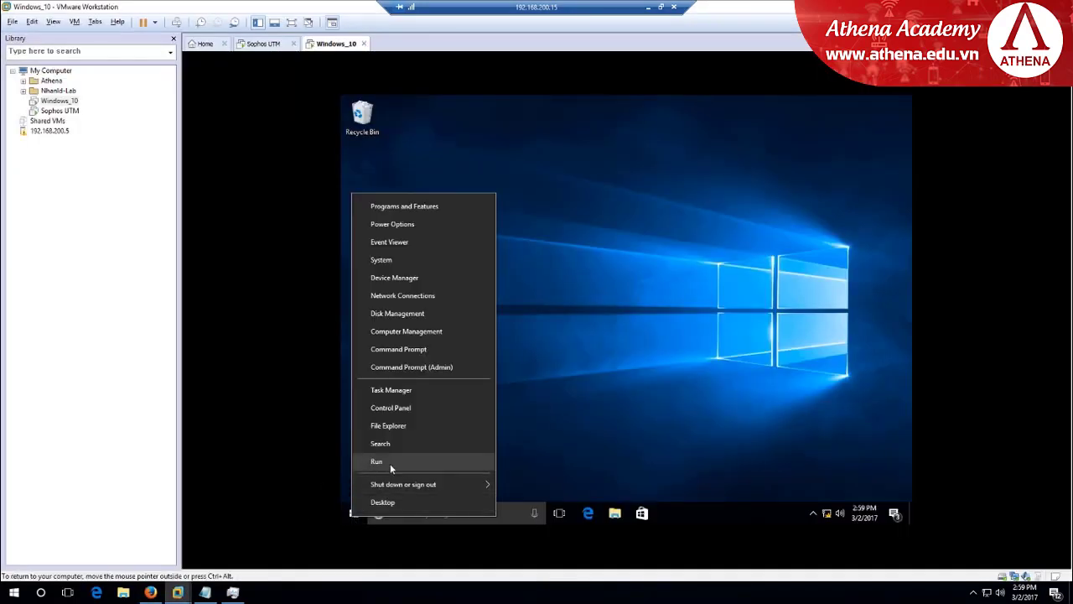
pyautogui.click(390, 463)
pyautogui.write('ncpa.cpl')
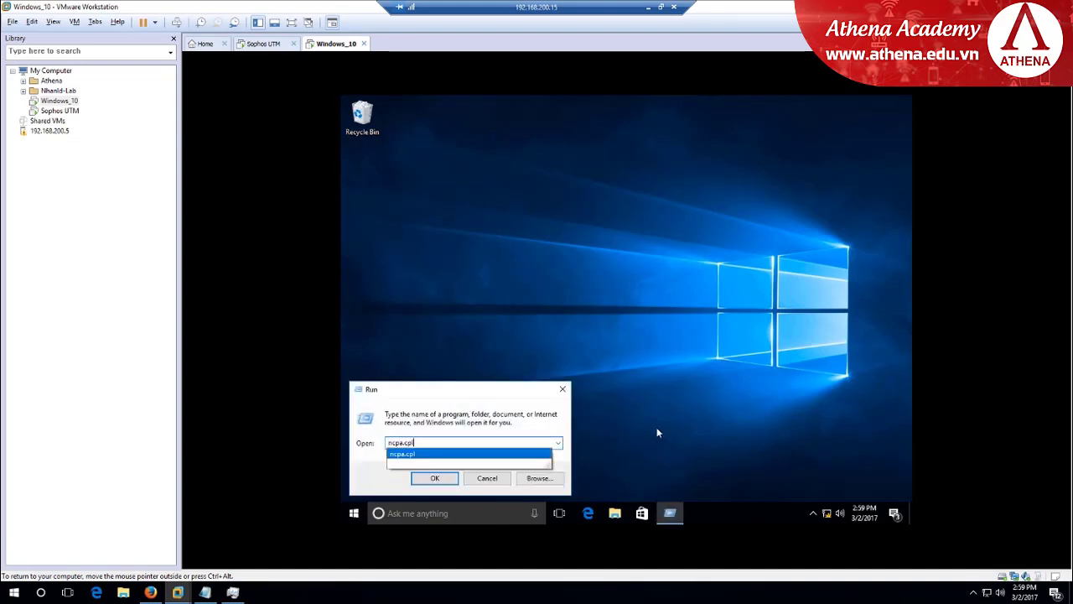
pyautogui.press('Return')
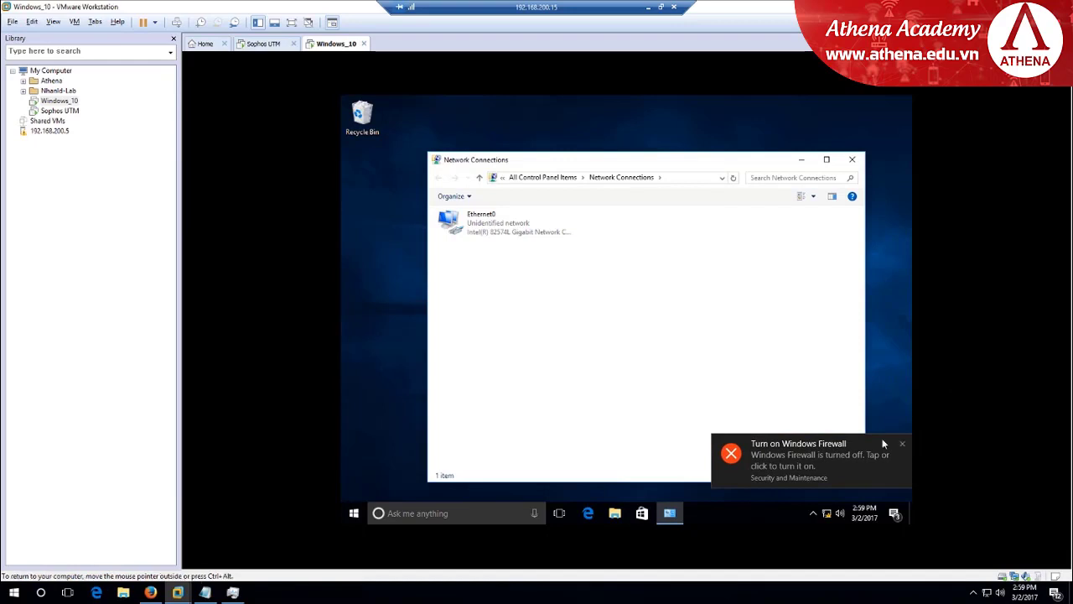
# Open Ethernet0's IPv4 settings (192.168.10.1, gateway 192.168.10.254), then switch to the Sophos UTM tab
pyautogui.click(488, 237)
pyautogui.rightClick(489, 237)
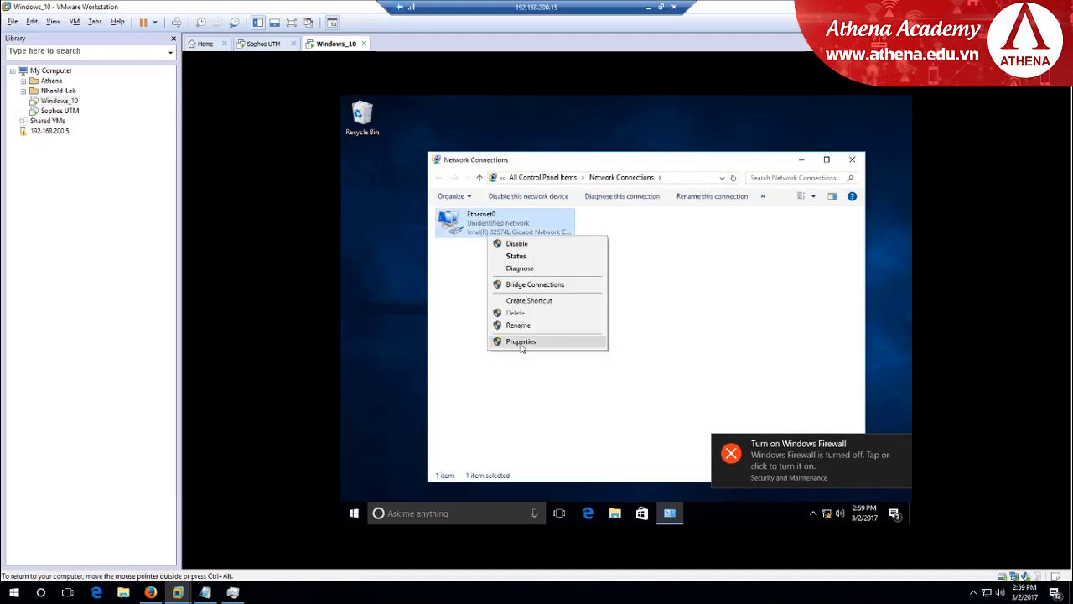
pyautogui.click(521, 342)
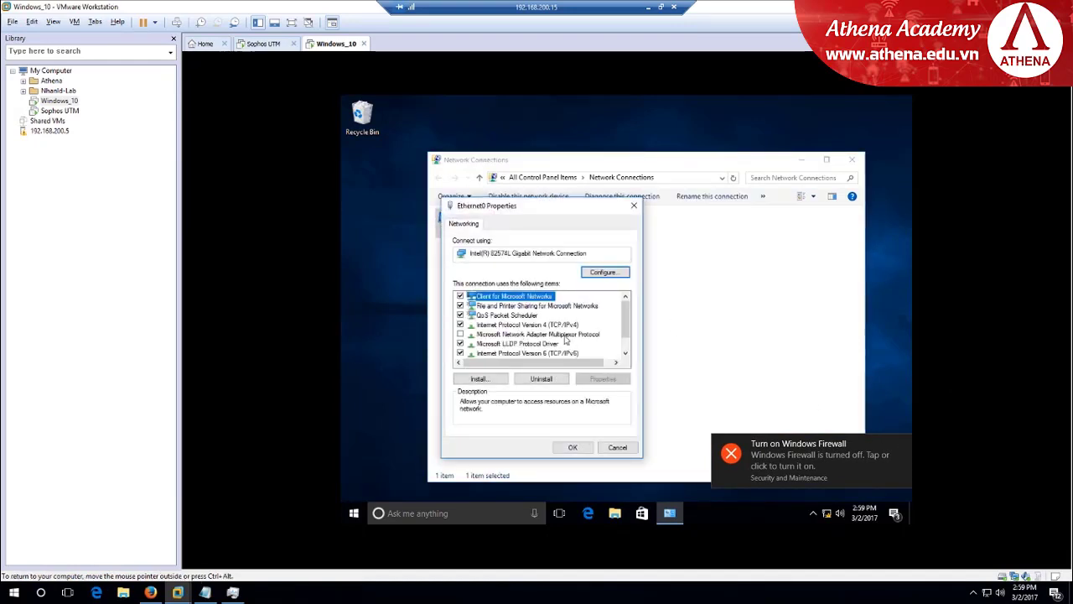
pyautogui.click(528, 325)
pyautogui.click(603, 378)
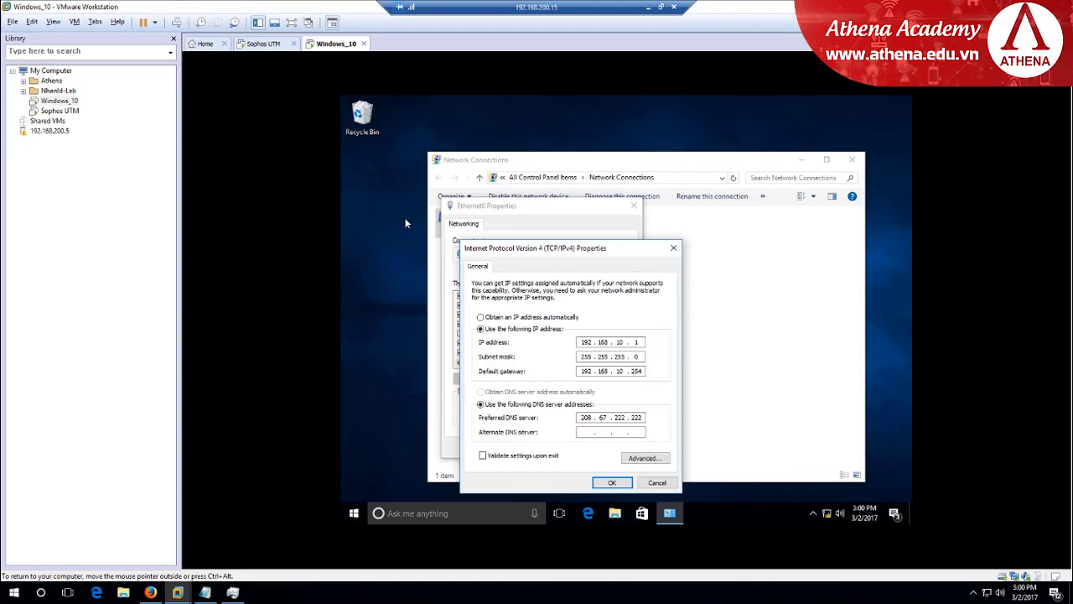
pyautogui.click(262, 43)
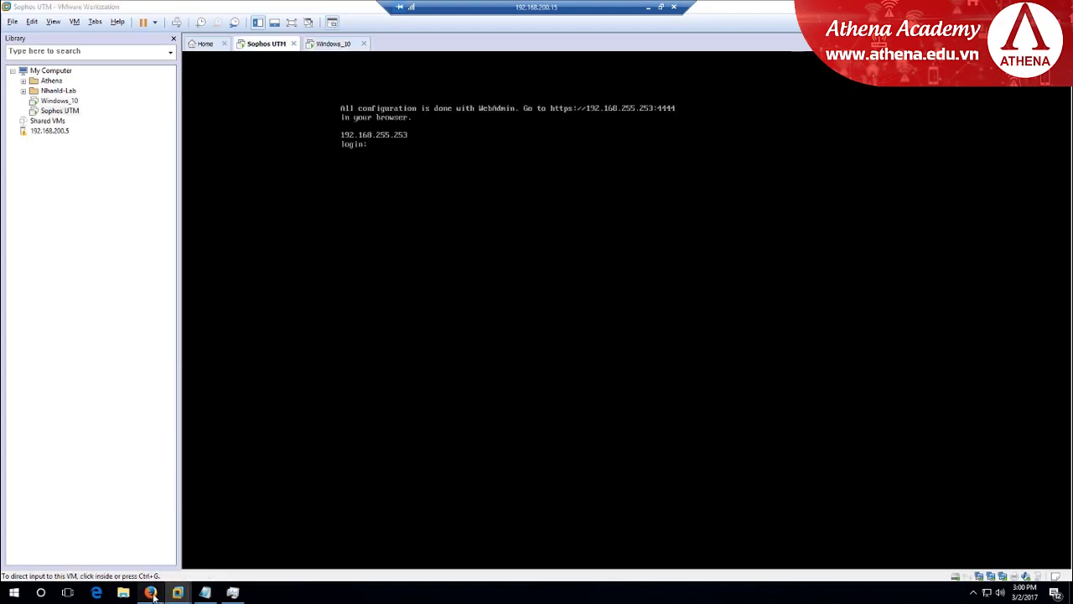
# Check WebAdmin, then confirm the Windows 10 VM's IPv4 settings with OK
pyautogui.click(151, 592)
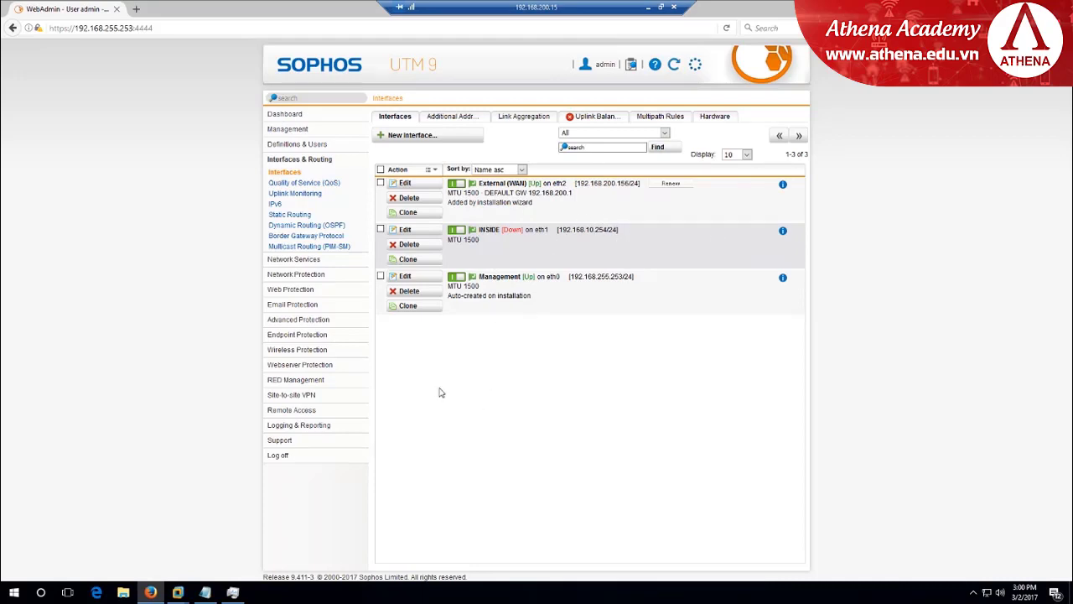
pyautogui.moveTo(178, 591)
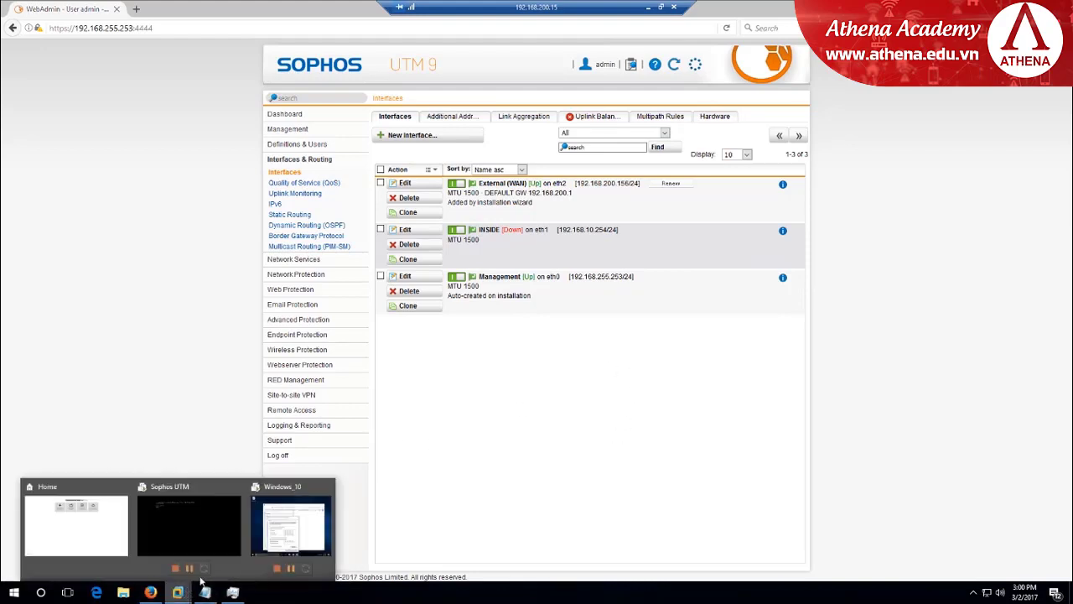
pyautogui.click(277, 546)
pyautogui.click(614, 482)
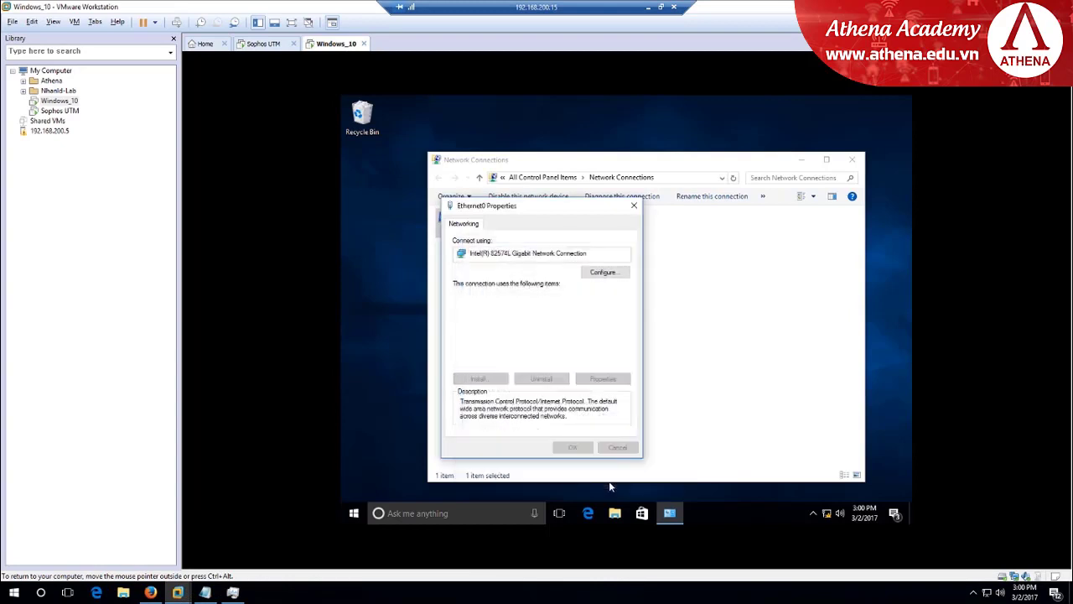
# Review the Sophos UTM VM's network adapters: NAT, INSIDE LAN segment, and bridged
pyautogui.click(261, 45)
pyautogui.rightClick(259, 47)
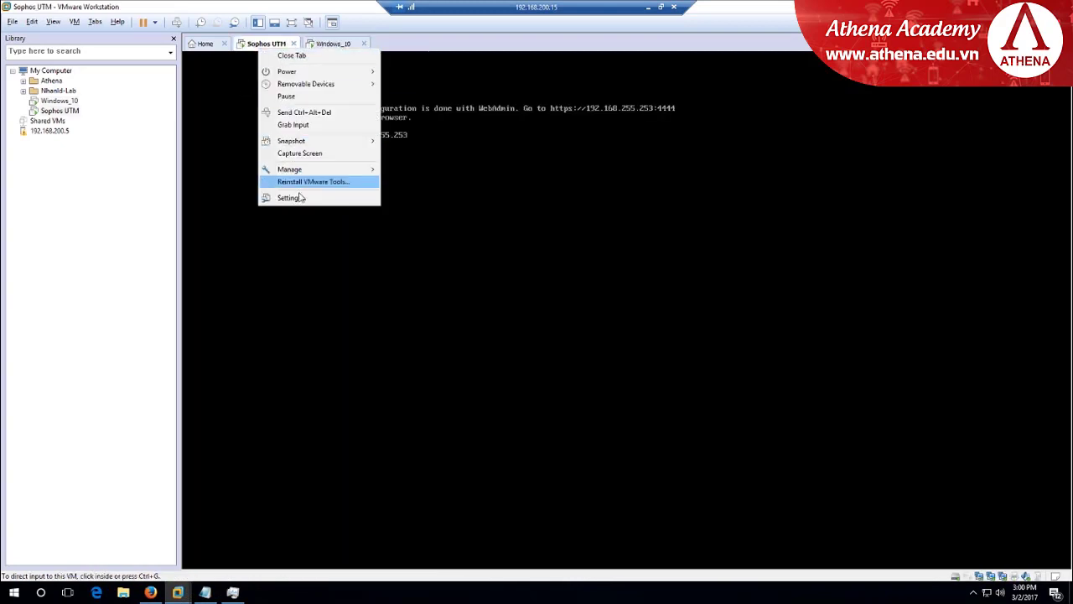
pyautogui.click(301, 200)
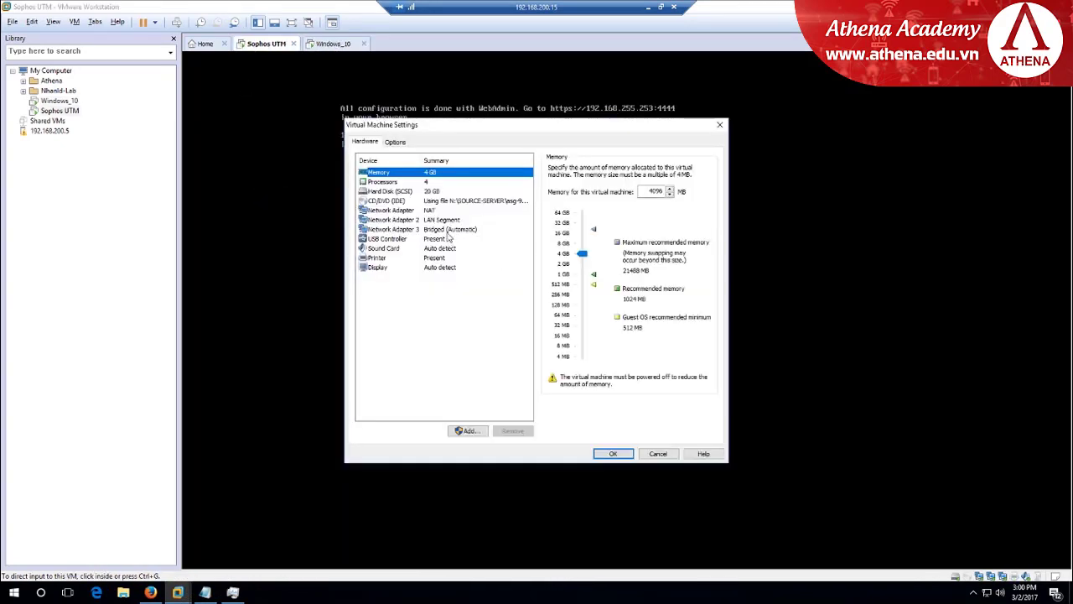
pyautogui.click(444, 220)
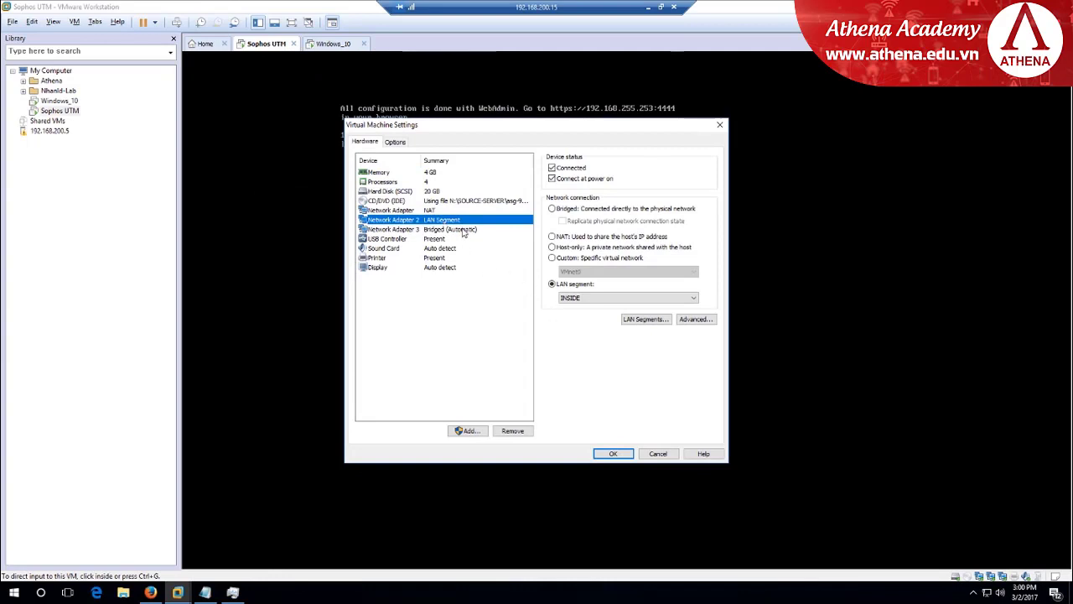
pyautogui.click(463, 231)
pyautogui.click(433, 210)
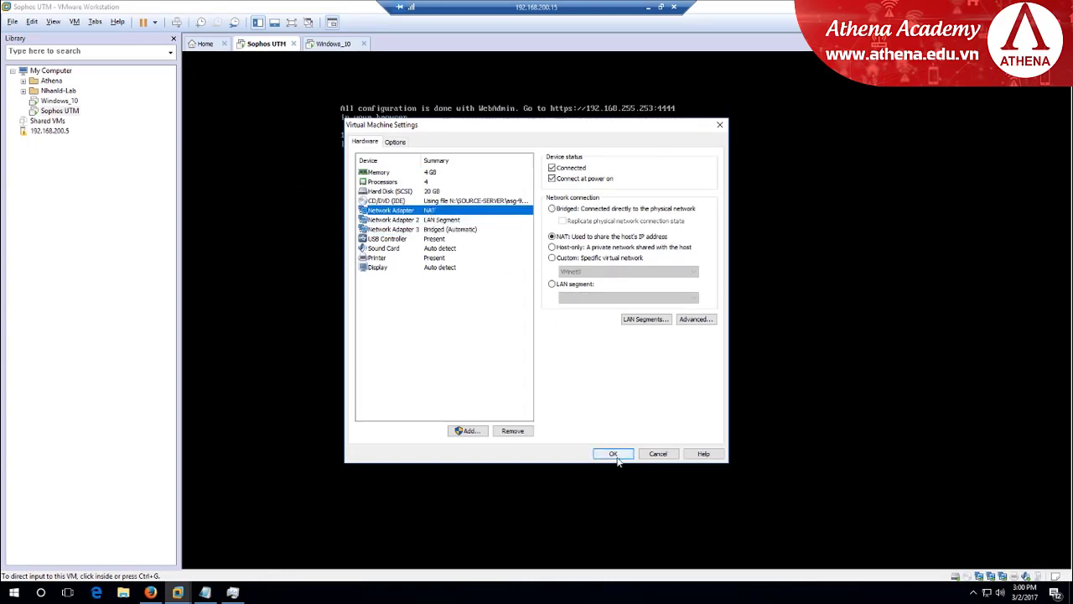
pyautogui.click(612, 453)
# Refresh the WebAdmin interface list to show INSIDE Up, then return to the Windows 10 VM
pyautogui.click(151, 592)
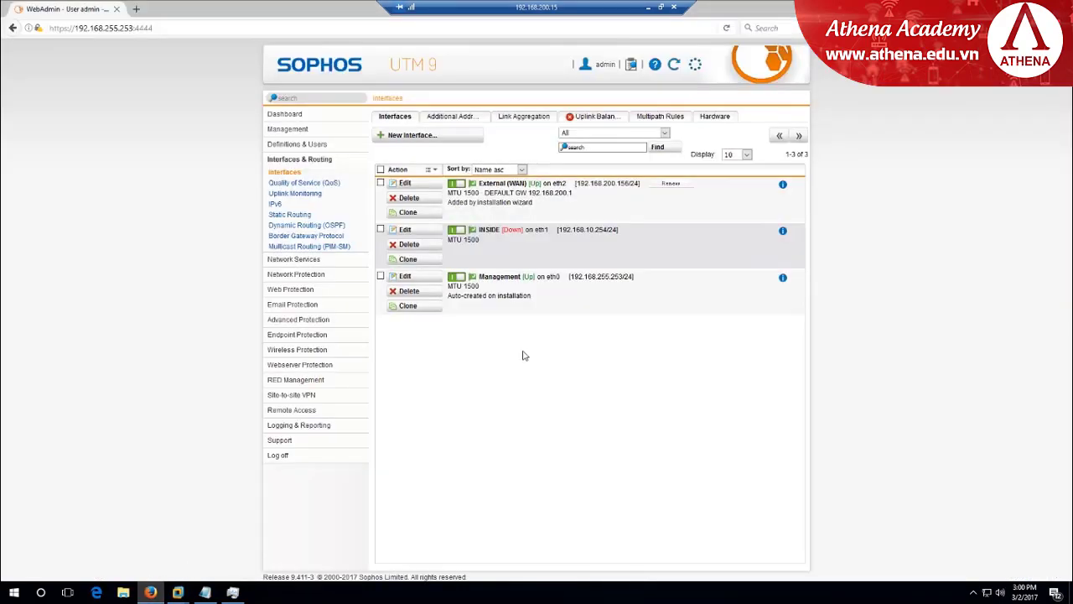
pyautogui.click(674, 65)
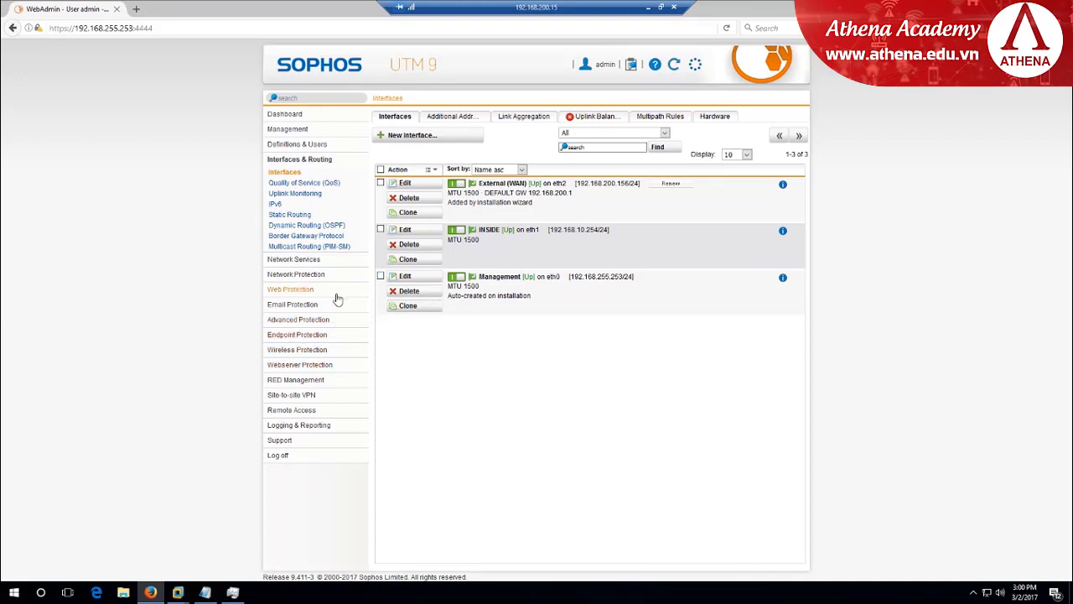
pyautogui.moveTo(178, 591)
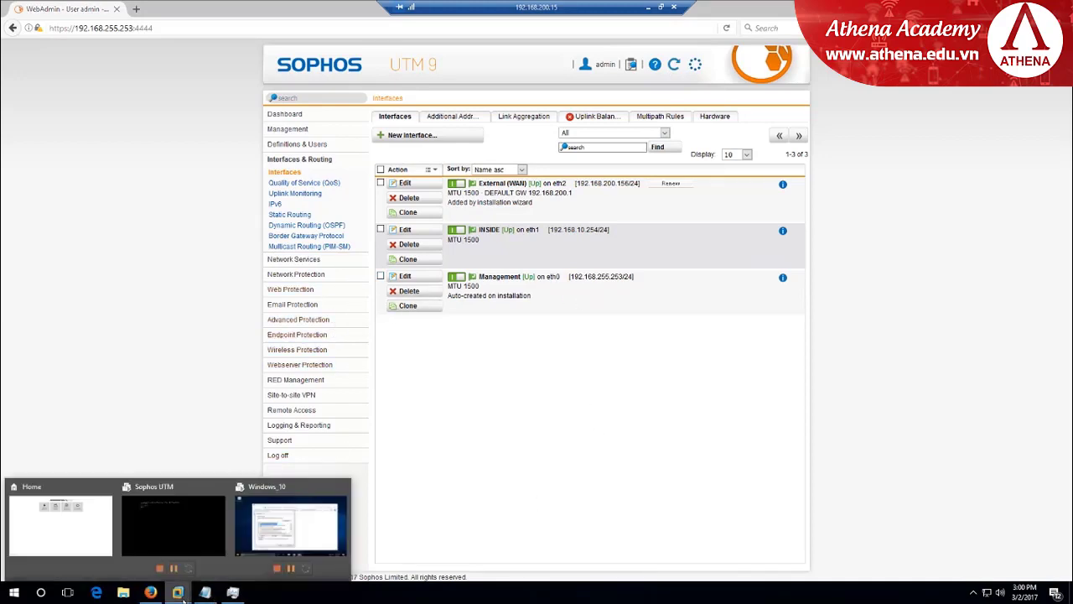
pyautogui.click(287, 547)
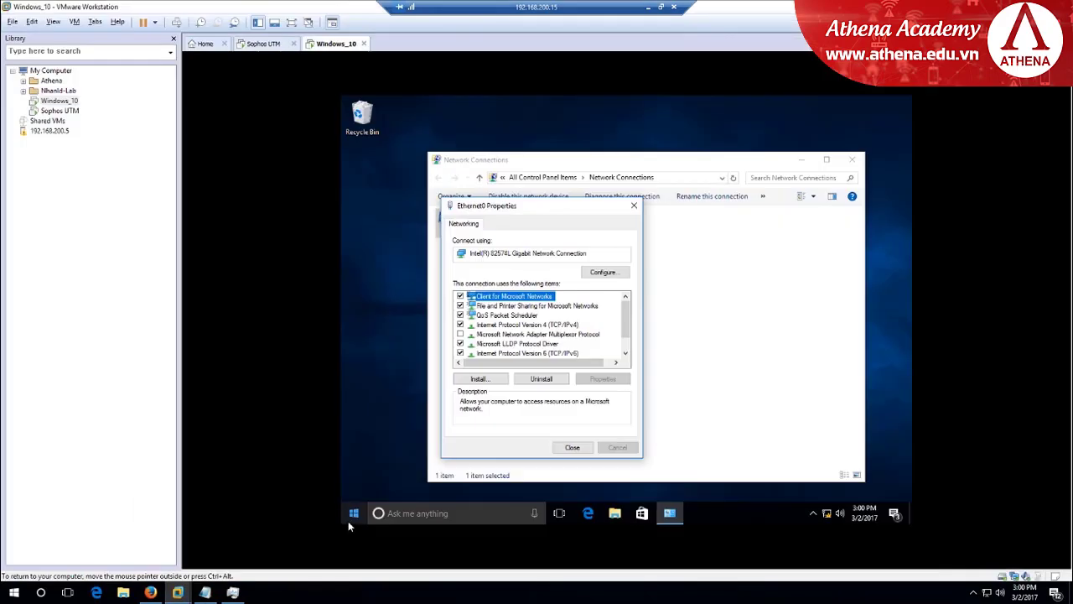
# Close the Ethernet0 and Network Connections windows and launch cmd from Run
pyautogui.click(635, 208)
pyautogui.click(852, 159)
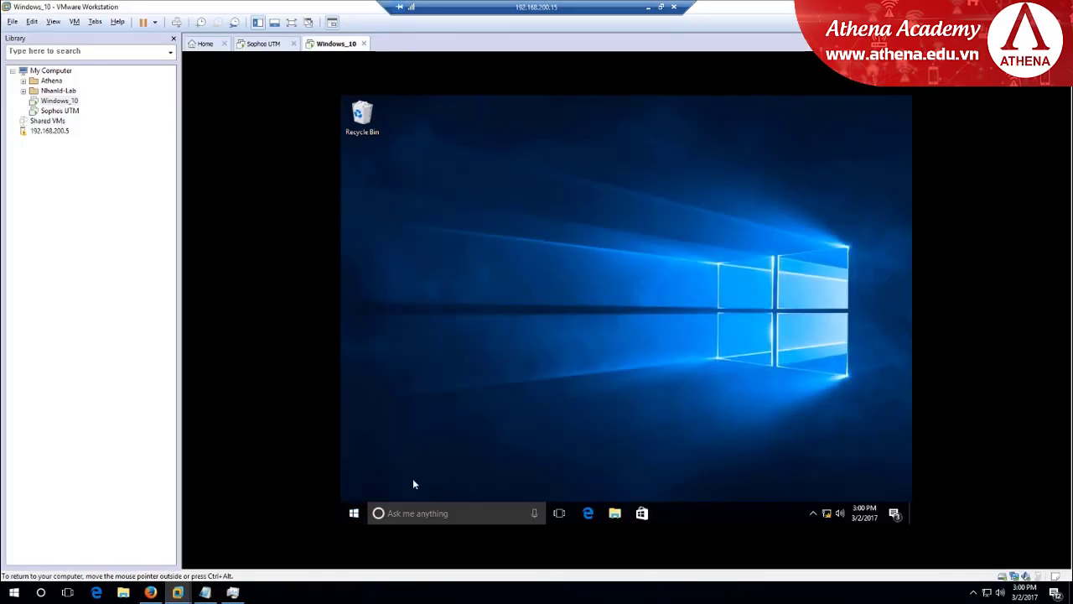
pyautogui.rightClick(354, 512)
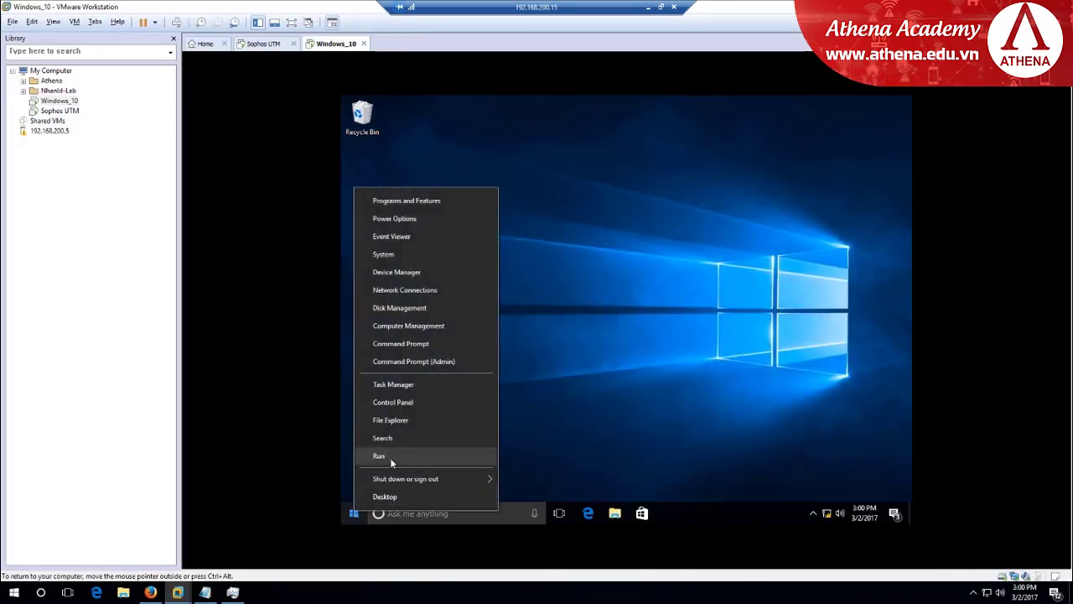
pyautogui.click(390, 457)
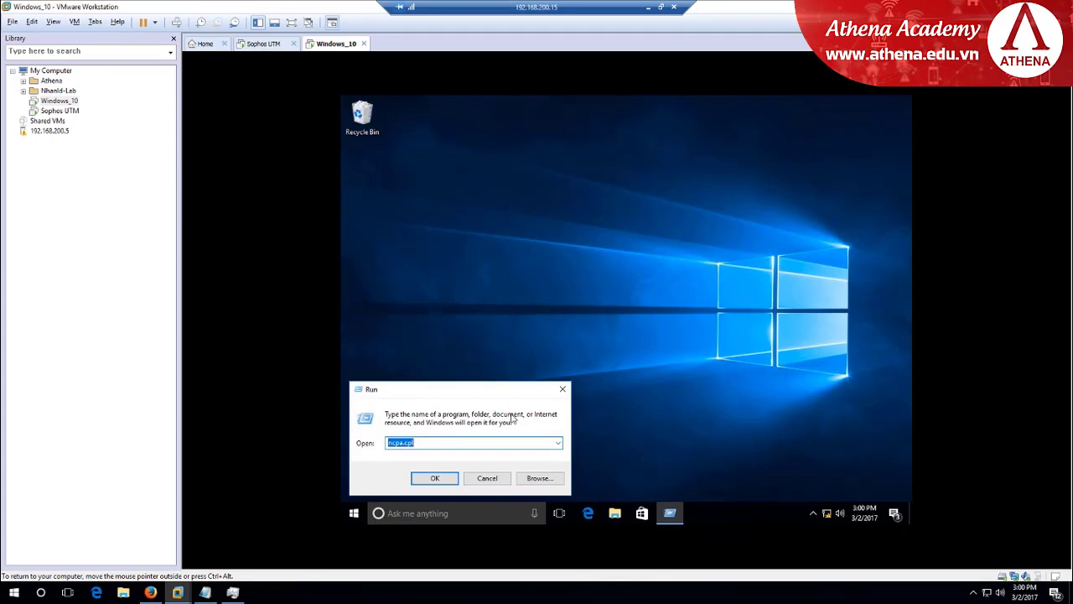
pyautogui.write('cmd')
pyautogui.press('Return')
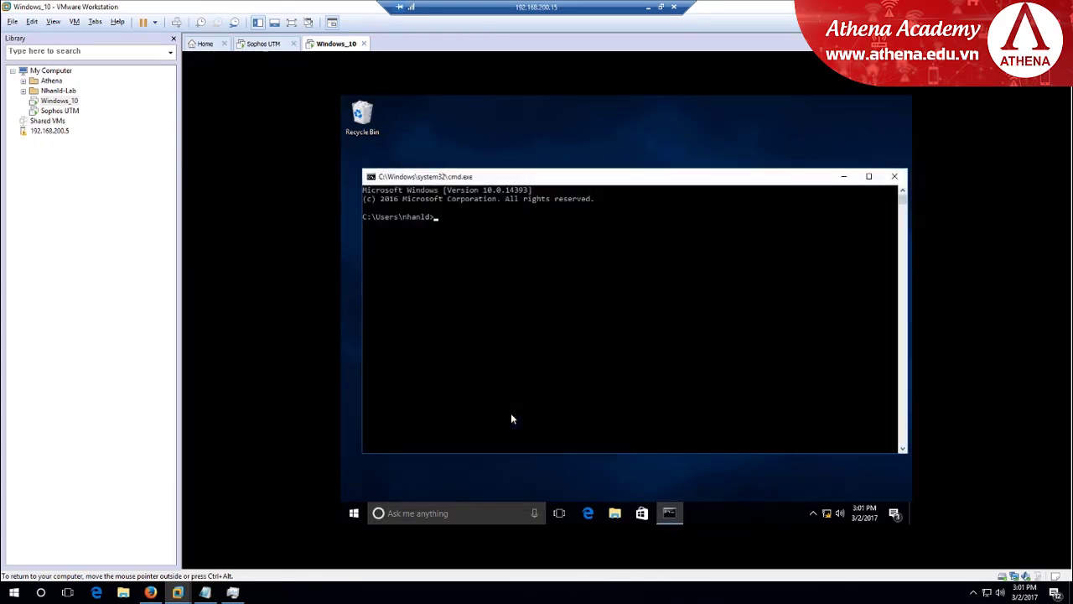
# Run 'ping 208.67.222.222 -t' and open a second Command Prompt with Win+R
pyautogui.moveTo(616, 183); pyautogui.dragTo(600, 111)
pyautogui.write('ping')
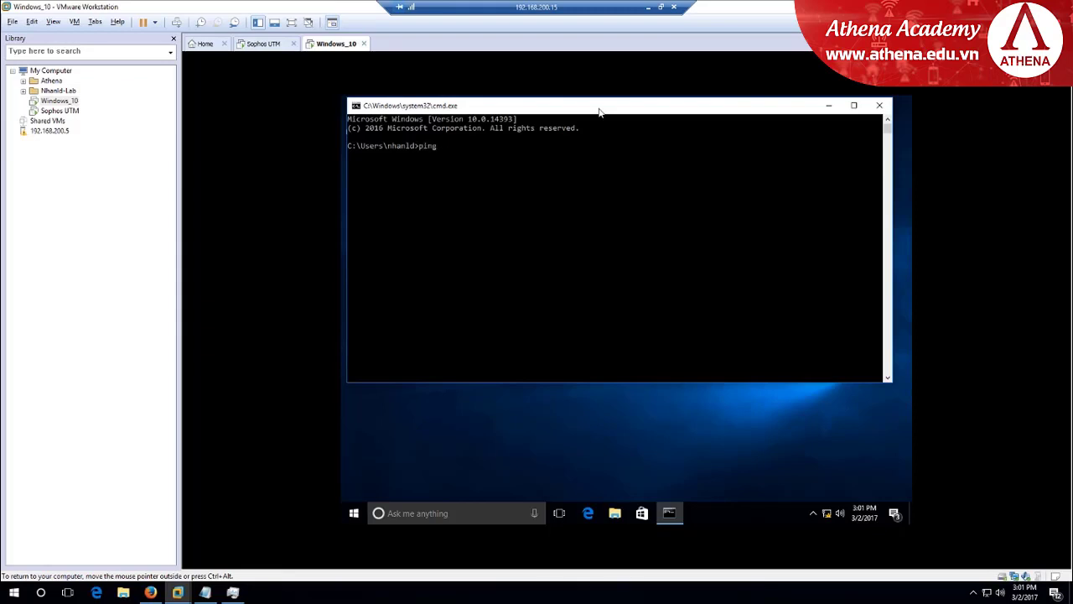
pyautogui.write(' 208.67.222.222 -t')
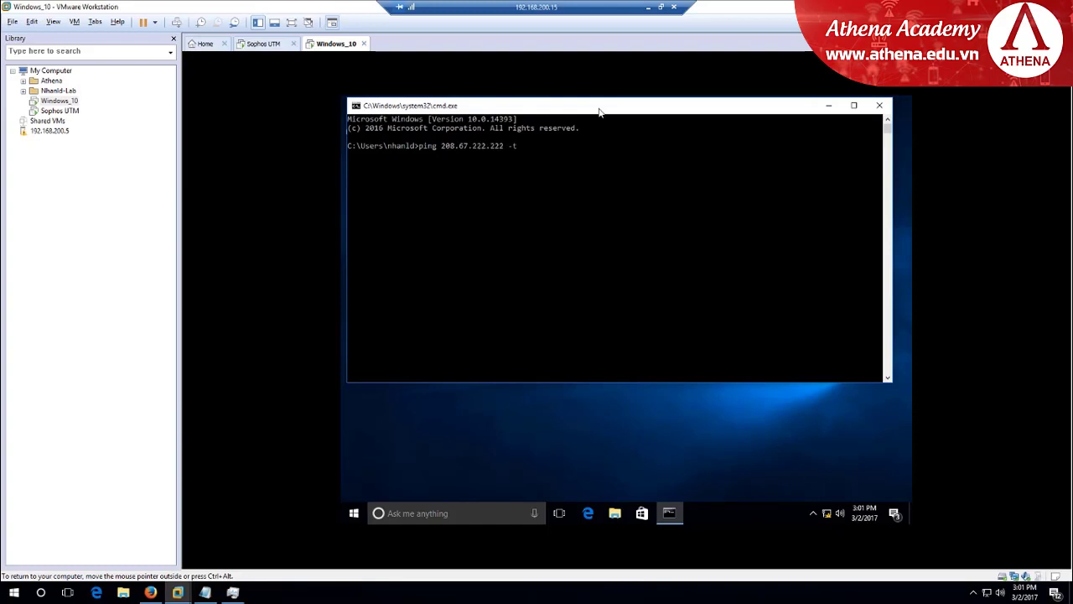
pyautogui.press('Return')
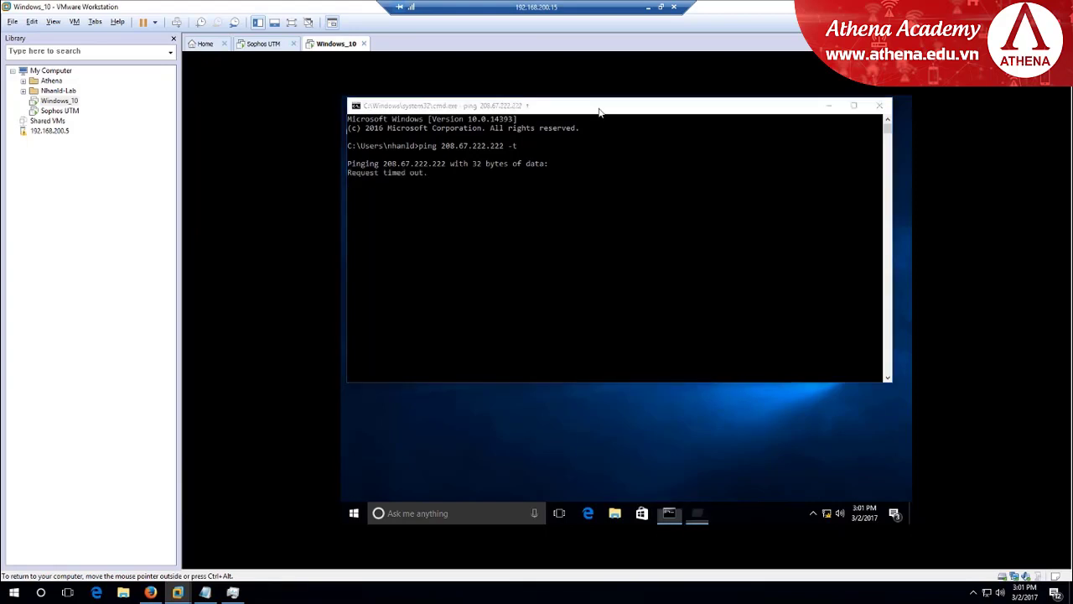
pyautogui.press('super+r')
pyautogui.press('Return')
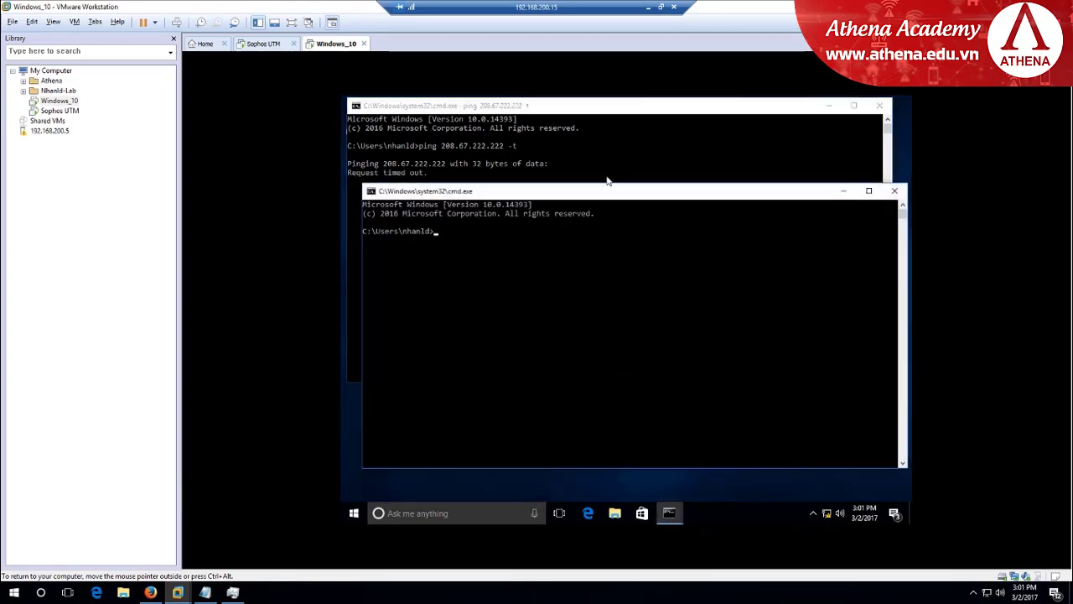
# Run a continuous ping to gateway 192.168.10.254, arrange both prompts, then switch to WebAdmin in Firefox
pyautogui.moveTo(601, 196); pyautogui.dragTo(593, 224)
pyautogui.write('p')
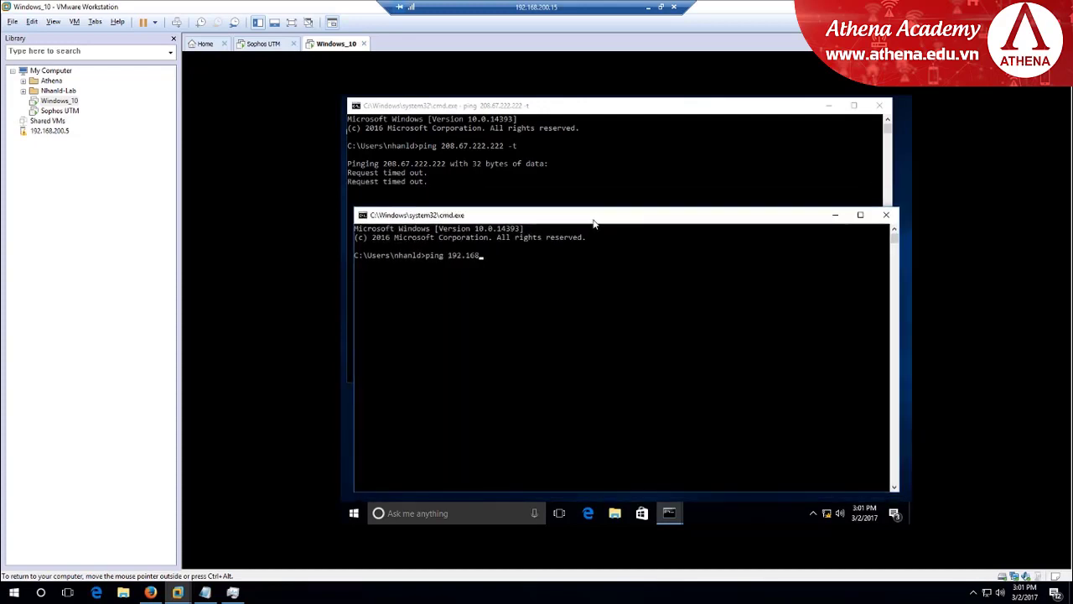
pyautogui.write('ing 192.168.10.254 -t')
pyautogui.press('Return')
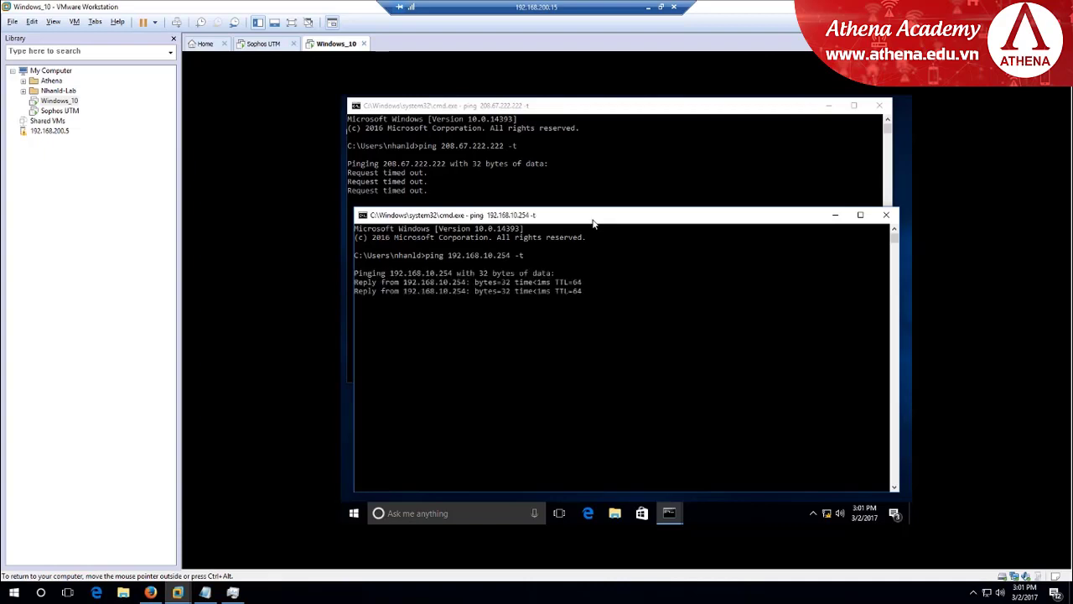
pyautogui.moveTo(569, 223); pyautogui.dragTo(578, 223)
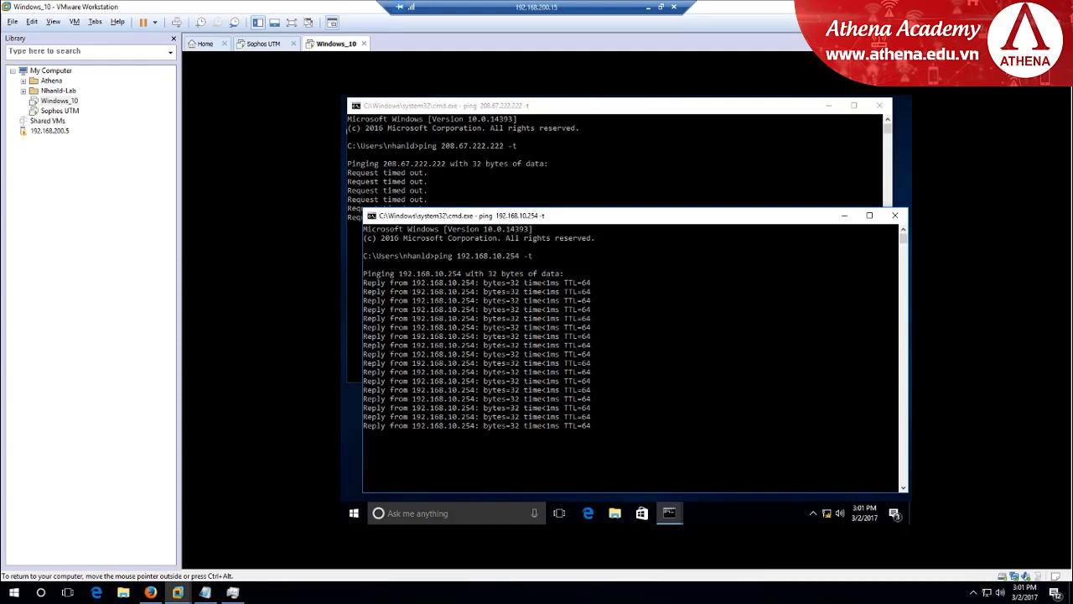
pyautogui.moveTo(509, 219); pyautogui.dragTo(589, 215)
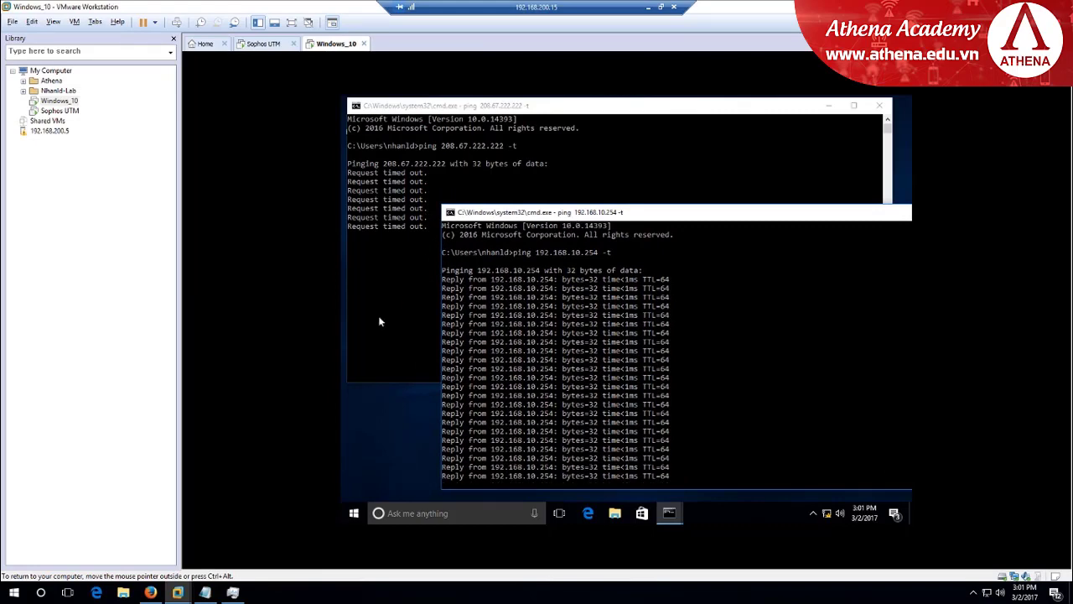
pyautogui.click(150, 592)
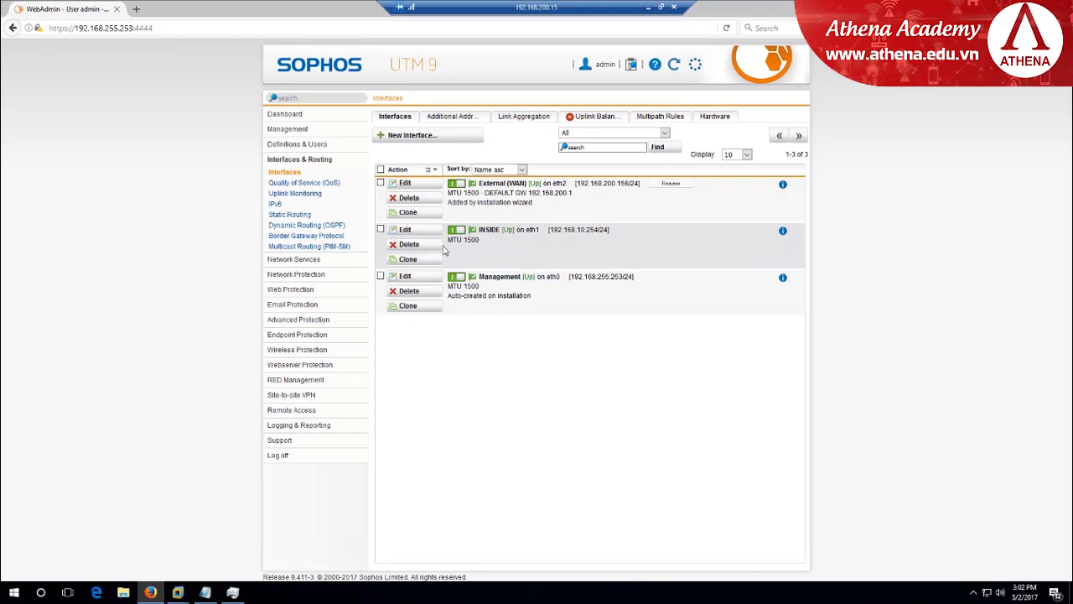
# Go to Network Protection > Firewall and open a New Rule form
pyautogui.click(299, 275)
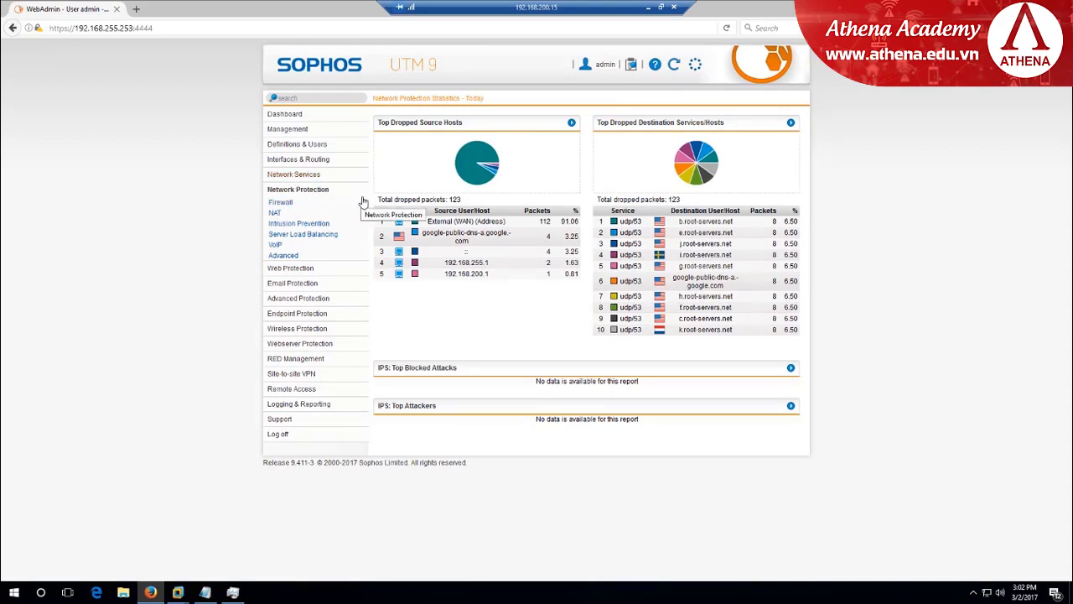
pyautogui.click(283, 203)
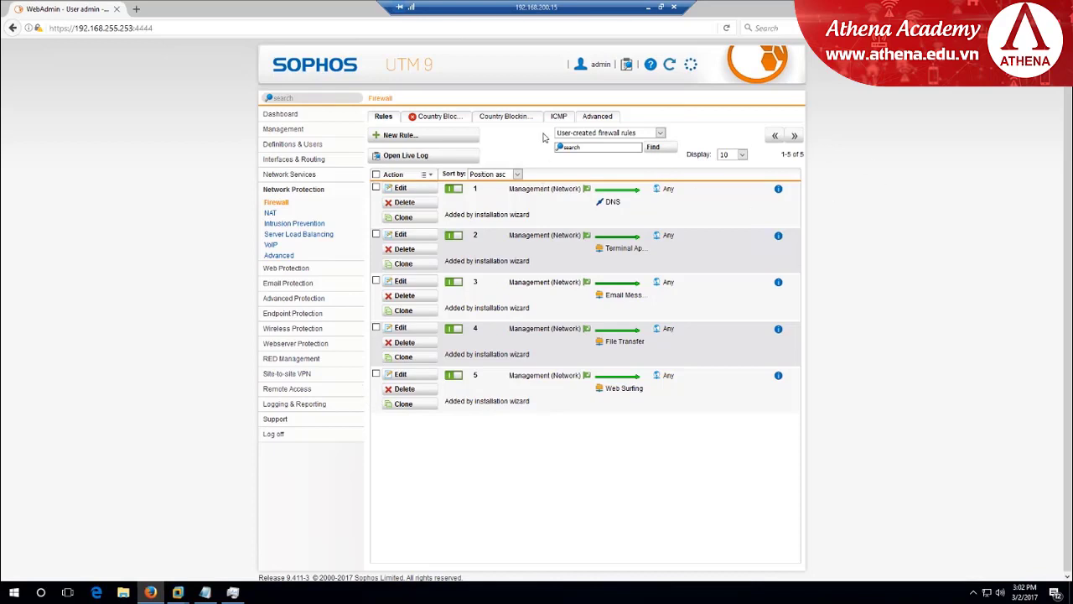
pyautogui.click(391, 138)
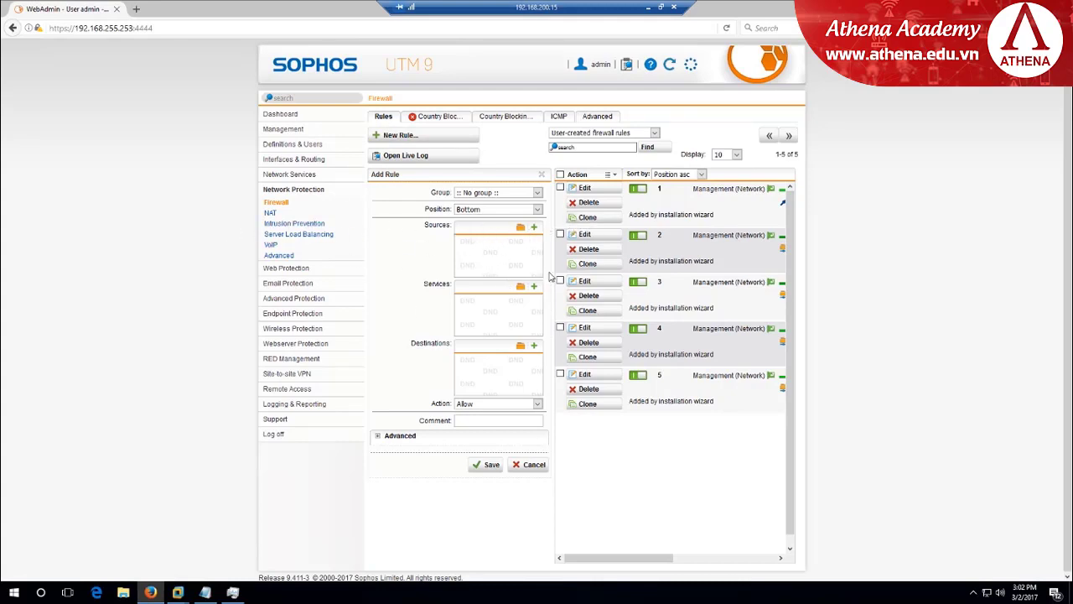
# Set the rule's source to INSIDE (Network), service to Any, and destination to Any
pyautogui.click(521, 228)
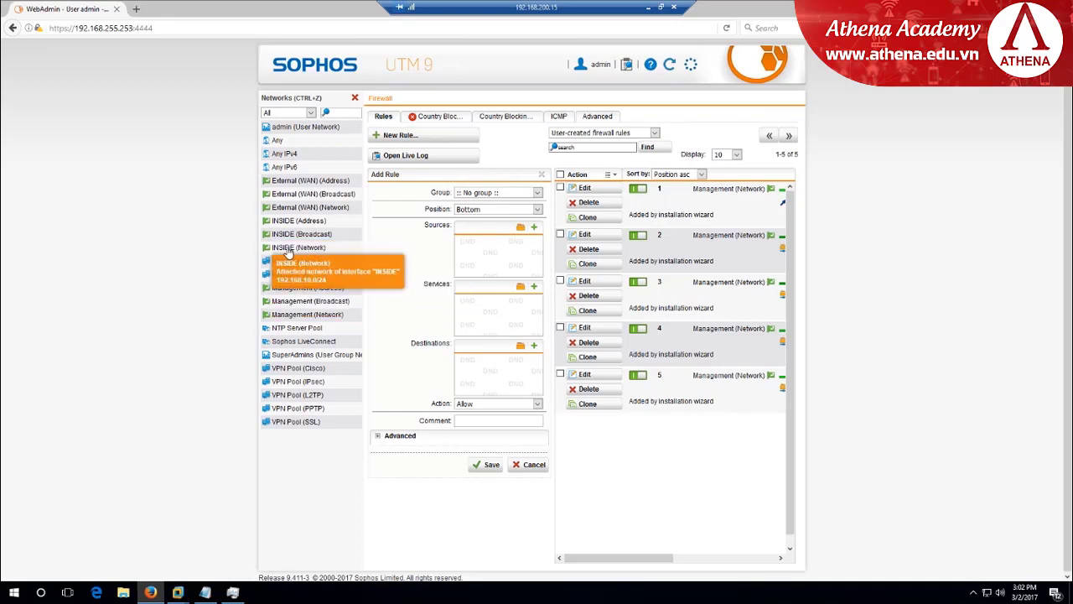
pyautogui.moveTo(304, 251); pyautogui.dragTo(496, 259)
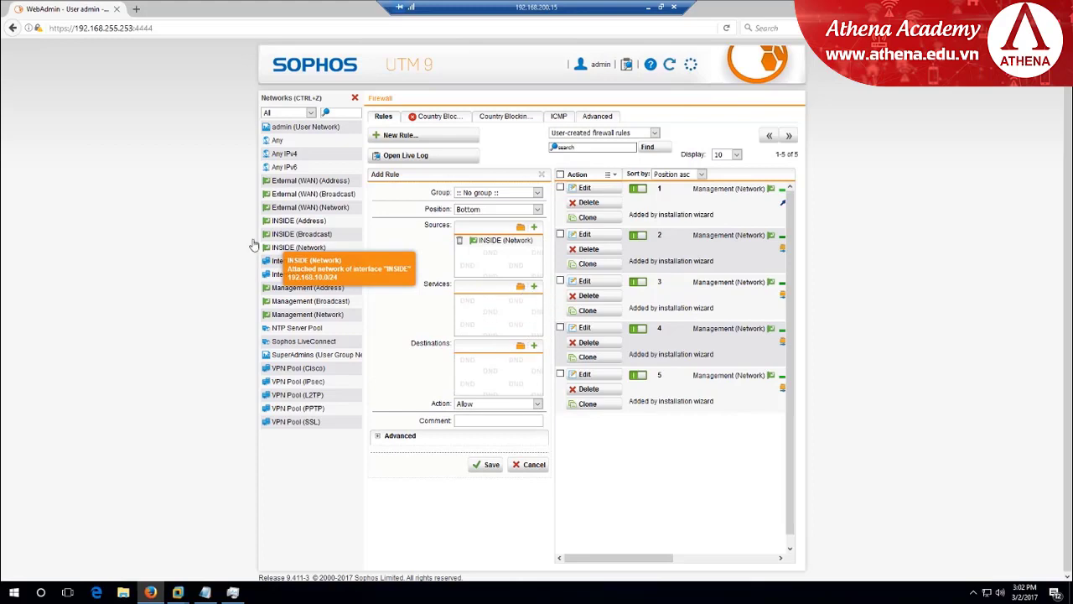
pyautogui.click(520, 288)
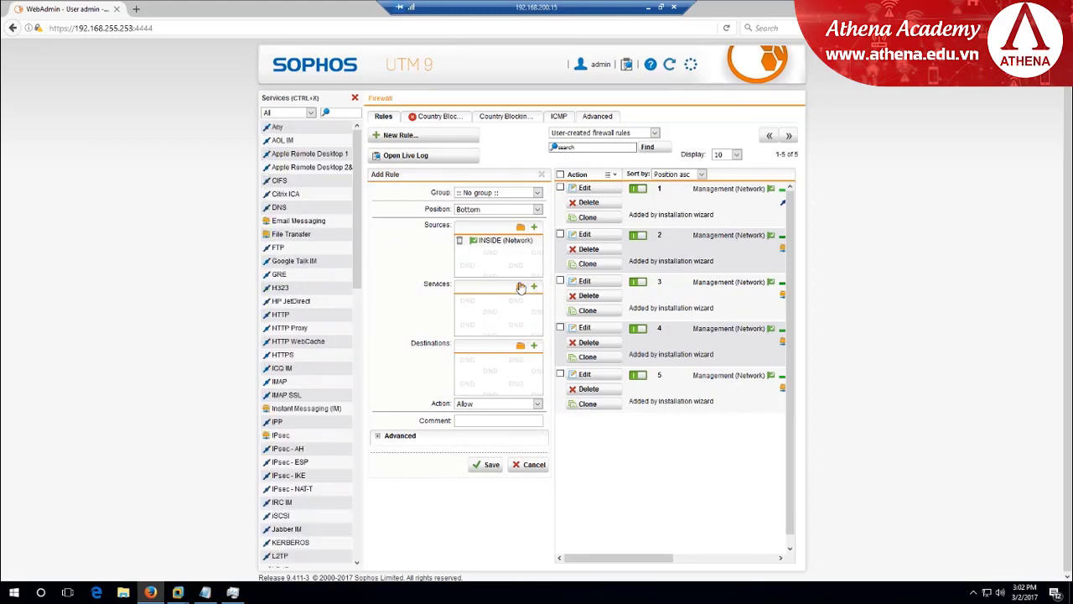
pyautogui.moveTo(281, 132); pyautogui.dragTo(483, 319)
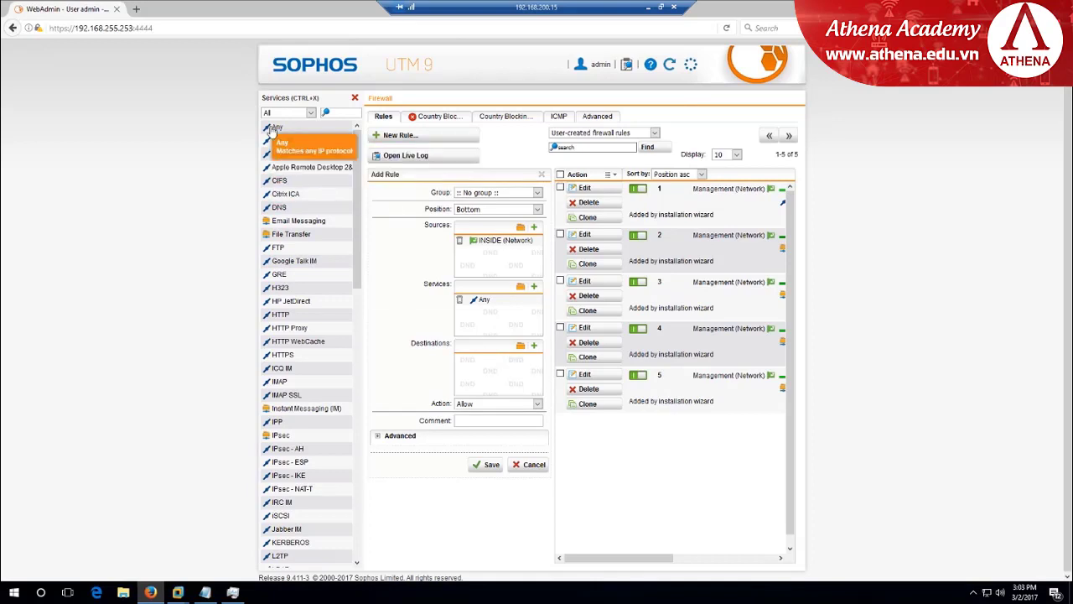
pyautogui.moveTo(273, 130); pyautogui.dragTo(491, 380)
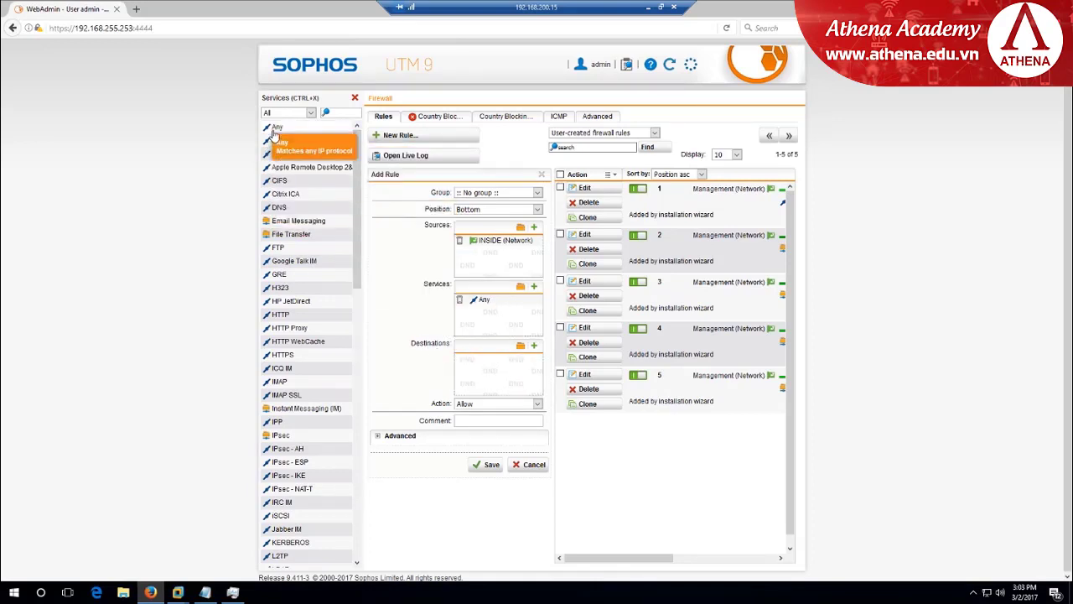
pyautogui.moveTo(274, 132); pyautogui.dragTo(509, 361)
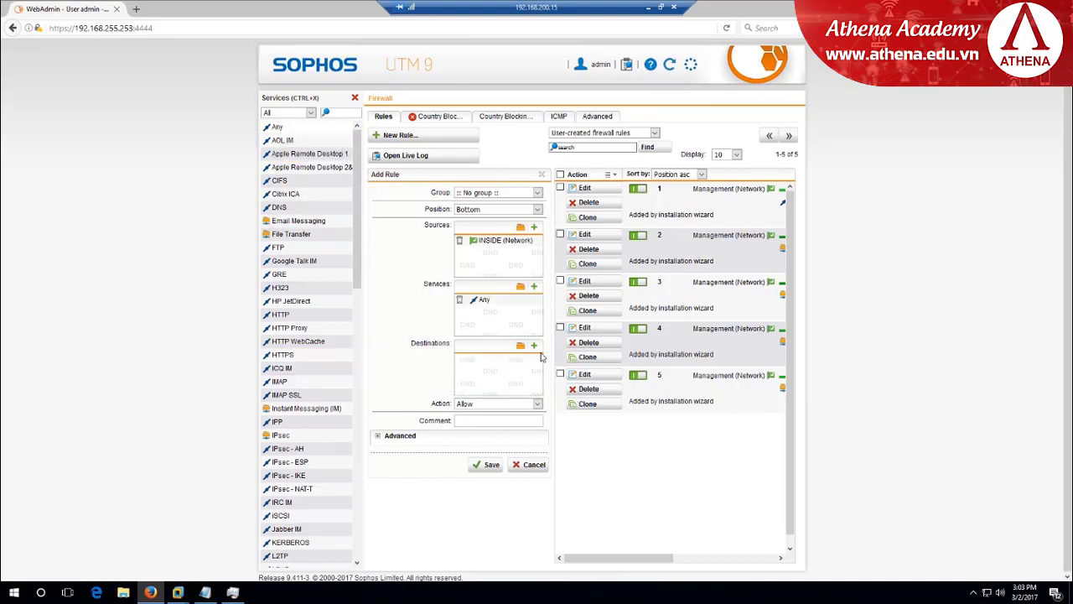
pyautogui.click(520, 346)
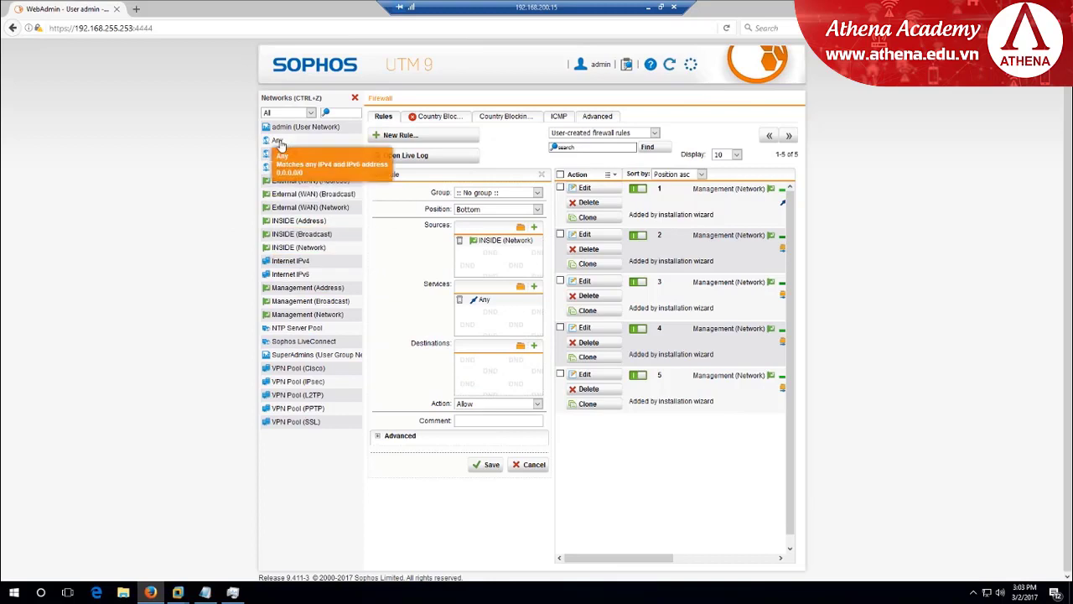
pyautogui.moveTo(280, 145); pyautogui.dragTo(494, 377)
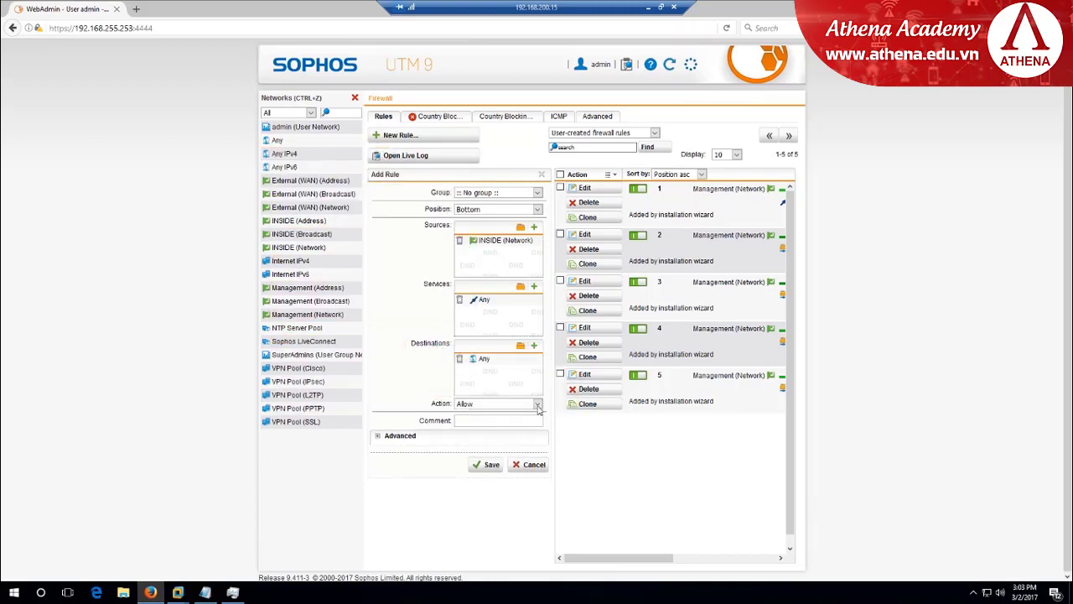
# Keep the rule action as Allow and save the firewall rule
pyautogui.click(538, 404)
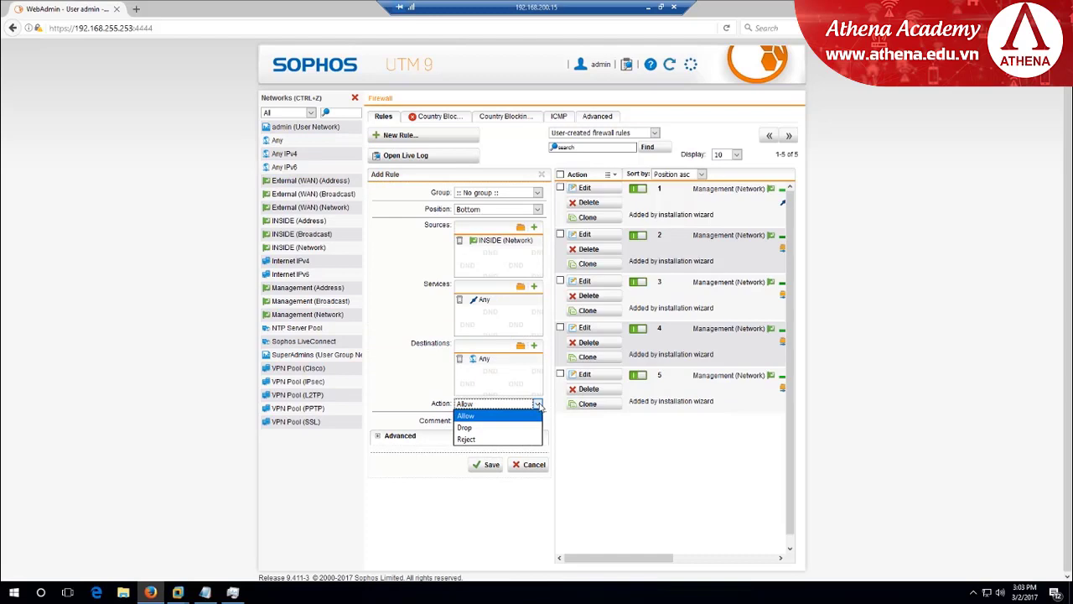
pyautogui.click(486, 416)
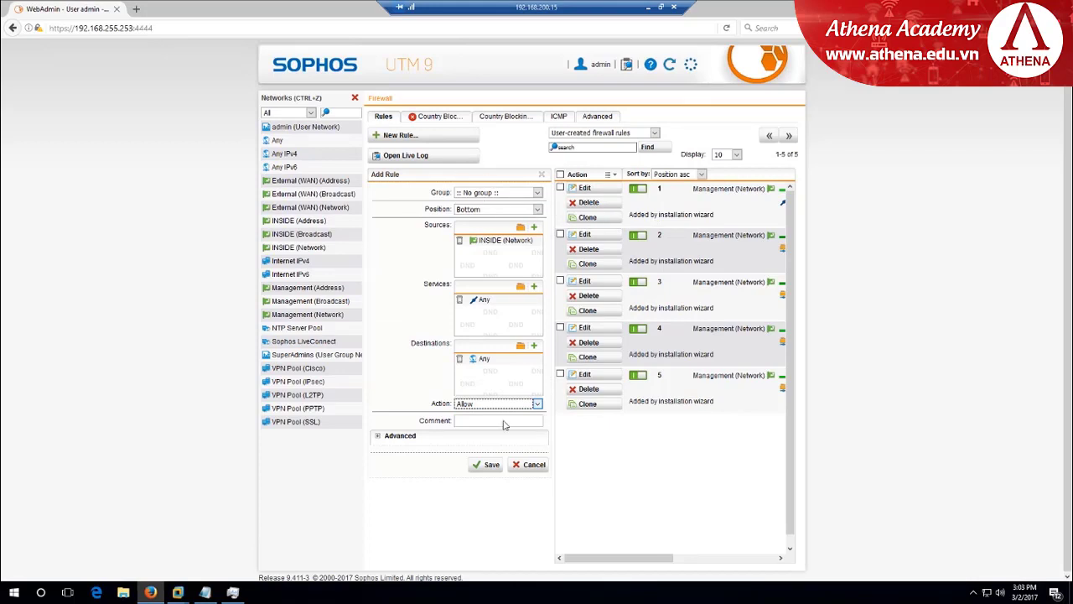
pyautogui.click(493, 470)
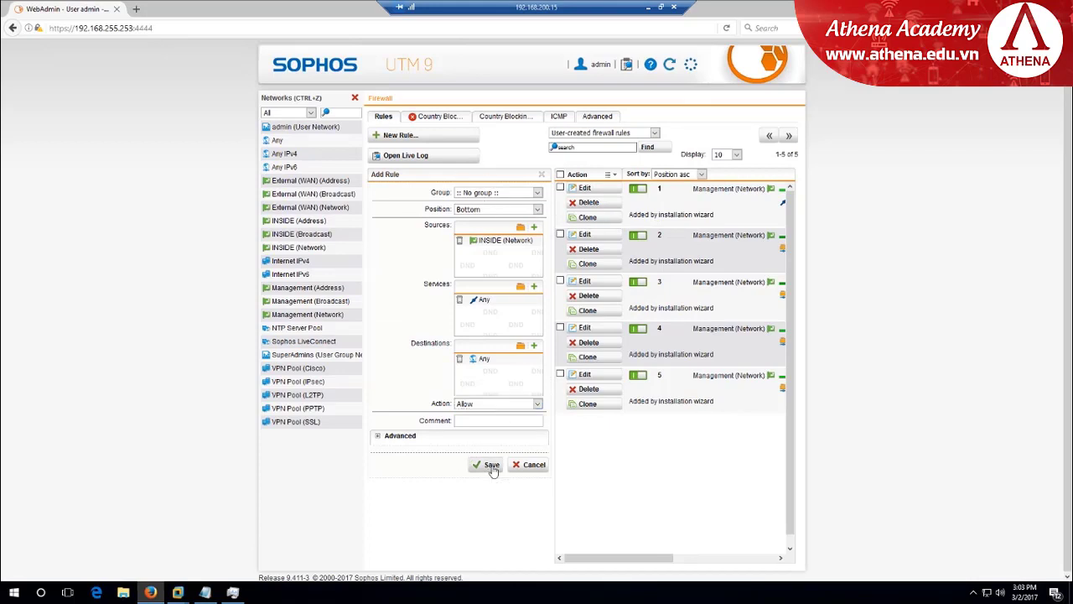
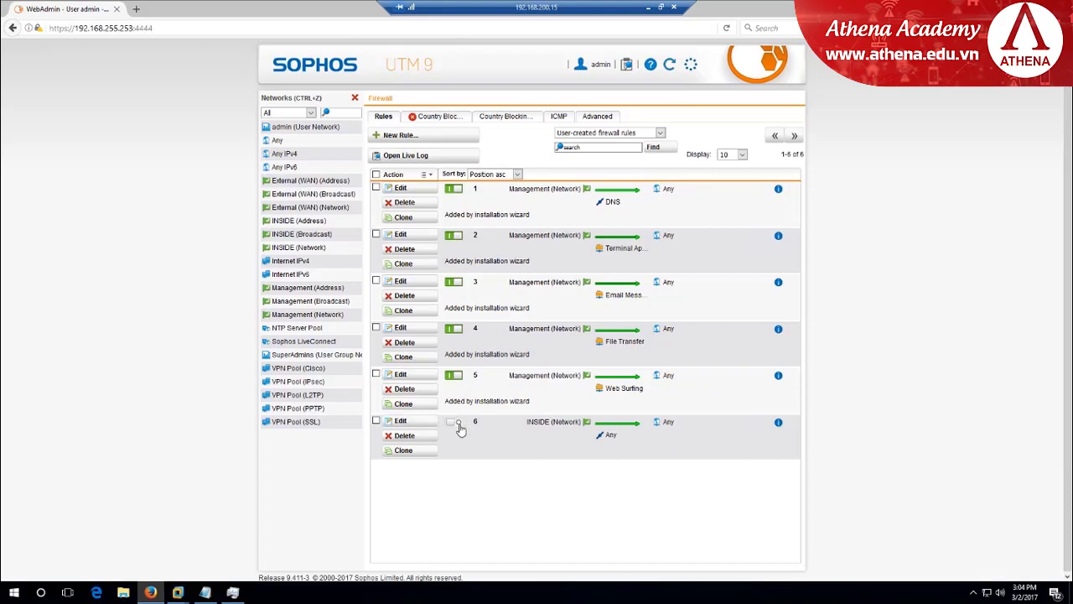
# Enable the INSIDE-to-Any firewall rule and bring up the Windows_10 VM's ping console
pyautogui.click(454, 422)
pyautogui.moveTo(189, 595)
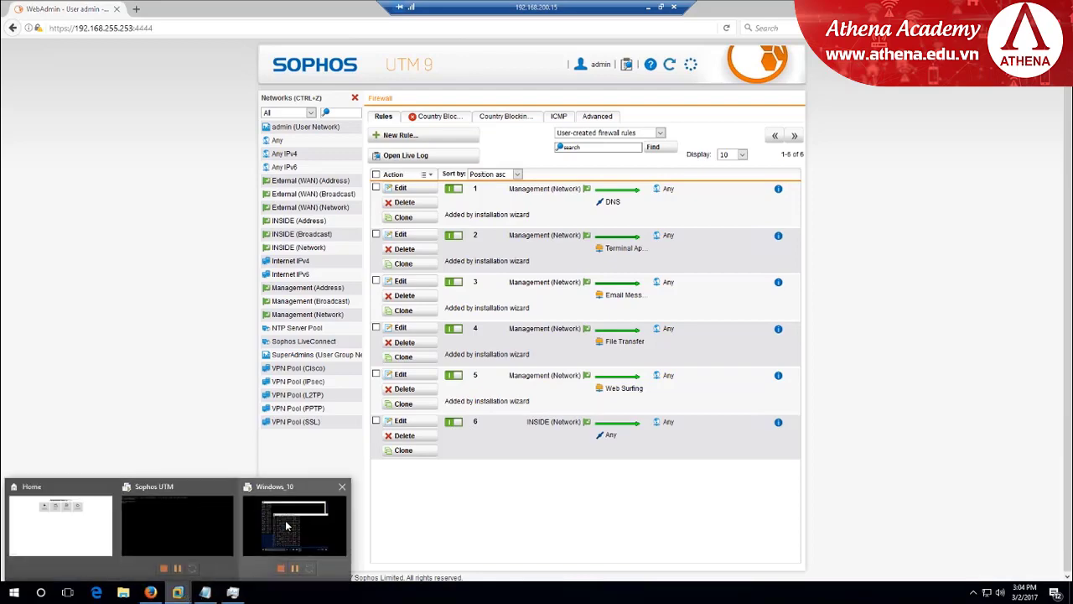
pyautogui.click(280, 525)
pyautogui.click(485, 192)
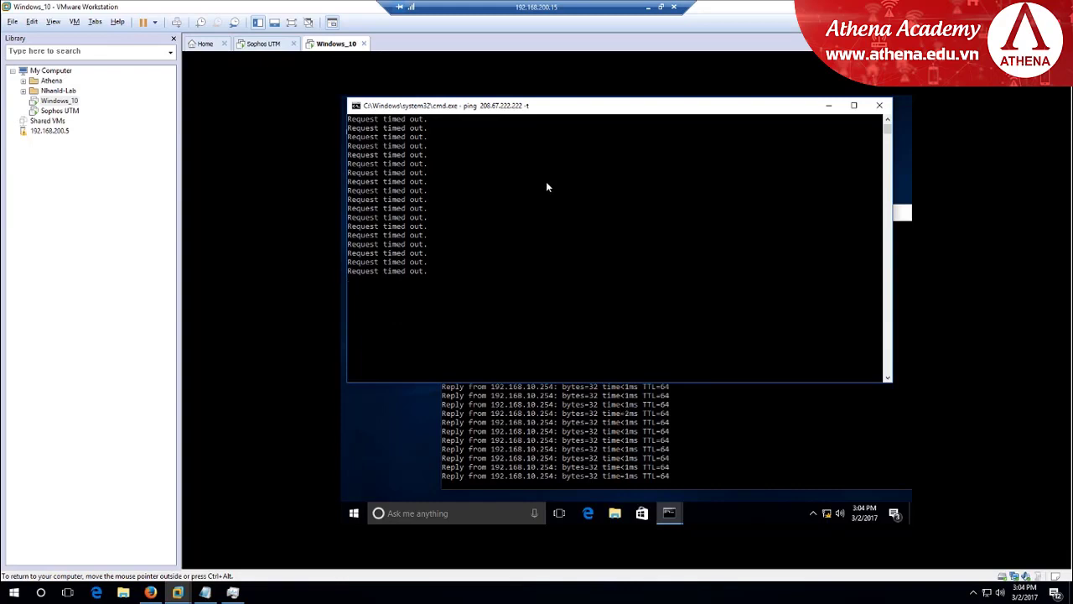
# Return to Sophos WebAdmin in Firefox, close the Networks panel, and go to Network Protection > NAT
pyautogui.click(648, 7)
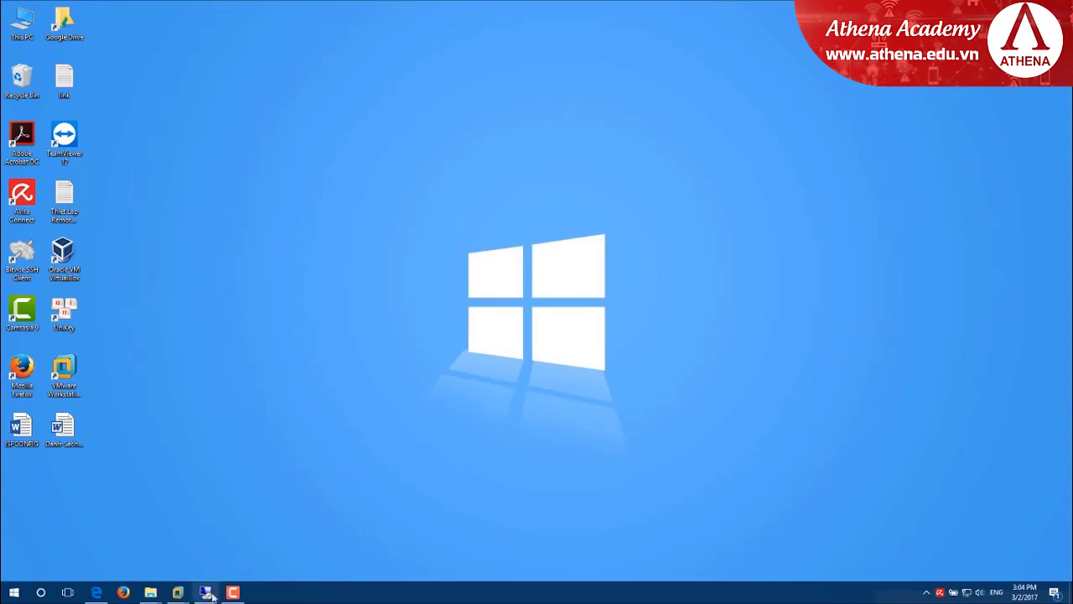
pyautogui.click(206, 592)
pyautogui.click(151, 593)
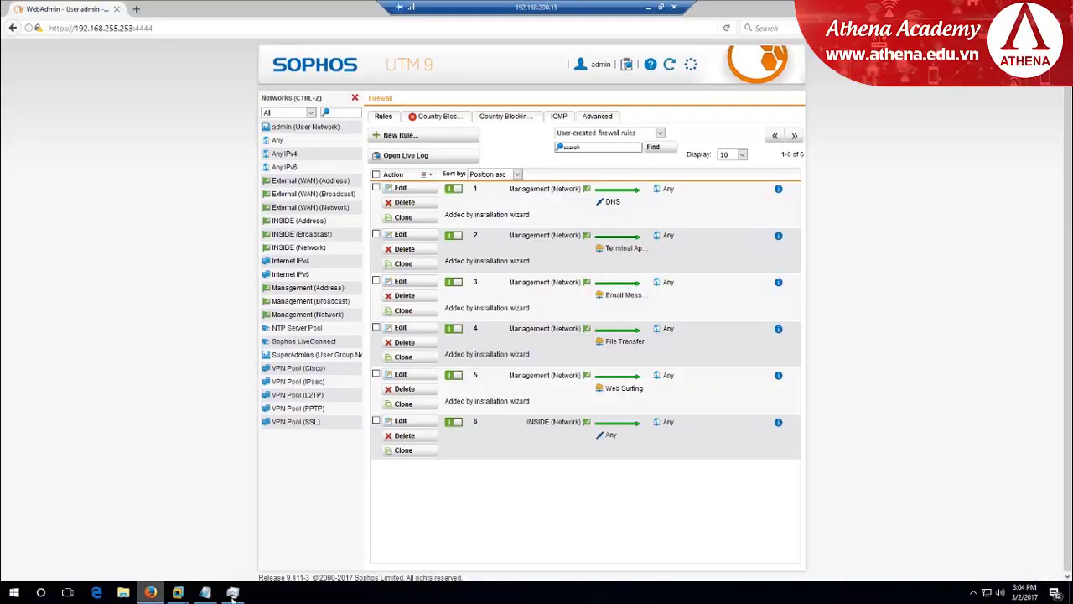
pyautogui.click(355, 99)
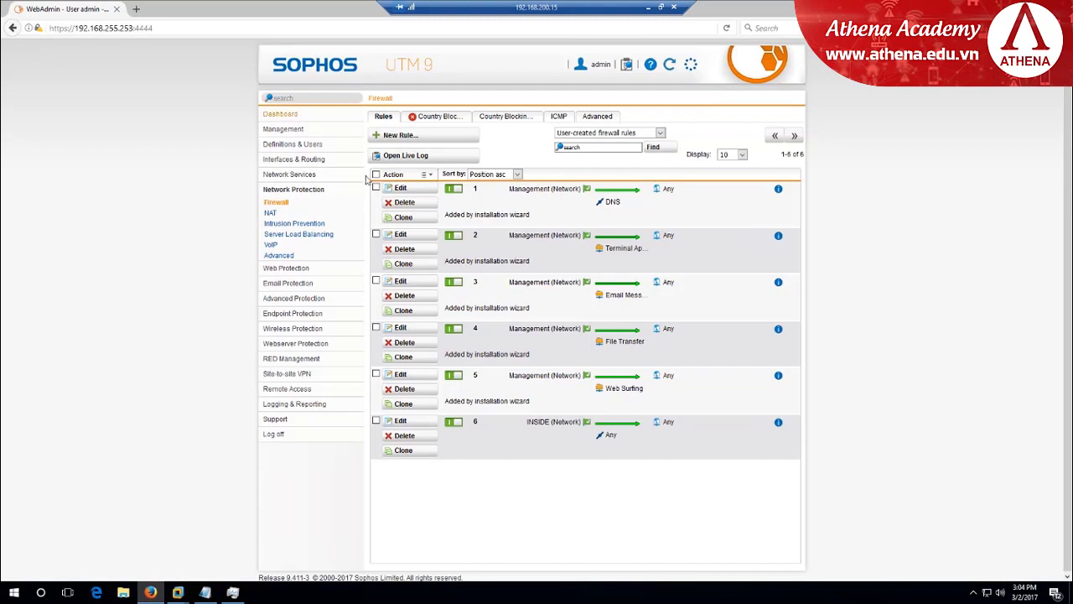
pyautogui.click(270, 215)
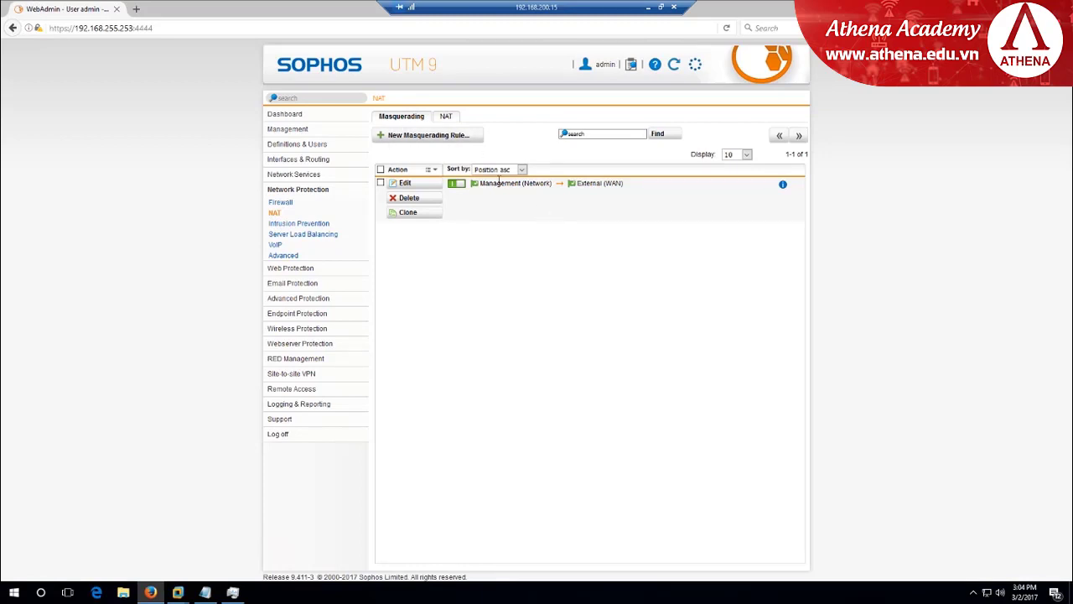
# Save a masquerading rule for INSIDE (Network) via External (WAN) with the comment 'NAT FROM INSIDE TO OUTSIDE'
pyautogui.click(419, 139)
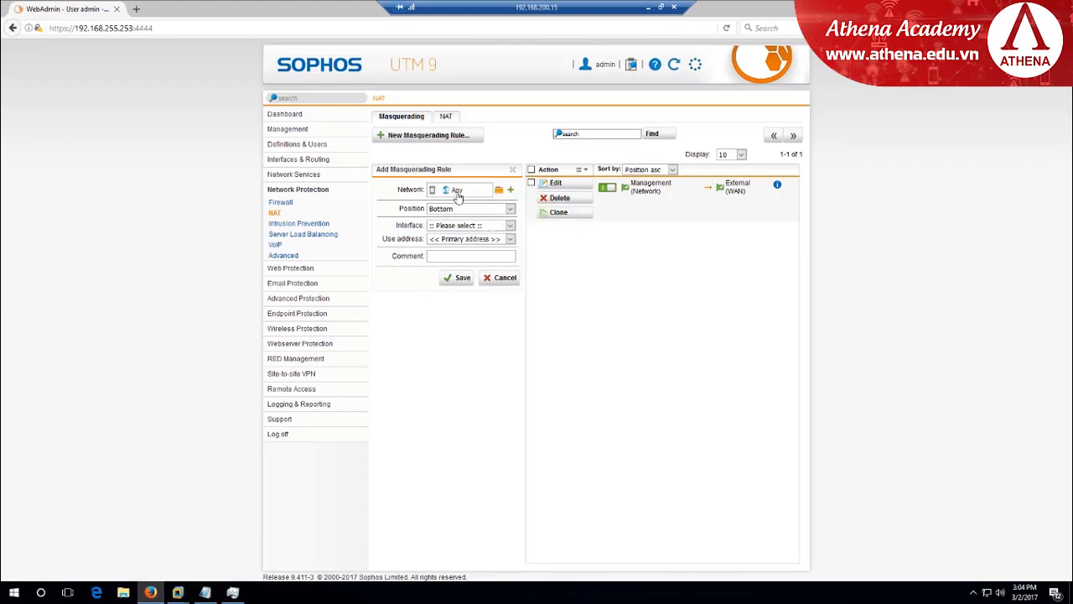
pyautogui.click(432, 189)
pyautogui.click(498, 191)
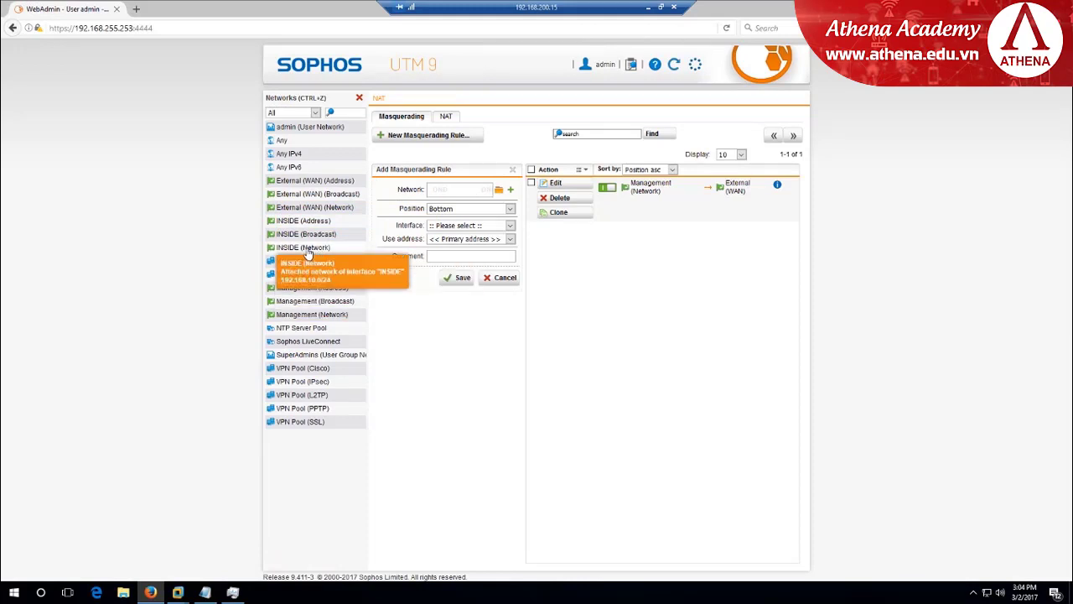
pyautogui.moveTo(309, 253); pyautogui.dragTo(450, 193)
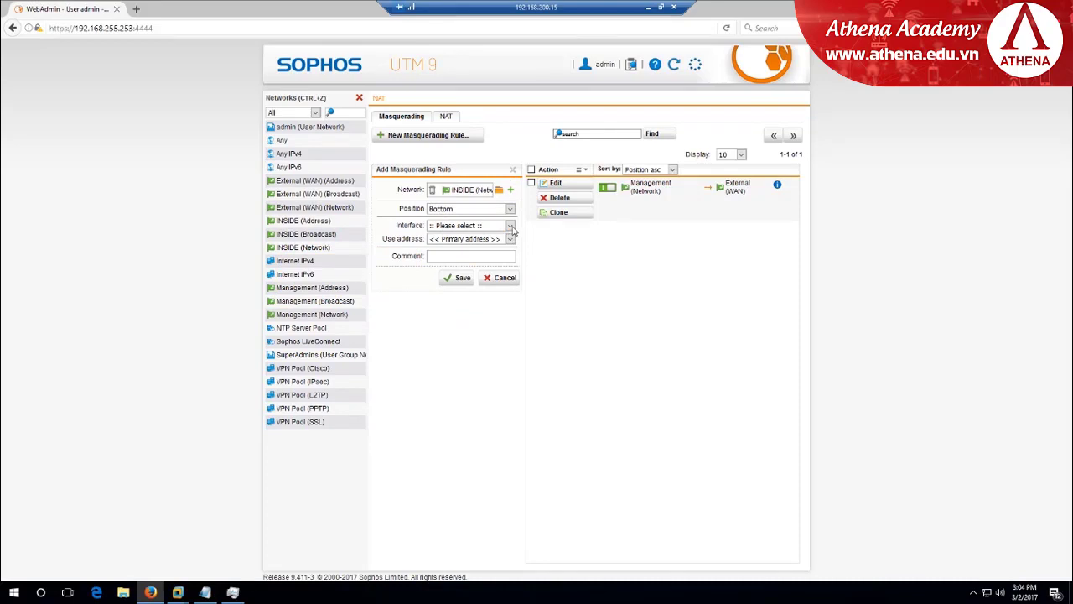
pyautogui.click(510, 226)
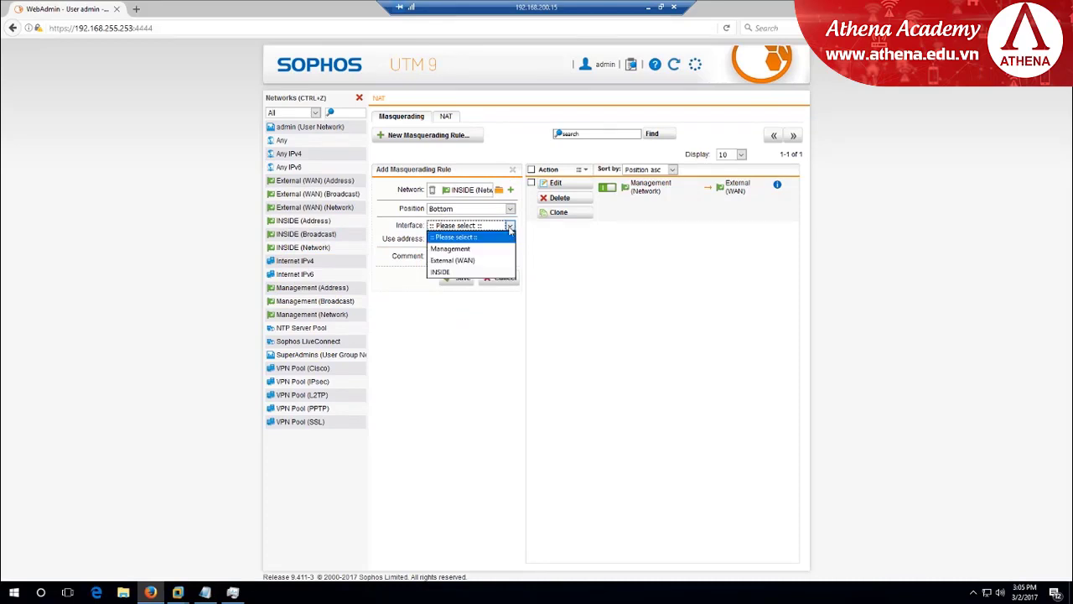
pyautogui.click(476, 262)
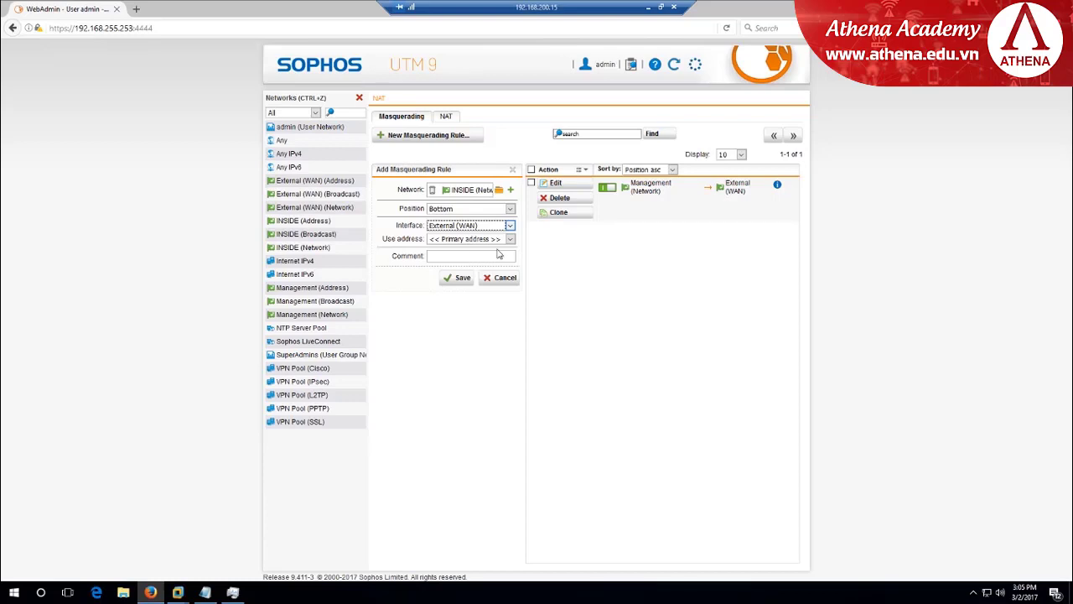
pyautogui.click(511, 242)
pyautogui.click(466, 250)
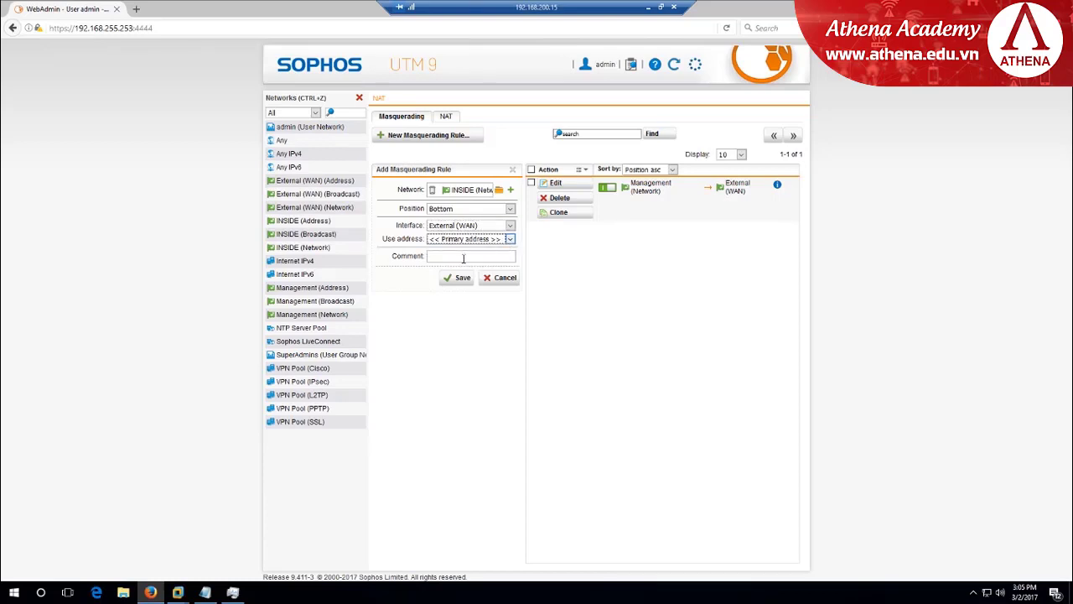
pyautogui.click(460, 256)
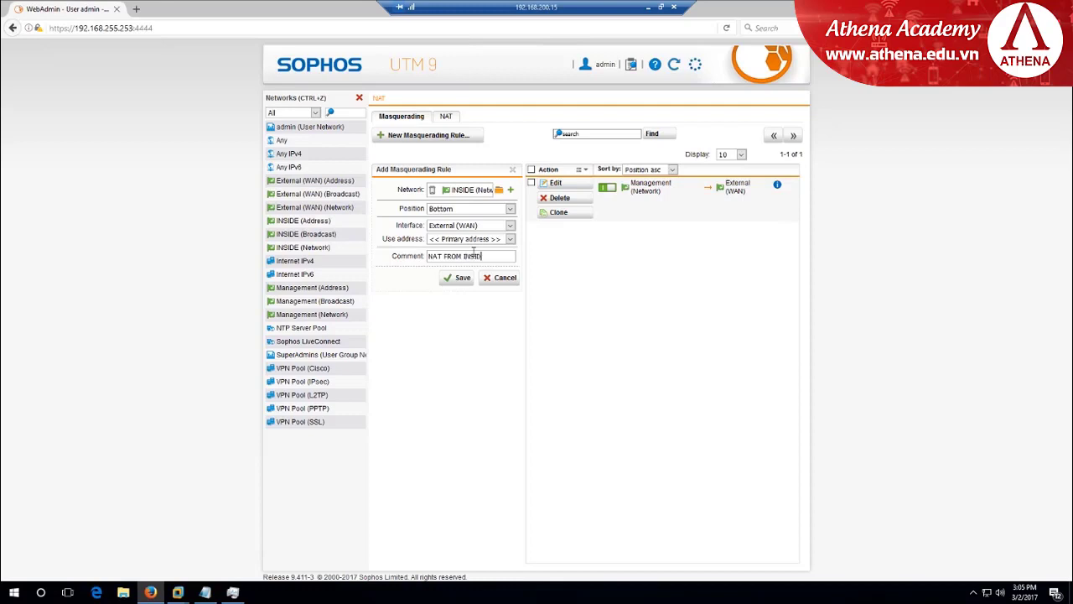
pyautogui.write('SIDE TO OUTSIDE')
pyautogui.click(462, 279)
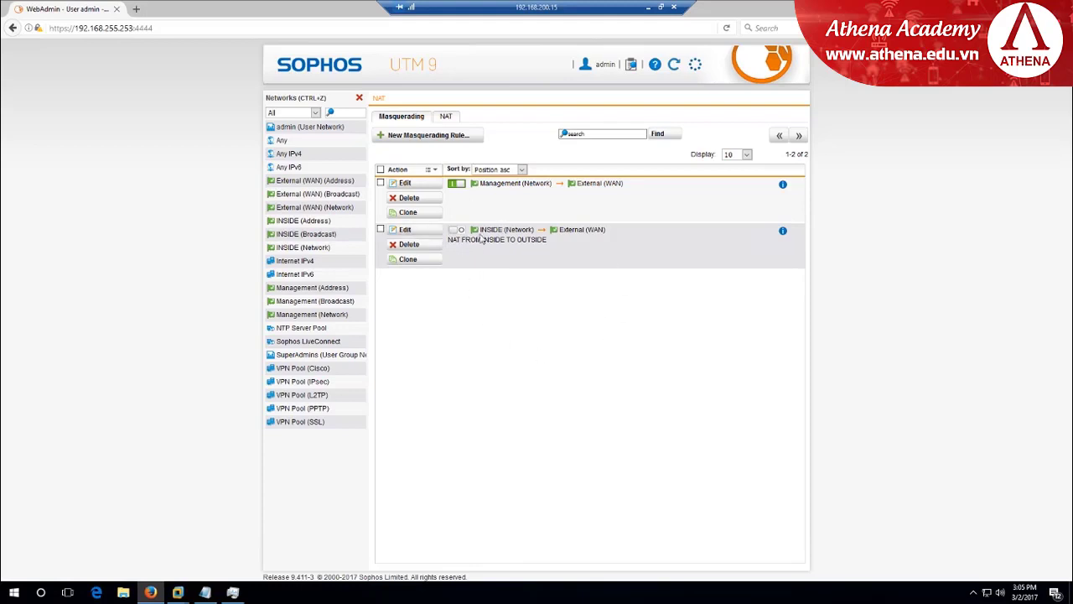
# Enable the new INSIDE masquerading rule and switch to the Windows_10 VM
pyautogui.click(457, 230)
pyautogui.moveTo(178, 592)
pyautogui.click(280, 536)
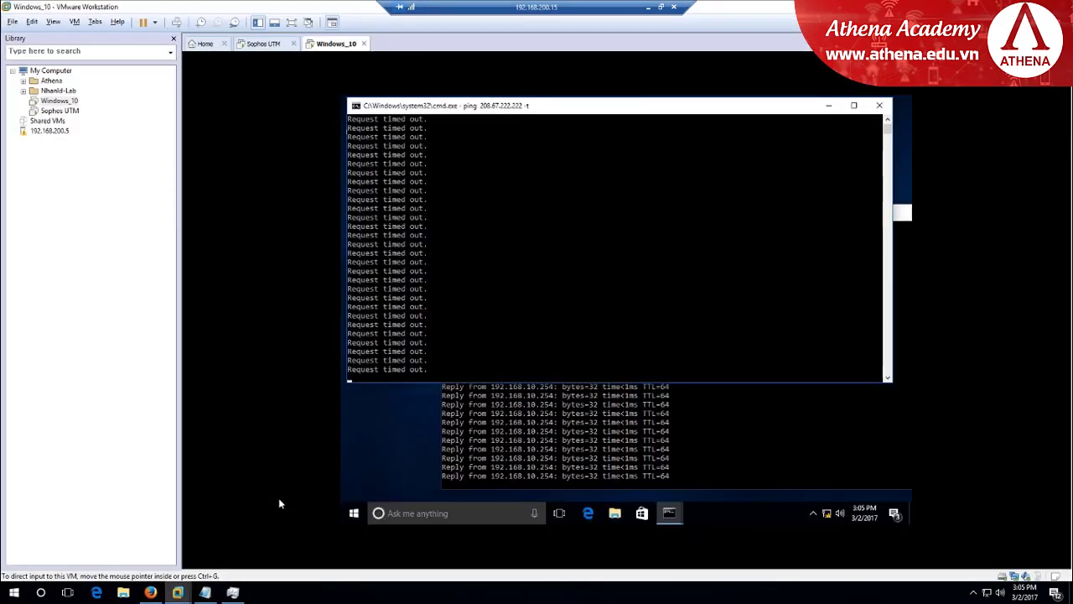
pyautogui.click(548, 255)
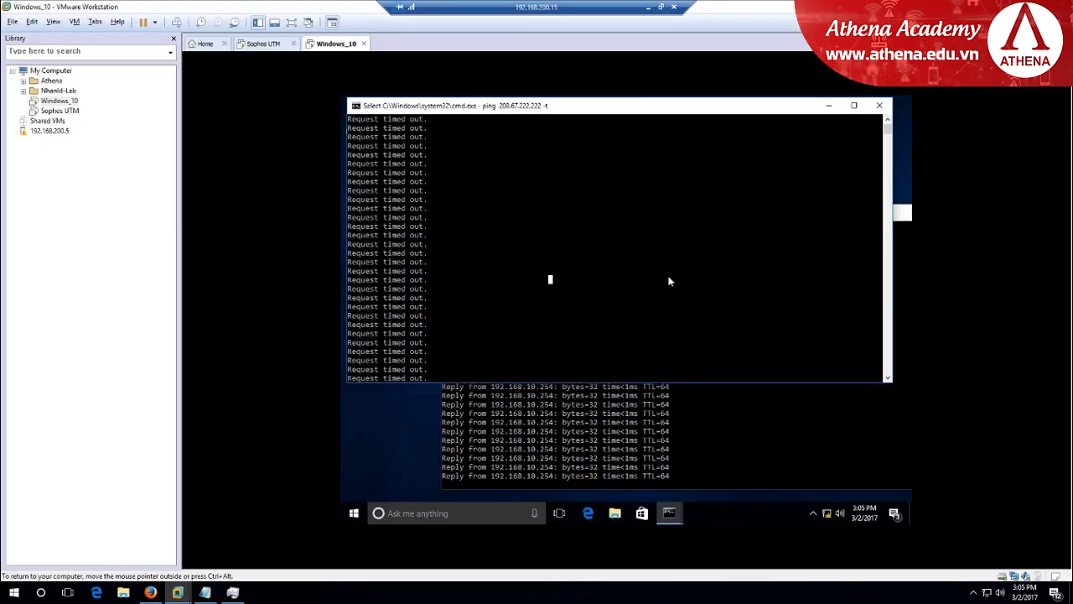
pyautogui.scroll(-3, 669, 281)
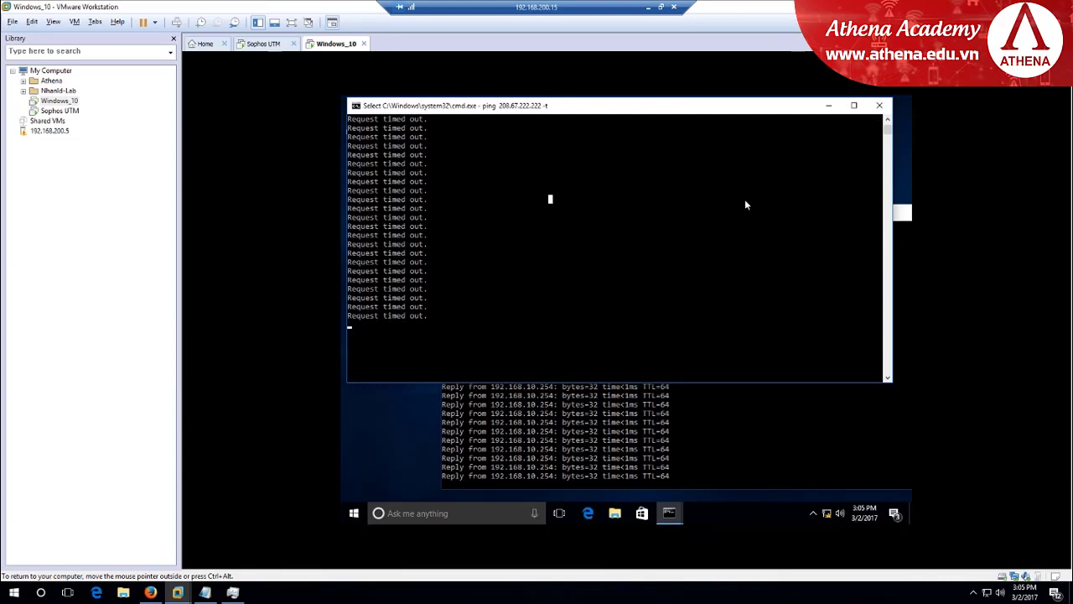
# Stop, clear with cls, and restart the continuous ping to 208.67.222.222
pyautogui.rightClick(692, 282)
pyautogui.hotkey('ctrl', 'c')
pyautogui.press('Return')
pyautogui.press('Return')
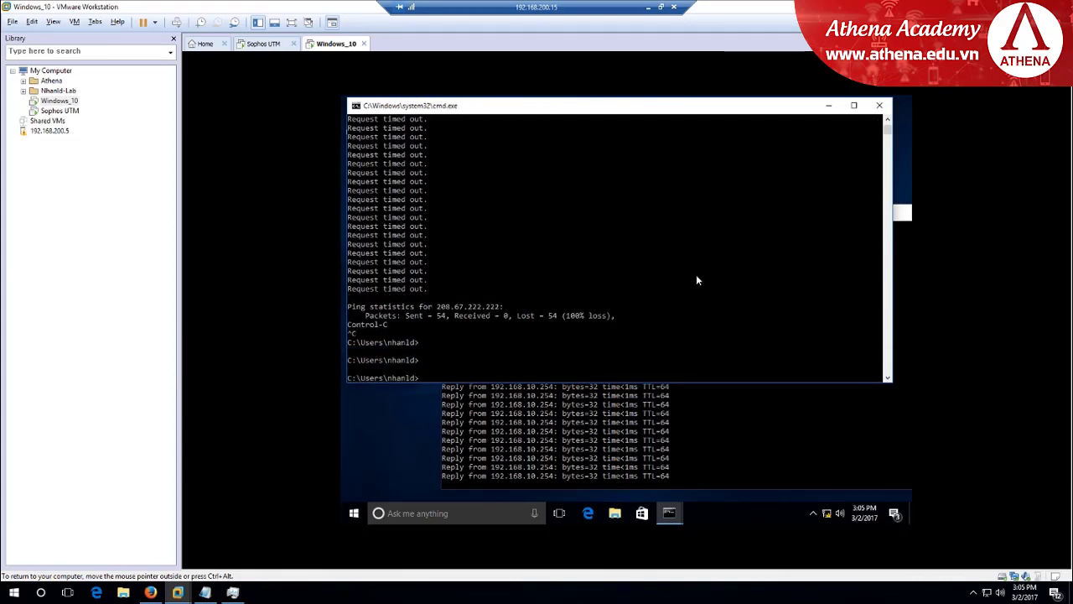
pyautogui.write('cls')
pyautogui.press('Return')
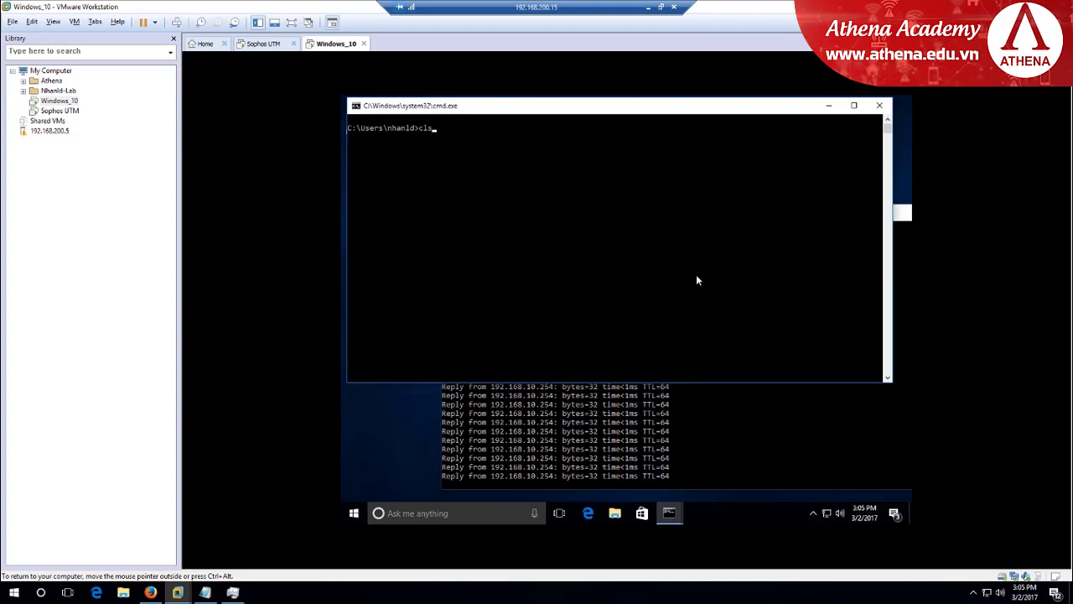
pyautogui.press('Up')
pyautogui.press('Return')
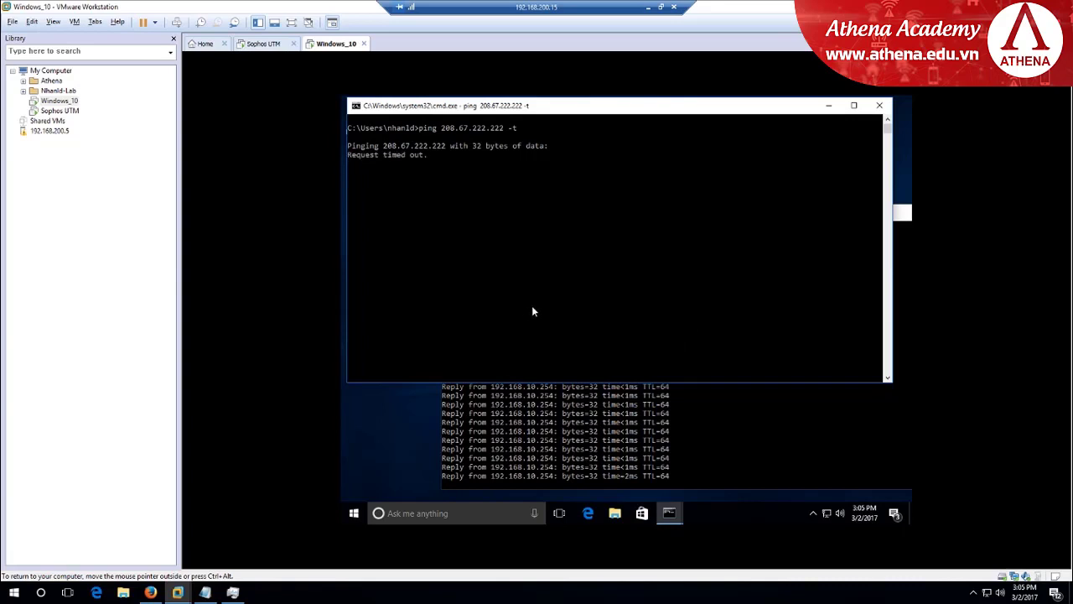
# Stop the gateway ping to 192.168.10.254 and return to the Sophos masquerading page
pyautogui.click(739, 437)
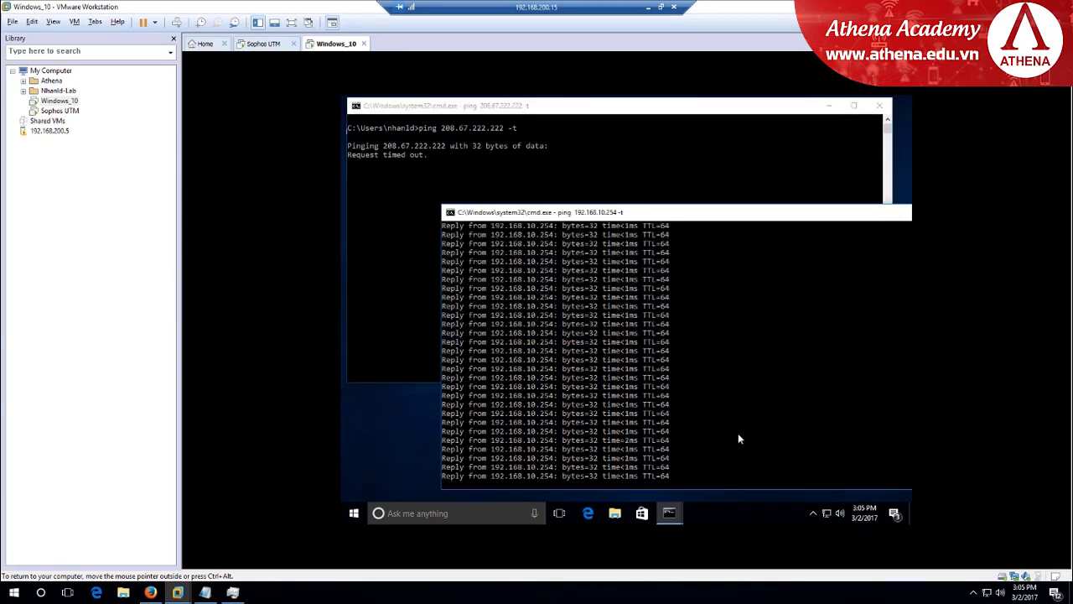
pyautogui.hotkey('ctrl', 'c')
pyautogui.press('Return')
pyautogui.press('Return')
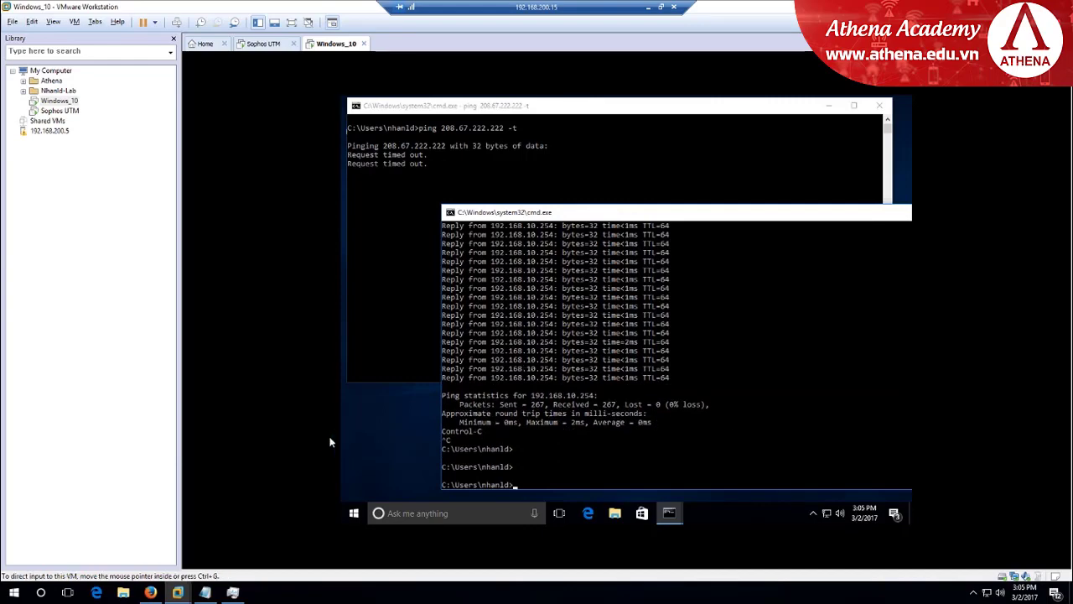
pyautogui.click(150, 591)
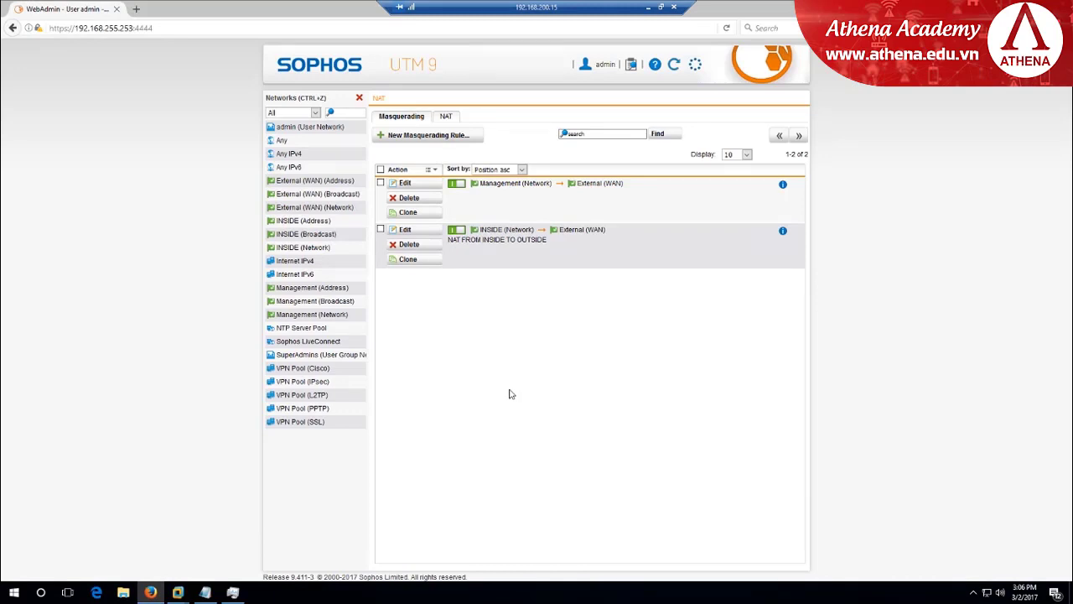
# Return to the Windows_10 VM and launch Edge, which loads the Google homepage
pyautogui.moveTo(178, 591)
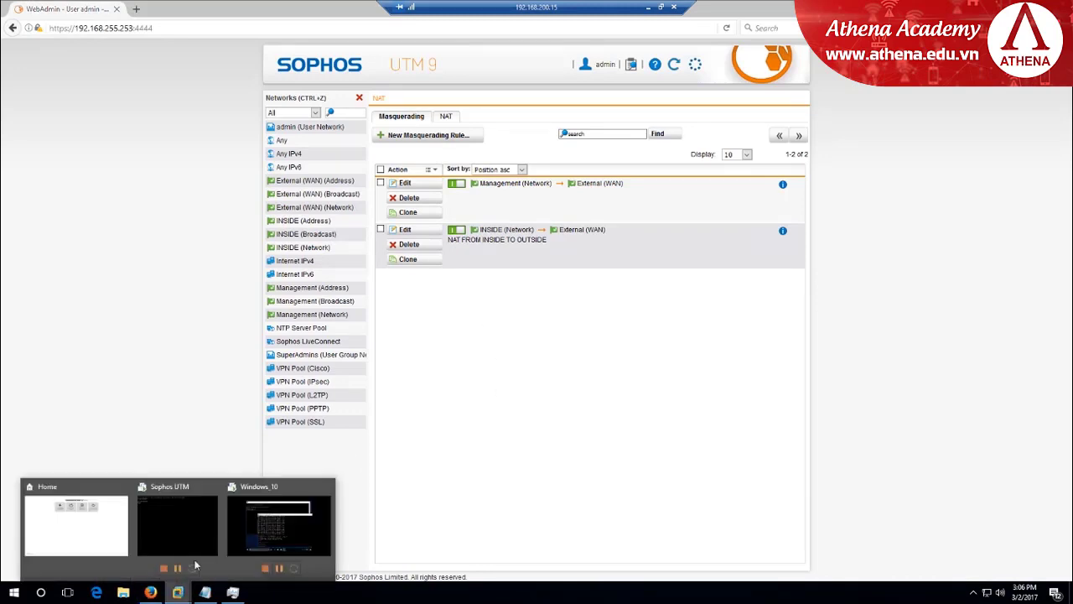
pyautogui.click(284, 521)
pyautogui.click(376, 298)
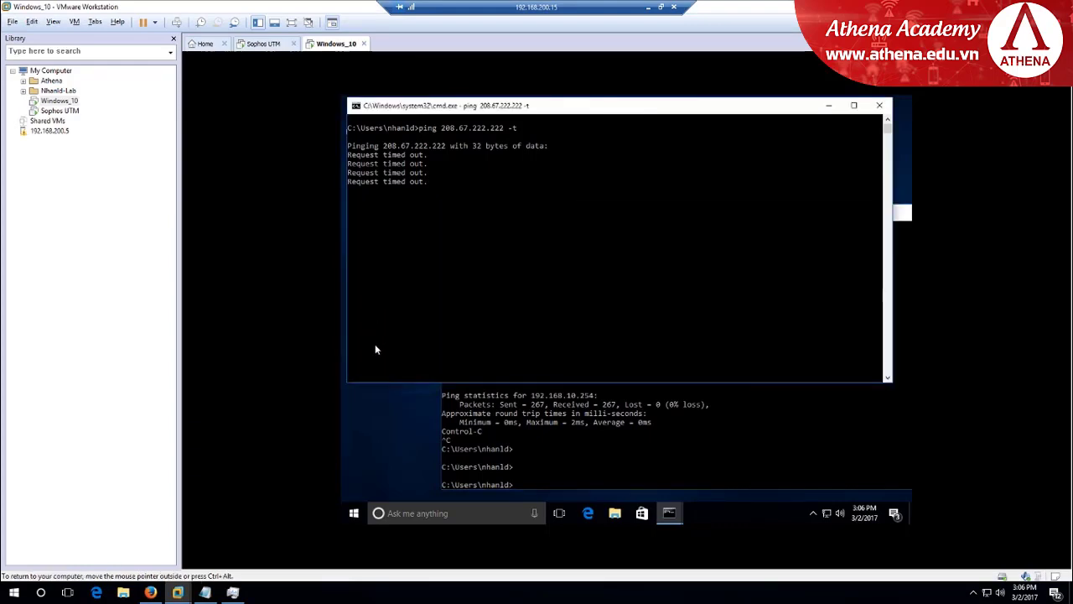
pyautogui.click(587, 514)
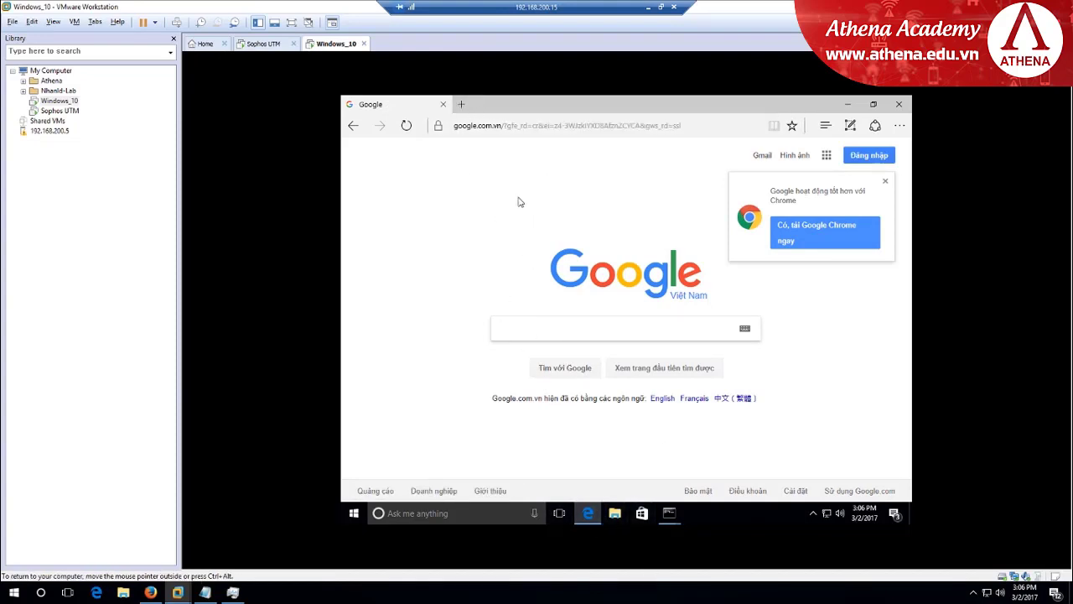
# Load and scroll athena.edu.vn in a new Edge tab, then return to Sophos WebAdmin's NAT page
pyautogui.hotkey('ctrl', 't')
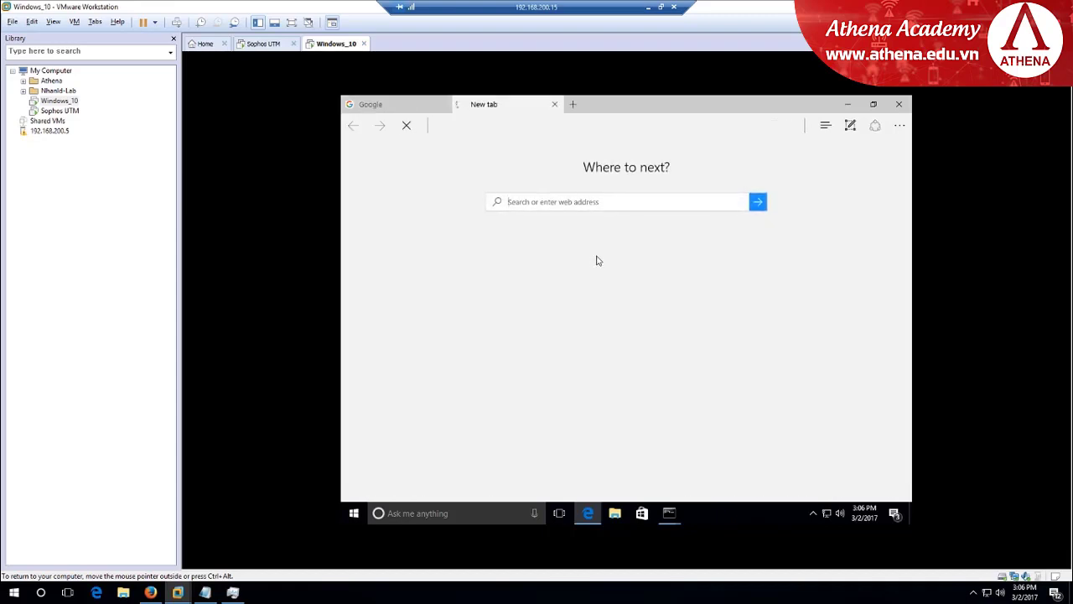
pyautogui.write('athena.edu.vn')
pyautogui.press('Return')
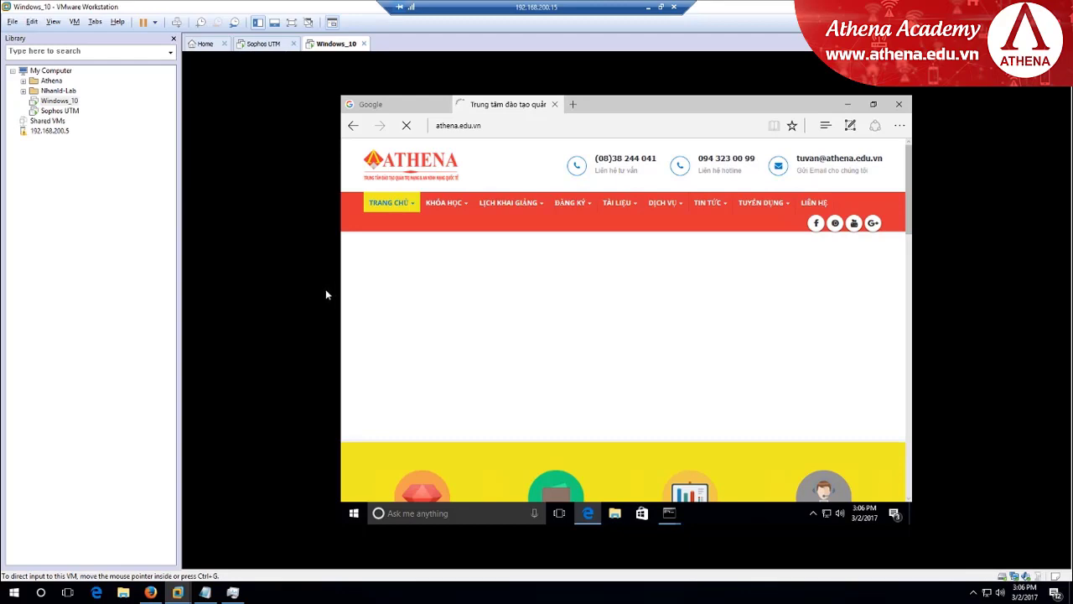
pyautogui.scroll(-4, 513, 283)
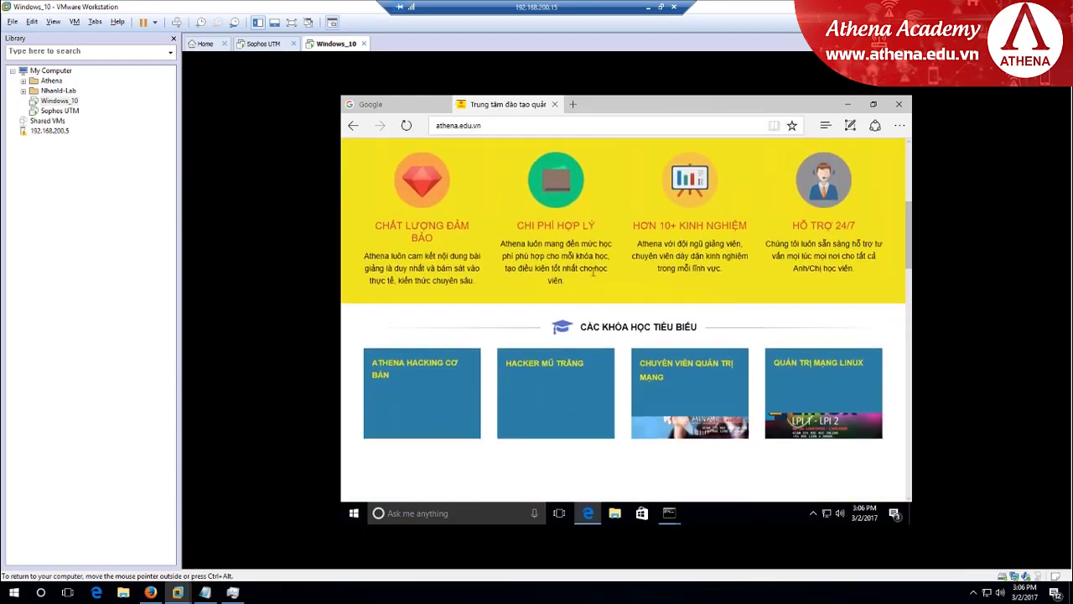
pyautogui.scroll(-5, 596, 267)
pyautogui.scroll(4, 599, 265)
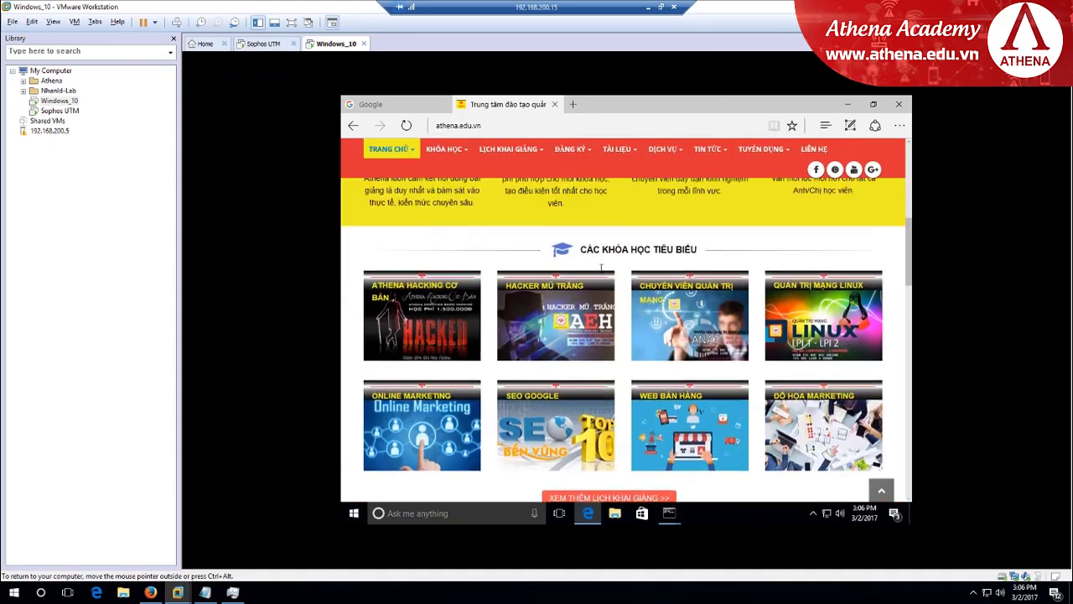
pyautogui.scroll(5, 600, 267)
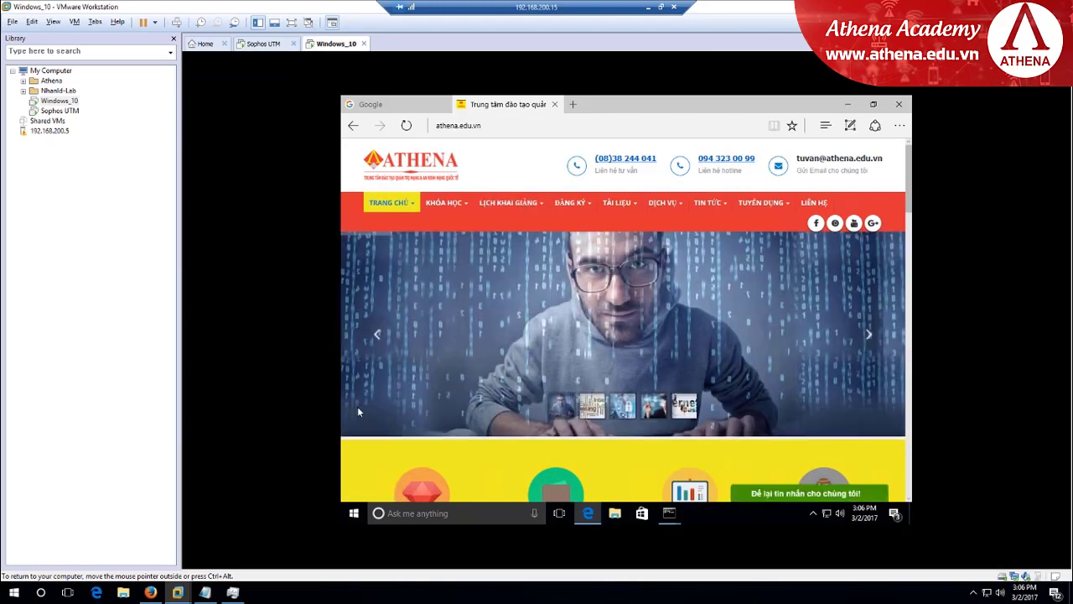
pyautogui.click(150, 592)
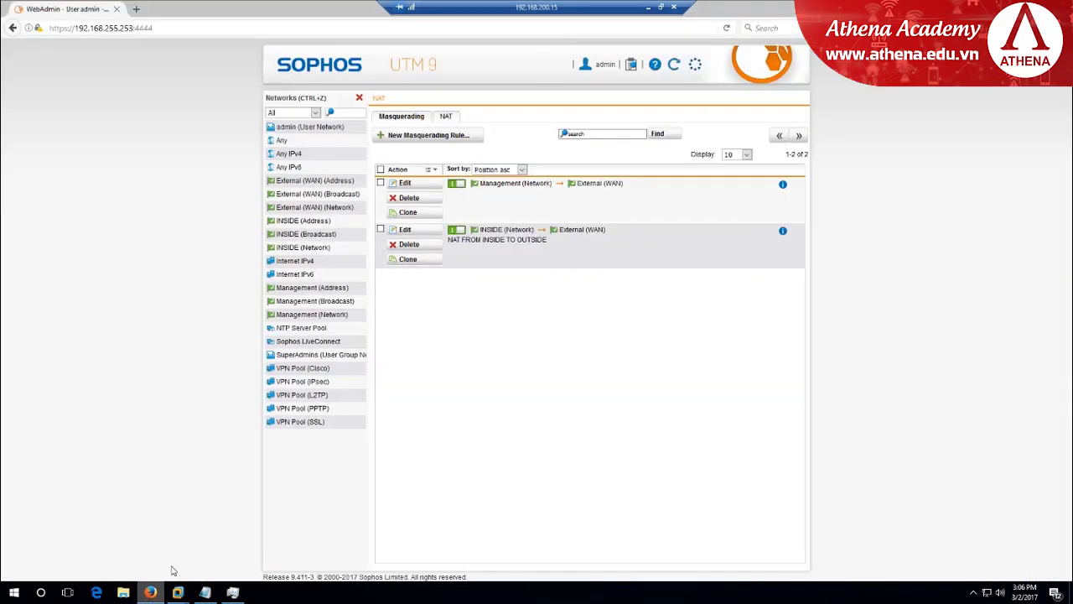